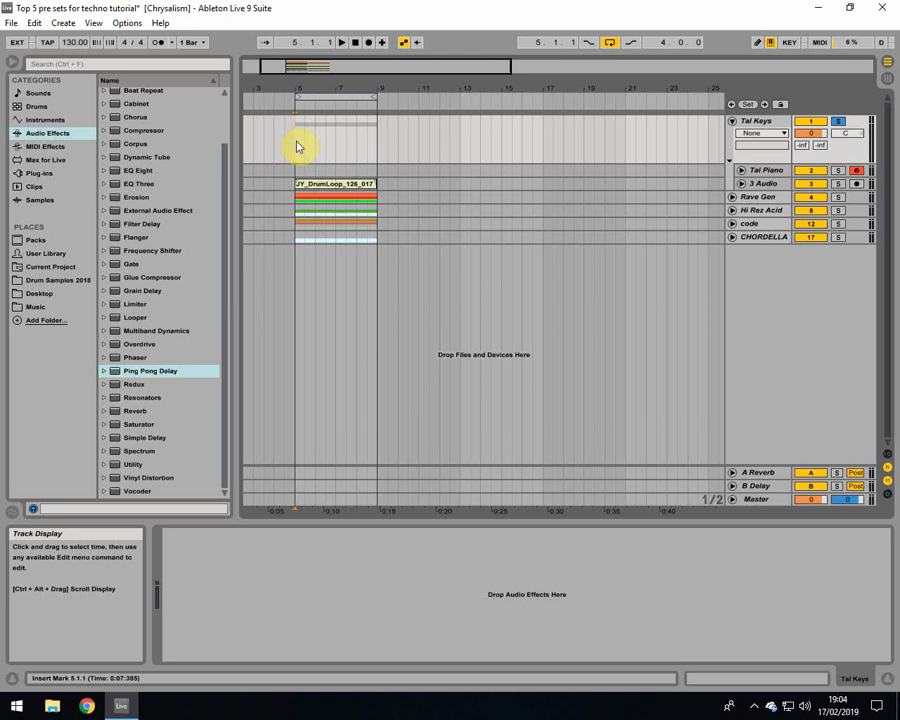
# Step: Open the Tal Piano track's TAL-NoiseMaker plug-in window and move it clear of the device's preset selector
pyautogui.click(757, 121)
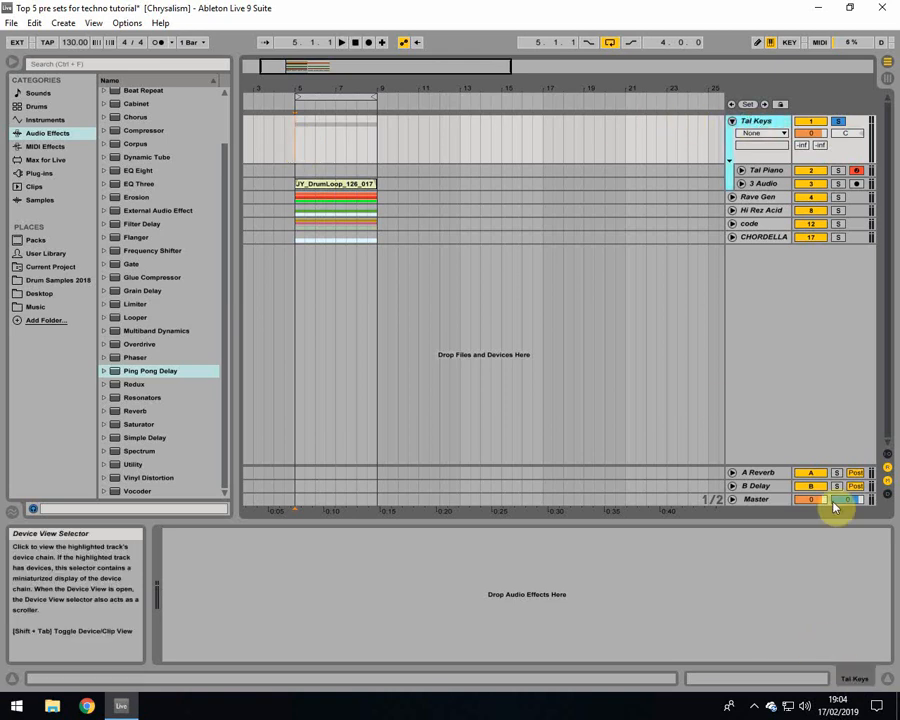
pyautogui.click(758, 170)
pyautogui.click(194, 536)
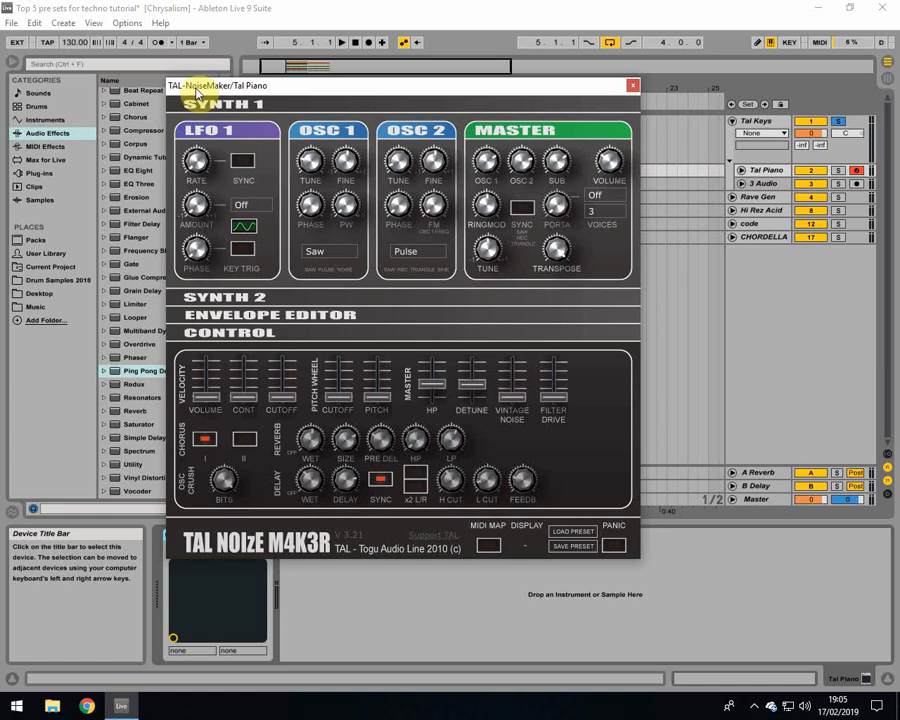
pyautogui.moveTo(416, 84); pyautogui.dragTo(624, 86)
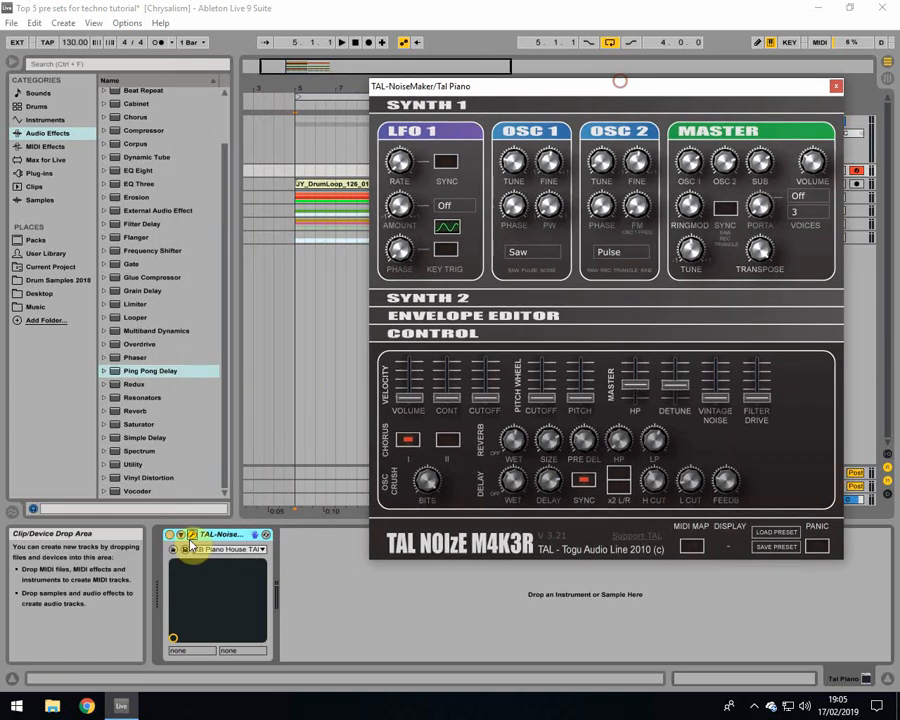
# Step: Choose the KB Piano House TAL preset for TAL-NoiseMaker and close the plug-in window
pyautogui.click(230, 549)
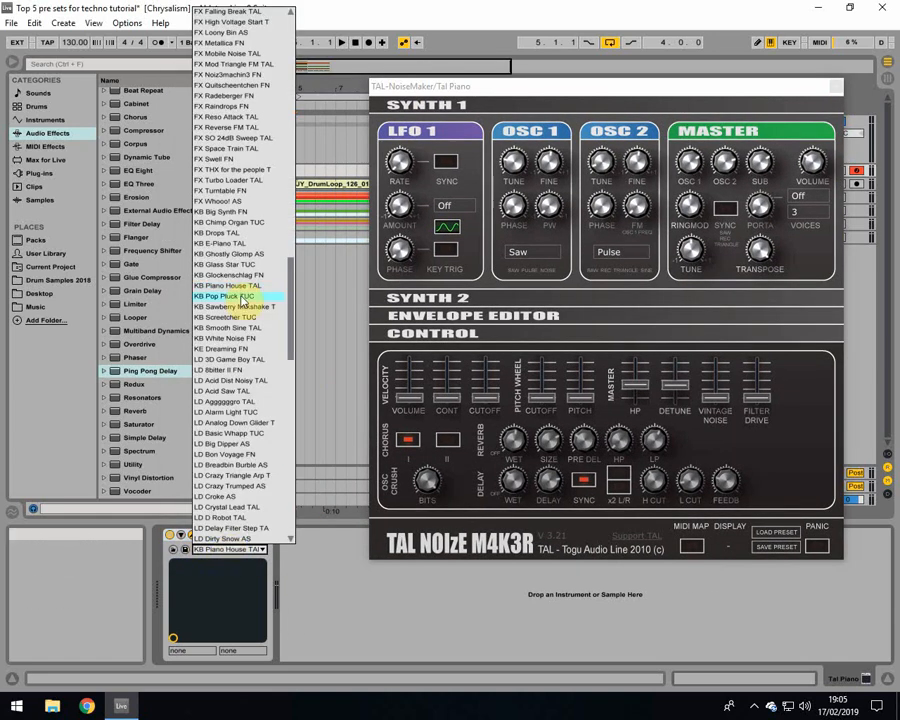
pyautogui.click(233, 284)
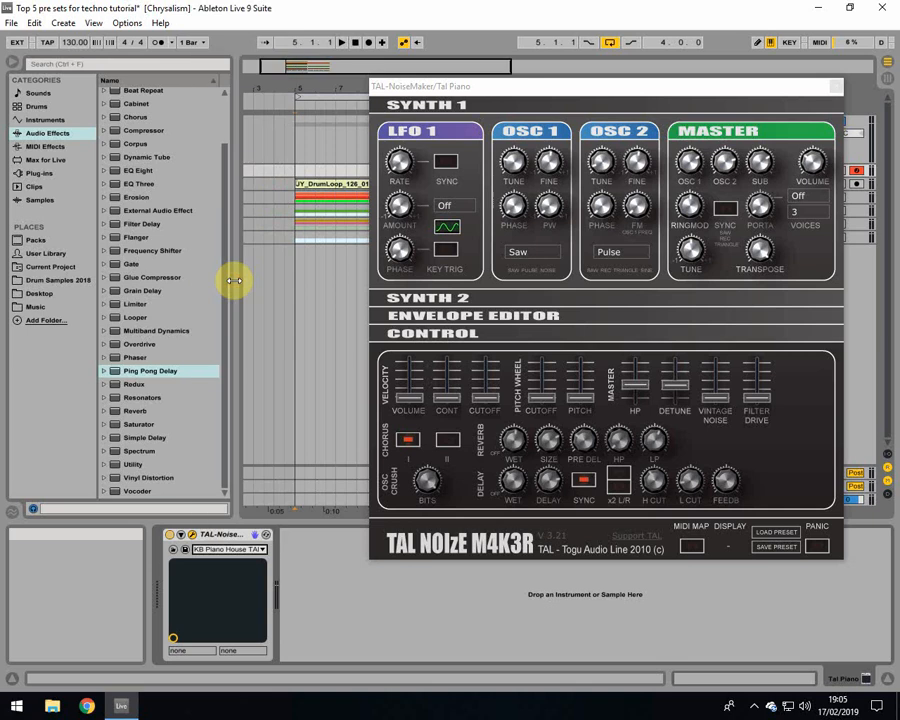
pyautogui.click(836, 87)
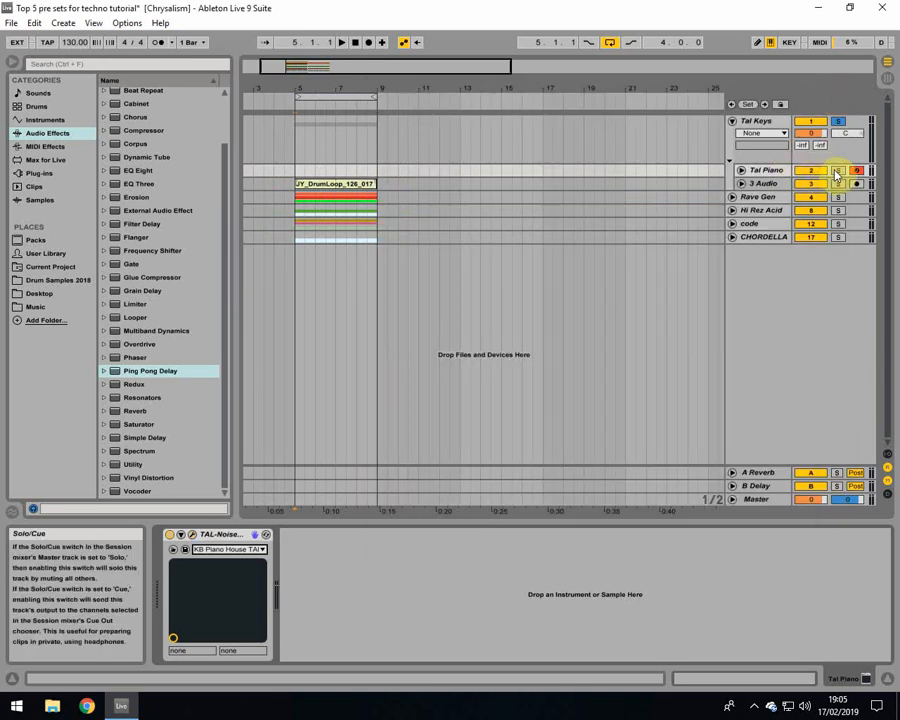
# Step: Solo the Tal Piano track and audition its piano sound over the looped section, stopping playback when done
pyautogui.click(836, 173)
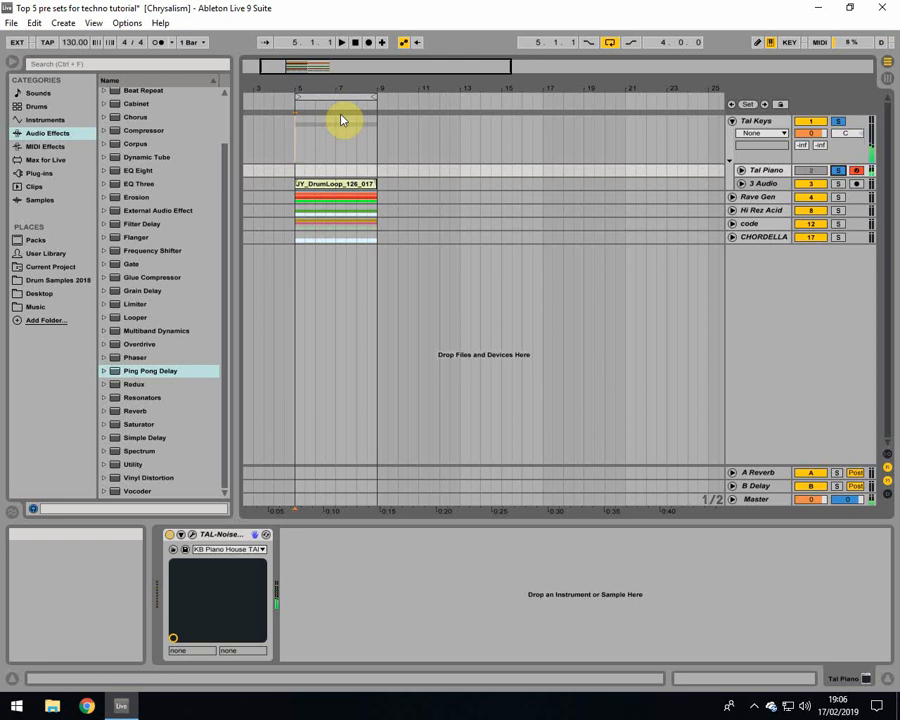
pyautogui.press('space')
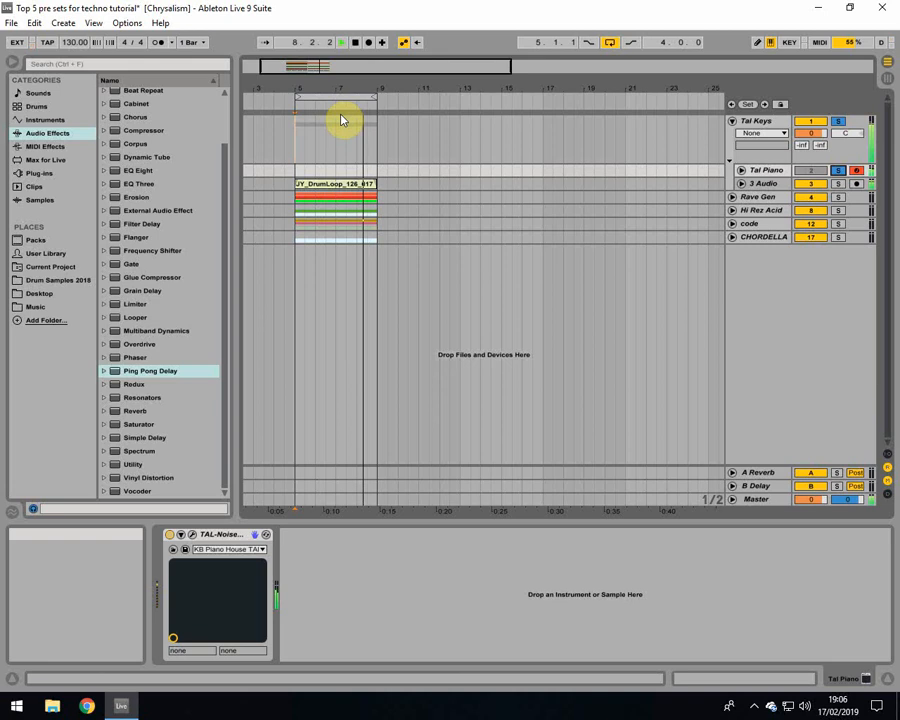
pyautogui.press('space')
# Step: Return the insert marker to bar 5 on Tal Piano and briefly review the TAL-NoiseMaker settings window
pyautogui.click(292, 170)
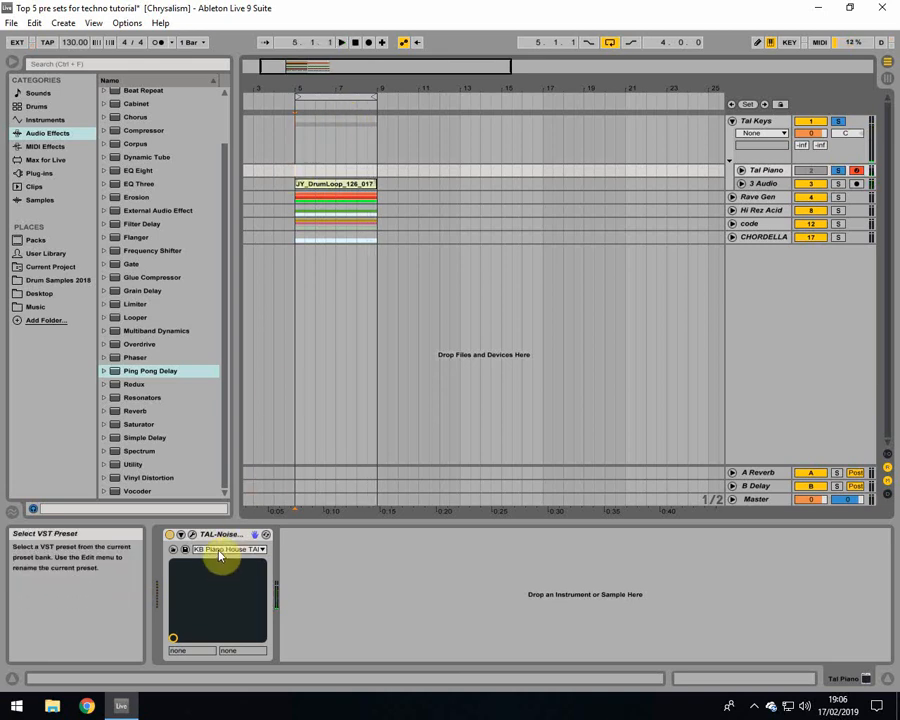
pyautogui.click(192, 535)
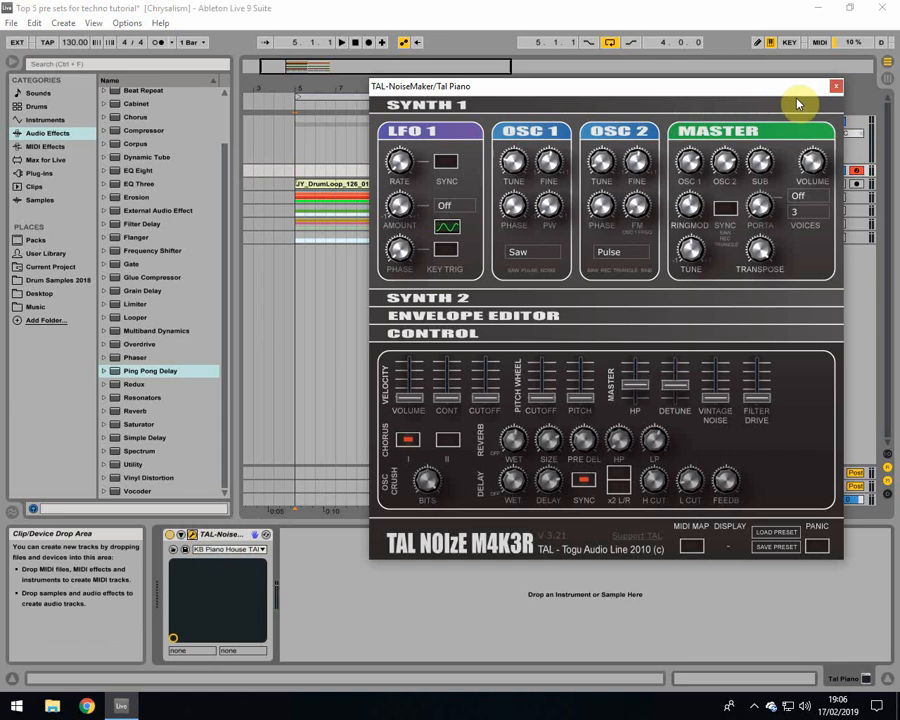
pyautogui.click(835, 88)
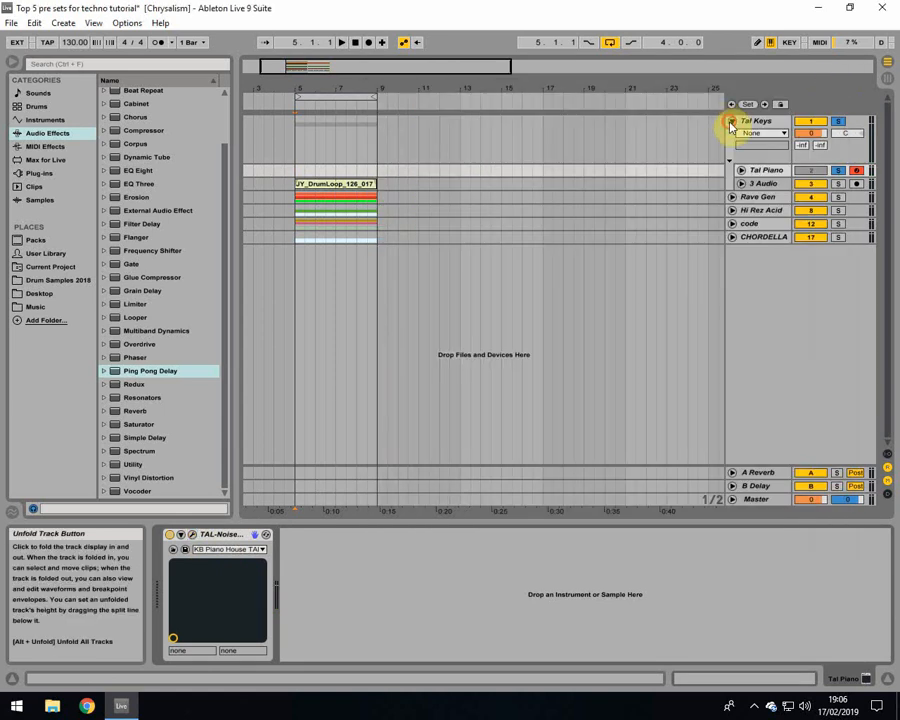
# Step: Turn off solo and record arming in the Tal Keys group, reactivate Tal Piano, and collapse the group
pyautogui.click(731, 122)
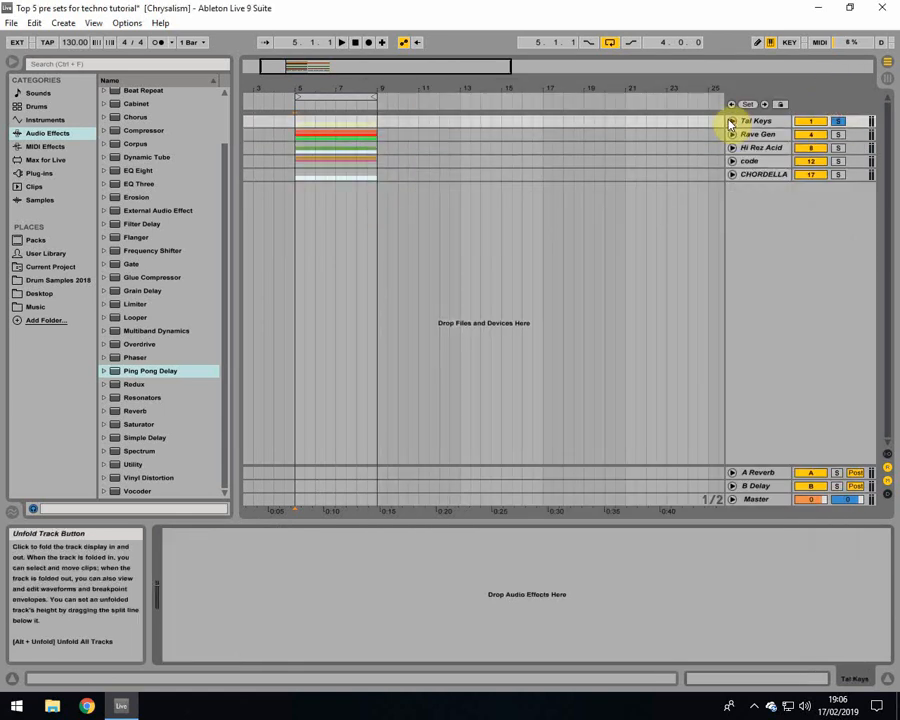
pyautogui.click(732, 121)
pyautogui.click(811, 171)
pyautogui.click(839, 171)
pyautogui.click(857, 171)
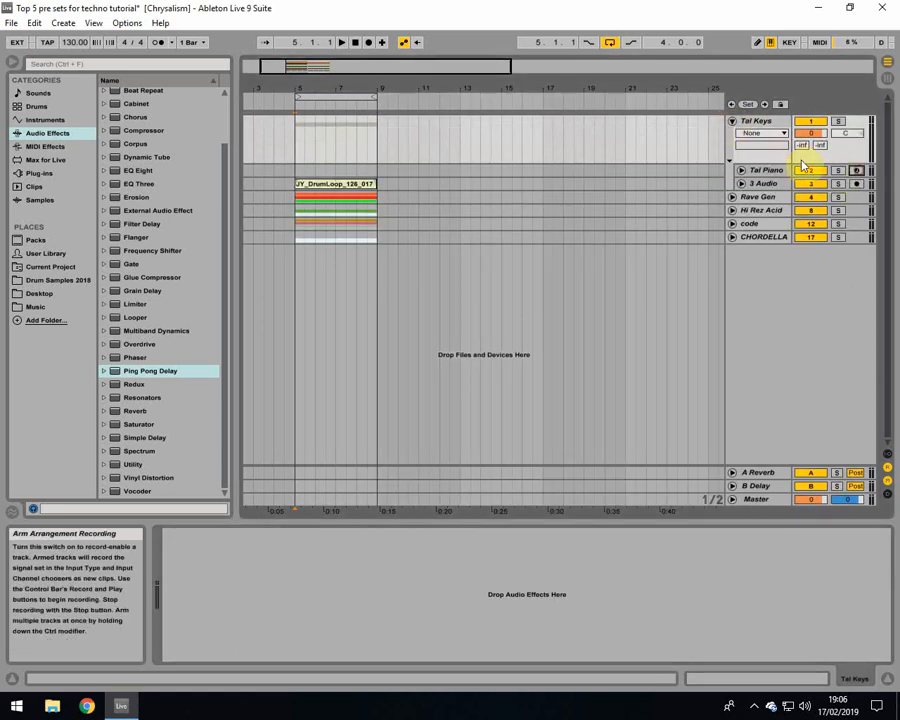
pyautogui.click(733, 121)
# Step: Expand the Rave Gen group and arm its RaveGenerator track for recording
pyautogui.click(743, 134)
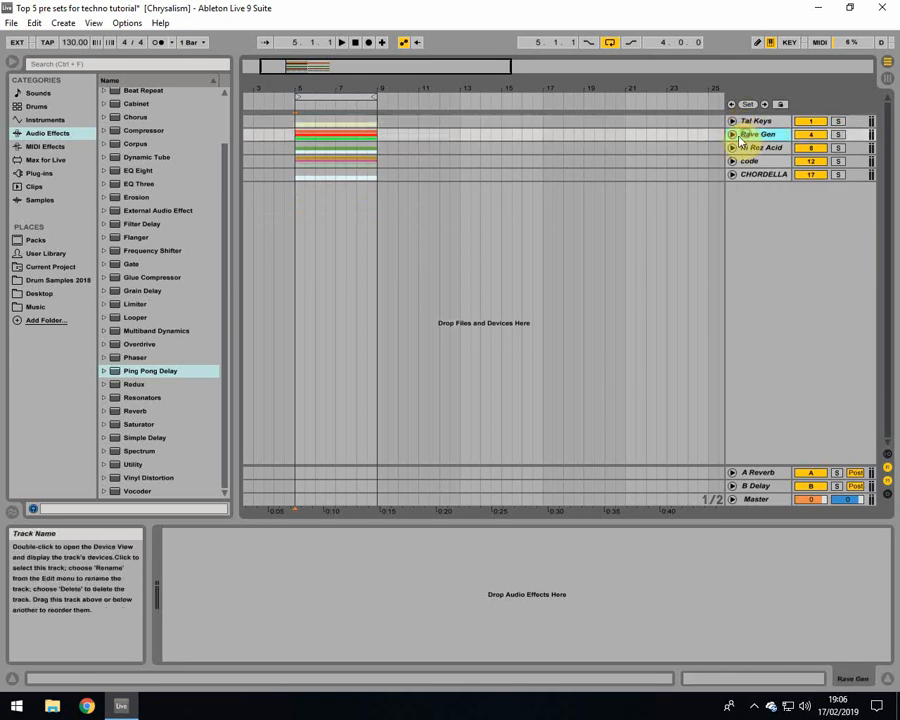
pyautogui.click(732, 135)
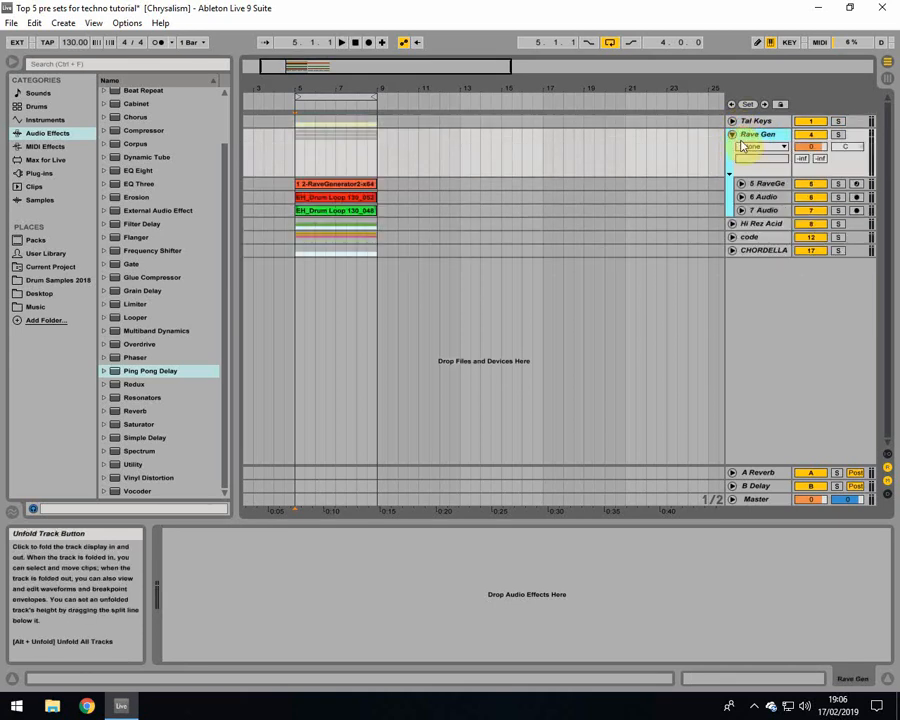
pyautogui.click(760, 184)
pyautogui.click(856, 185)
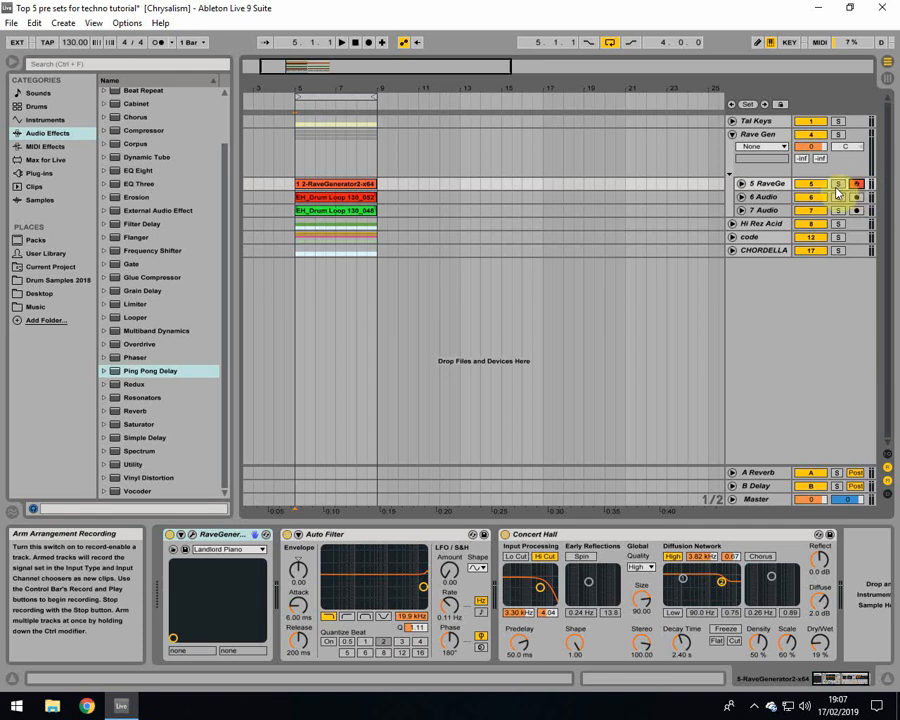
# Step: Solo the Rave Gen group together with its RaveGenerator, 6 Audio and 7 Audio tracks
pyautogui.click(838, 184)
pyautogui.click(837, 137)
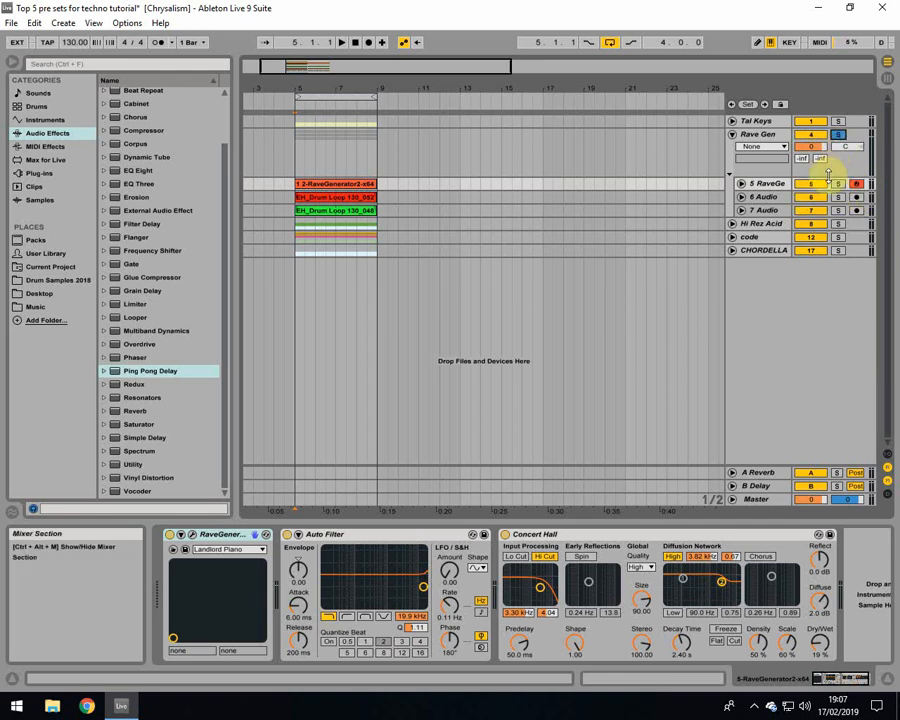
pyautogui.click(838, 185)
pyautogui.click(838, 197)
pyautogui.click(838, 211)
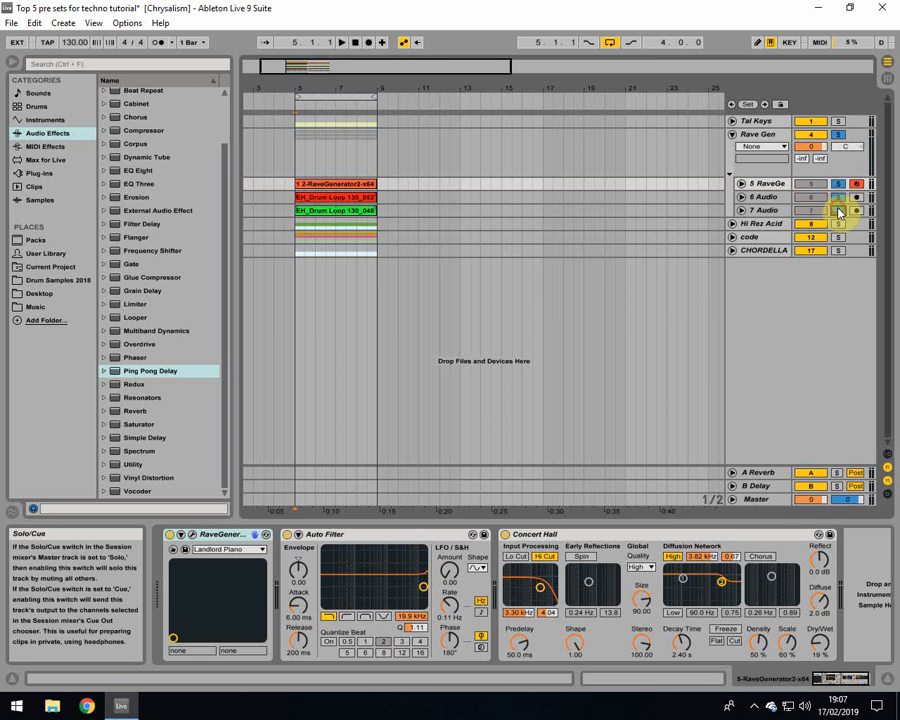
# Step: Review the MIDI notes of the RaveGenerator clip and the stabs list in the RaveGenerator2 plug-in window
pyautogui.doubleClick(332, 188)
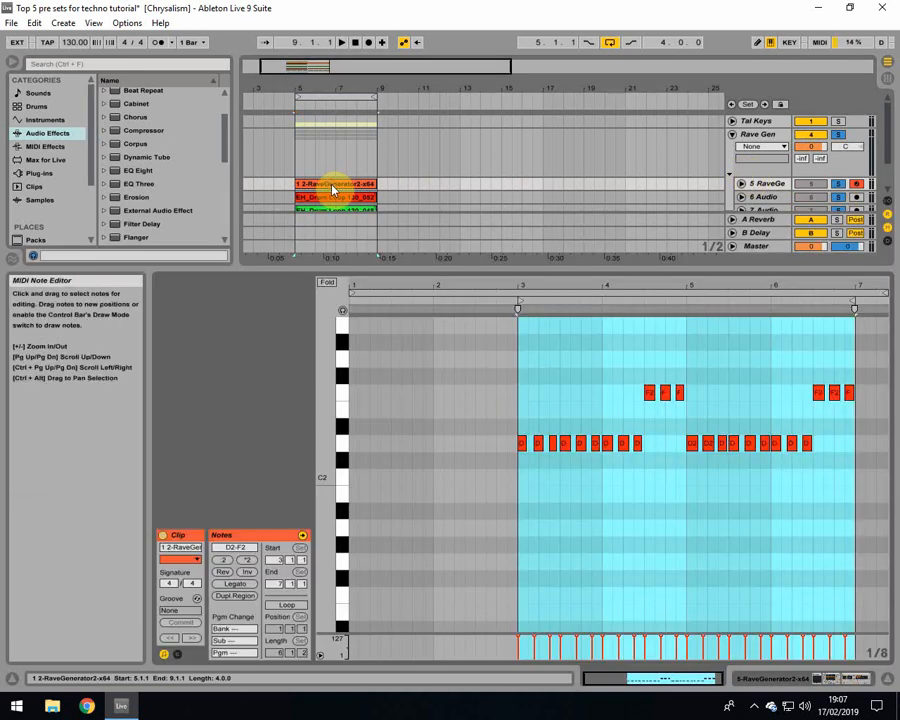
pyautogui.click(812, 680)
pyautogui.click(193, 537)
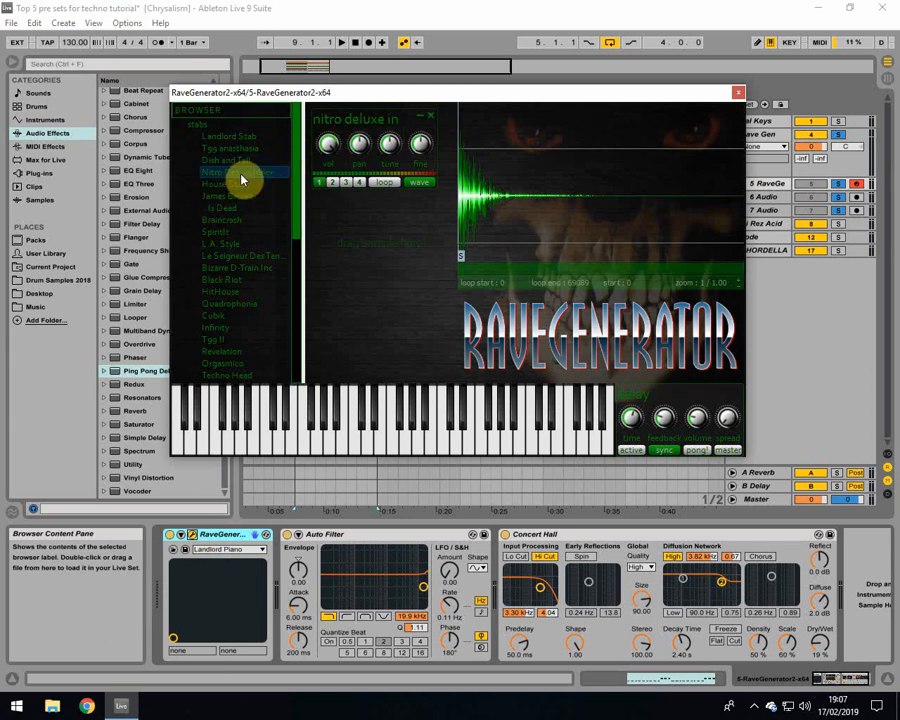
pyautogui.moveTo(301, 169); pyautogui.dragTo(282, 187)
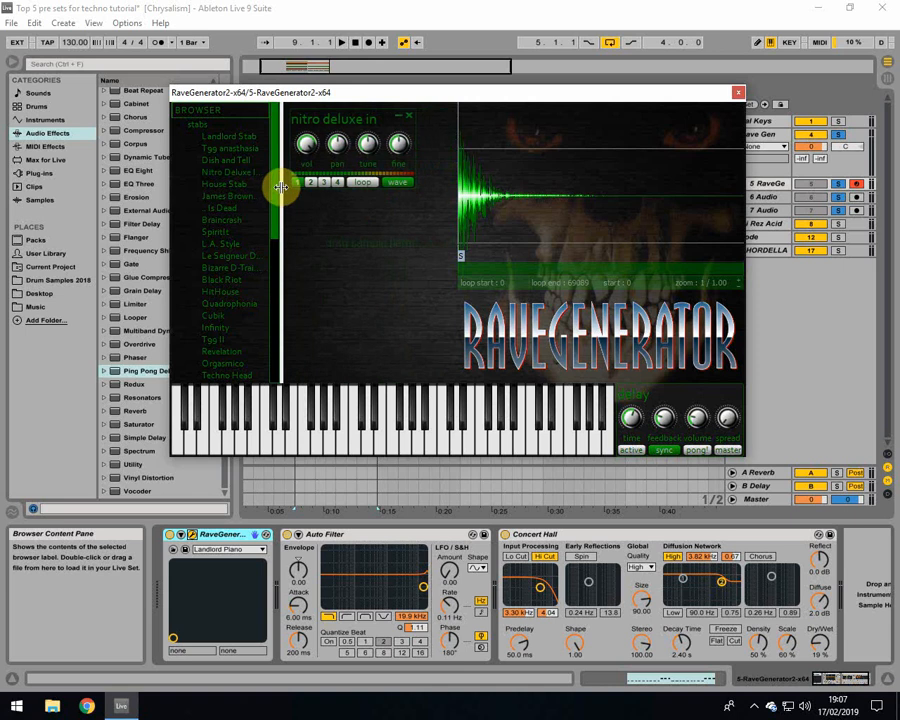
pyautogui.click(738, 92)
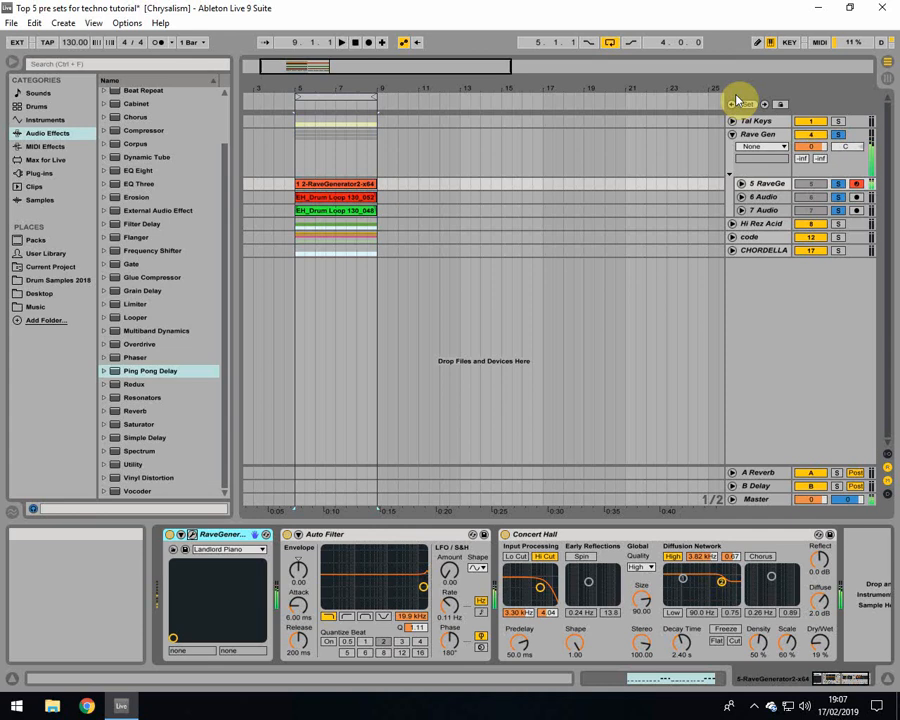
# Step: Play the loop, view the RaveGenerator clip's notes, and solo only the RaveGenerator track within the group
pyautogui.press('space')
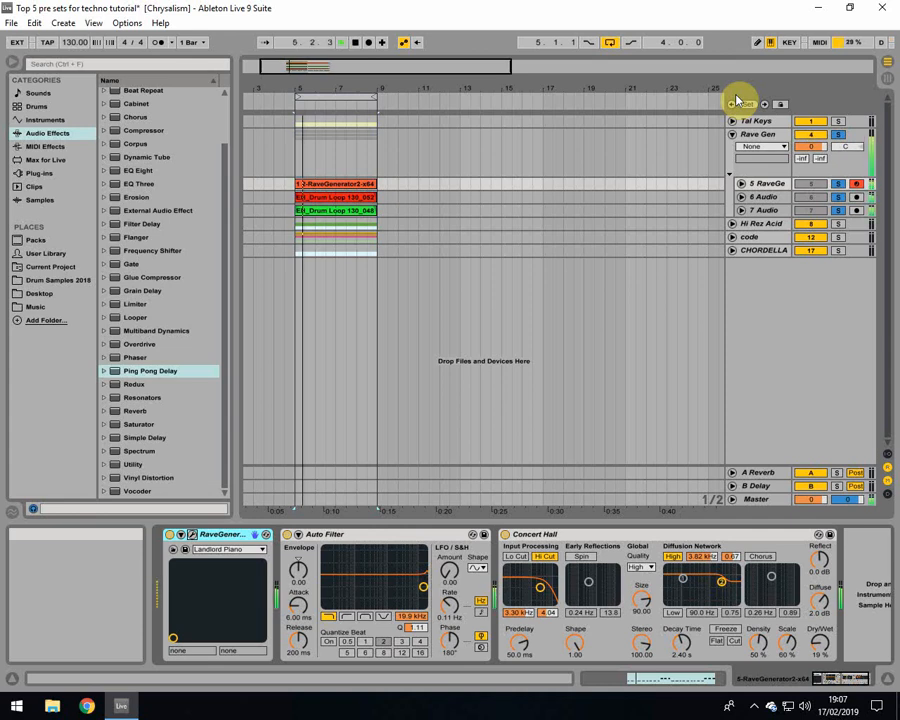
pyautogui.doubleClick(317, 184)
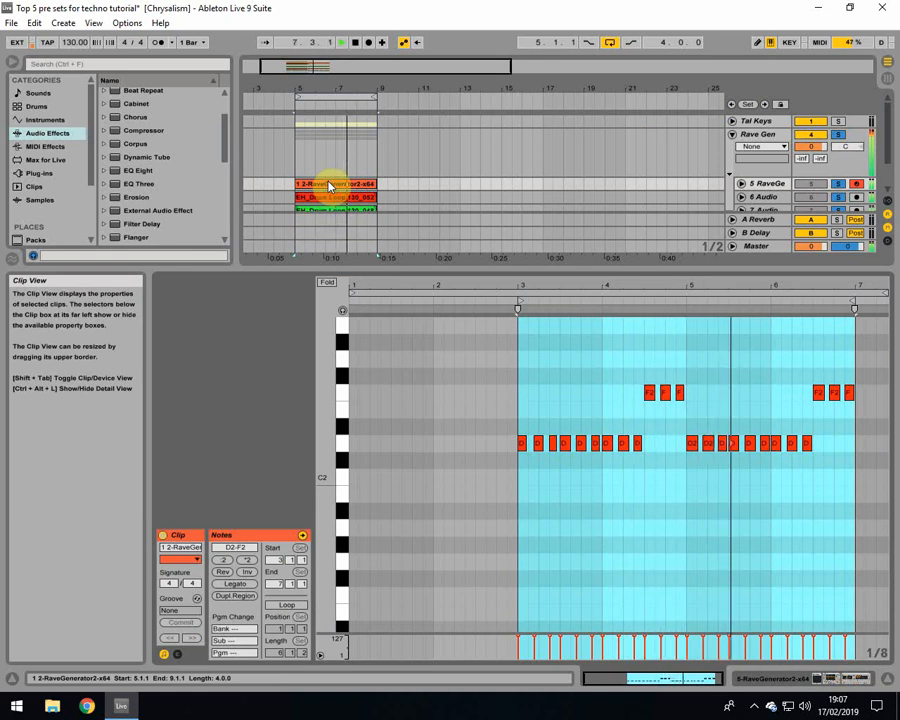
pyautogui.click(840, 184)
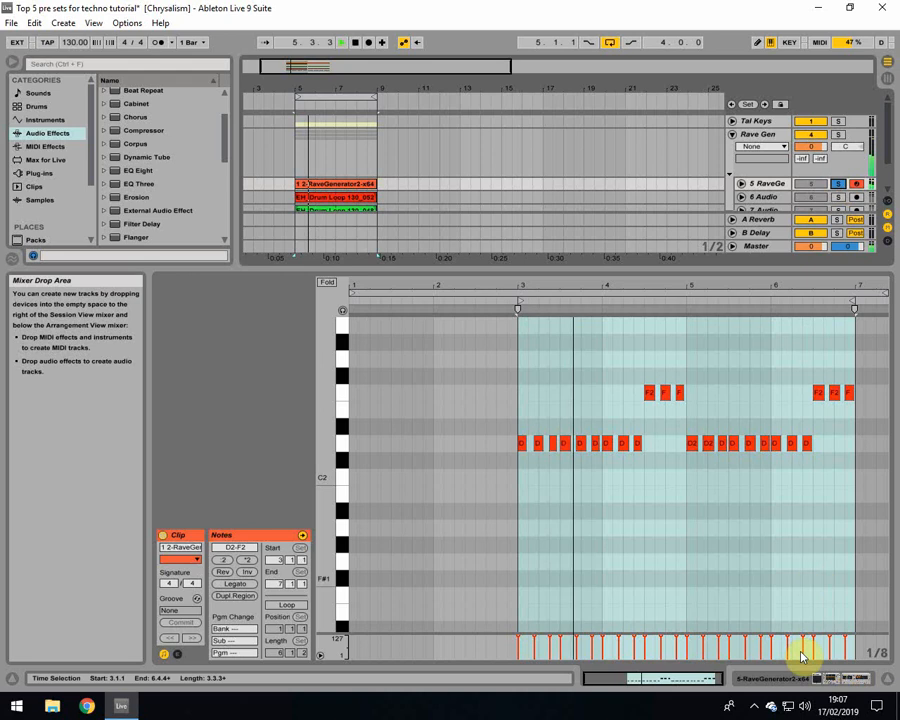
# Step: Lower the RaveGenerator track's Auto Filter cutoff to 1.40 kHz with a Q of 2.47
pyautogui.click(830, 680)
pyautogui.moveTo(423, 589); pyautogui.dragTo(384, 559)
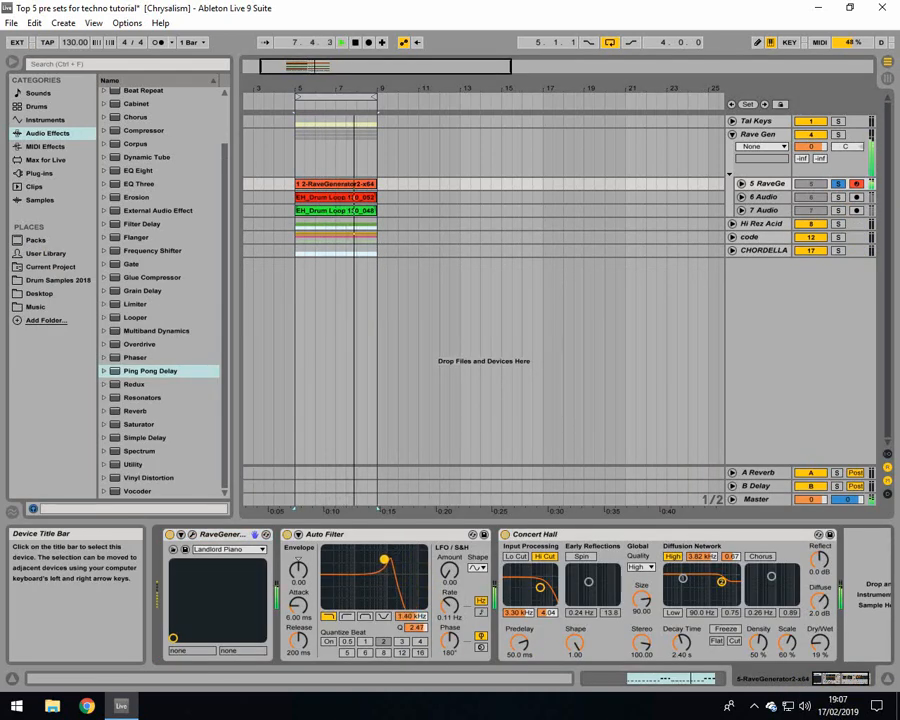
# Step: Add 7 Audio to the soloed tracks and open RaveGenerator's Auto Filter to 19.9 kHz with Q 0.41
pyautogui.keyDown('ctrl'); pyautogui.click(838, 211); pyautogui.keyUp('ctrl')
pyautogui.click(777, 184)
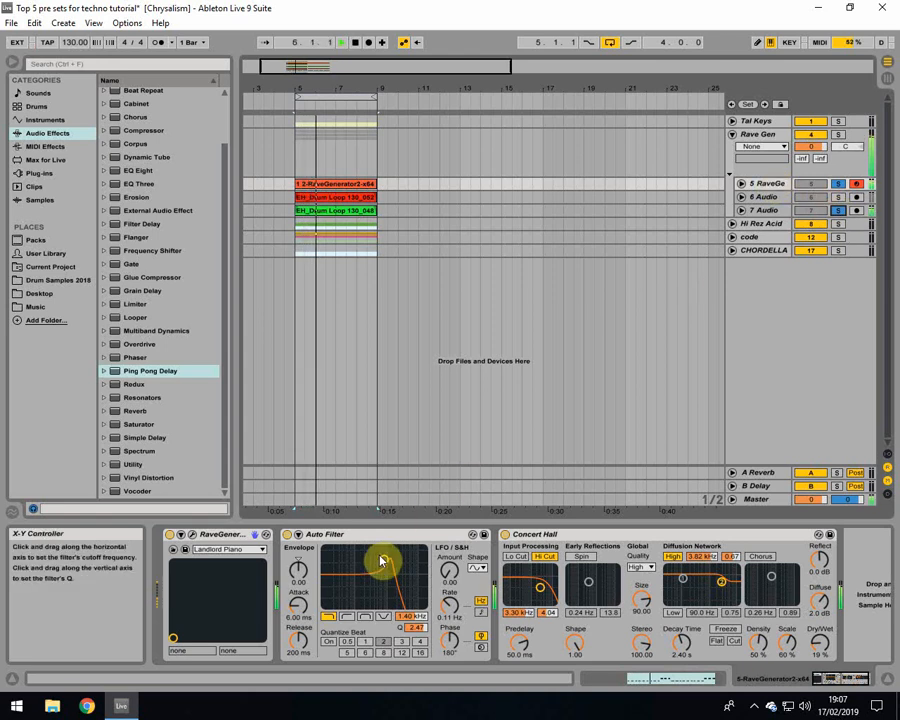
pyautogui.moveTo(384, 559); pyautogui.dragTo(424, 601)
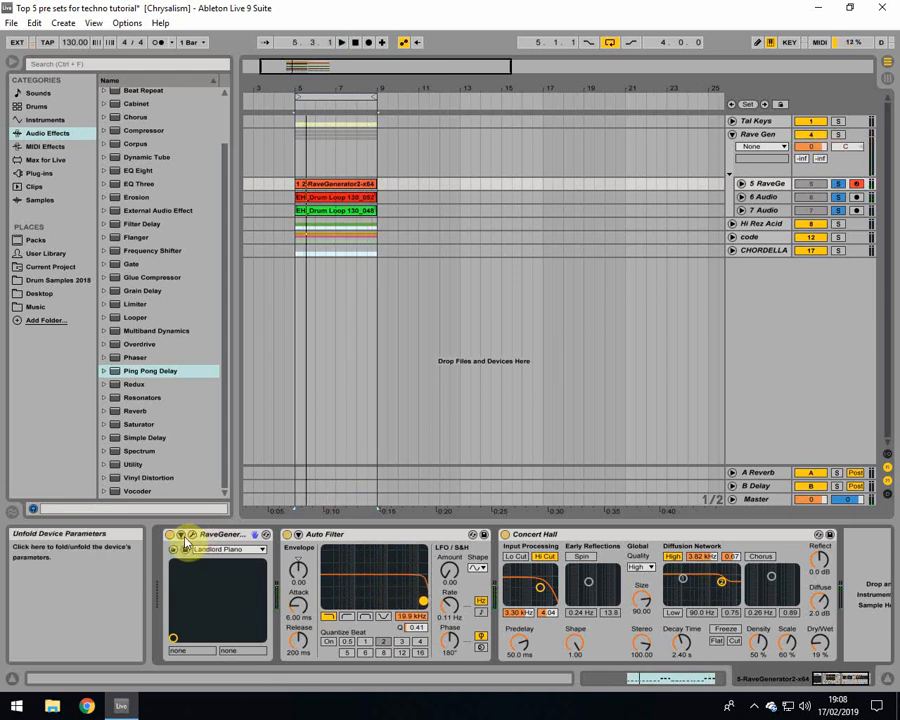
# Step: Review the nitro deluxe sample in the RaveGenerator2 window, close it, and play the loop from bar 5
pyautogui.click(193, 536)
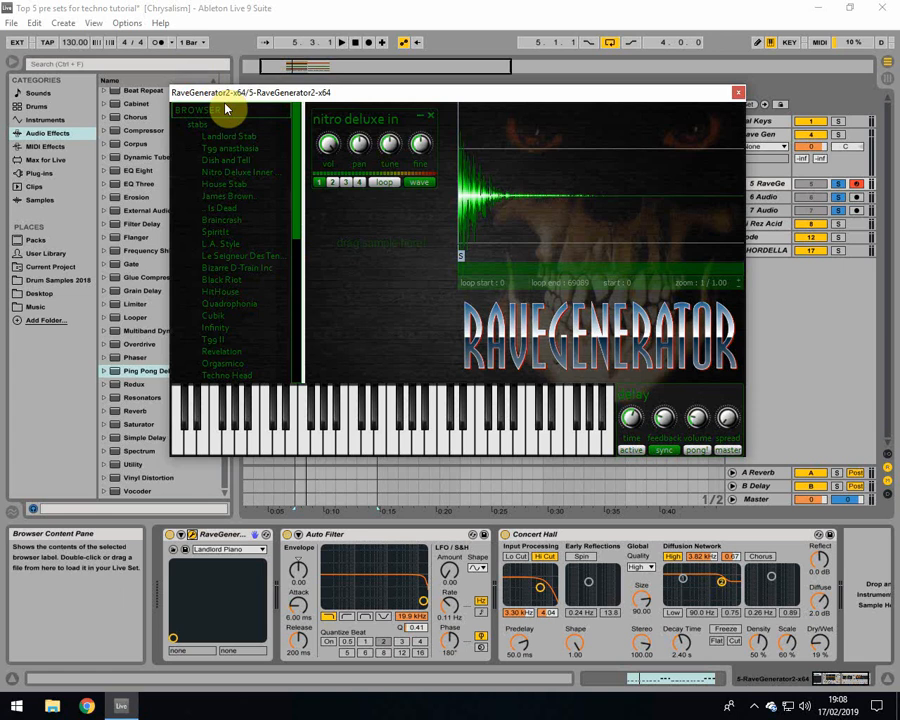
pyautogui.press('s')
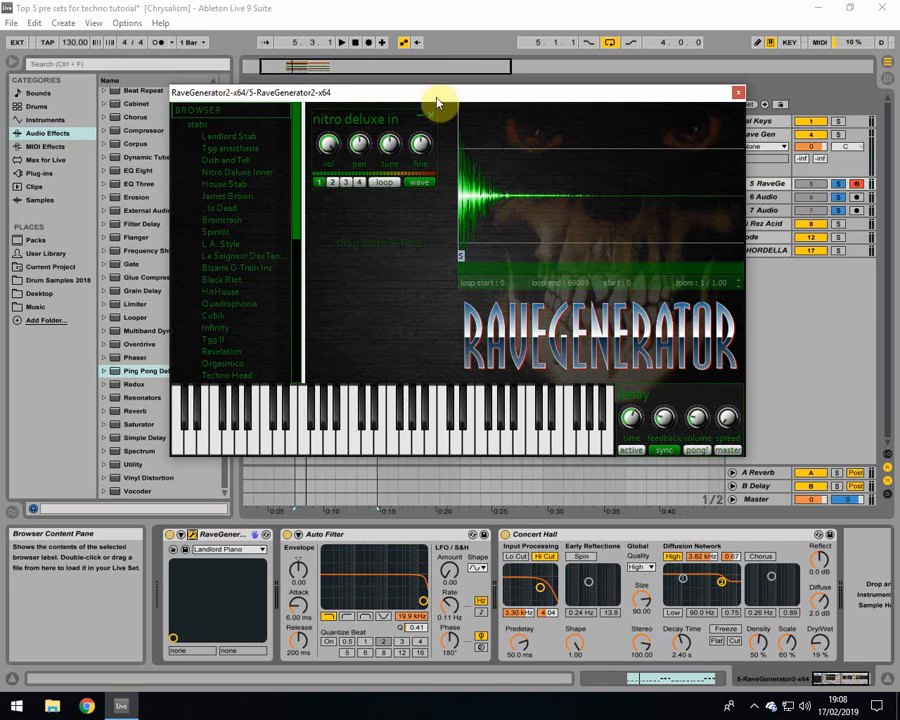
pyautogui.click(737, 95)
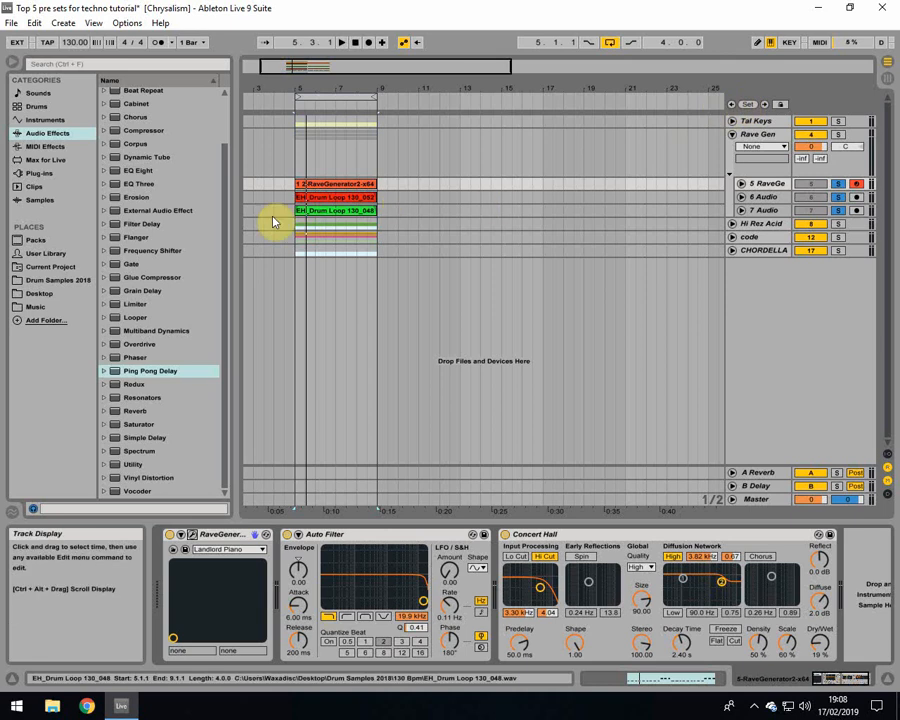
pyautogui.click(293, 186)
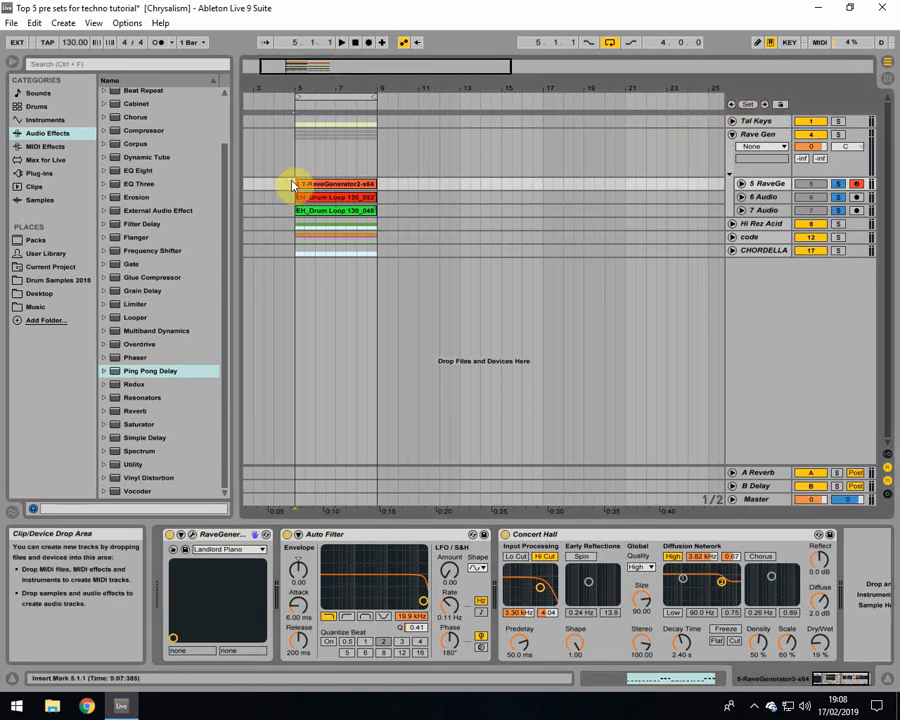
pyautogui.press('space')
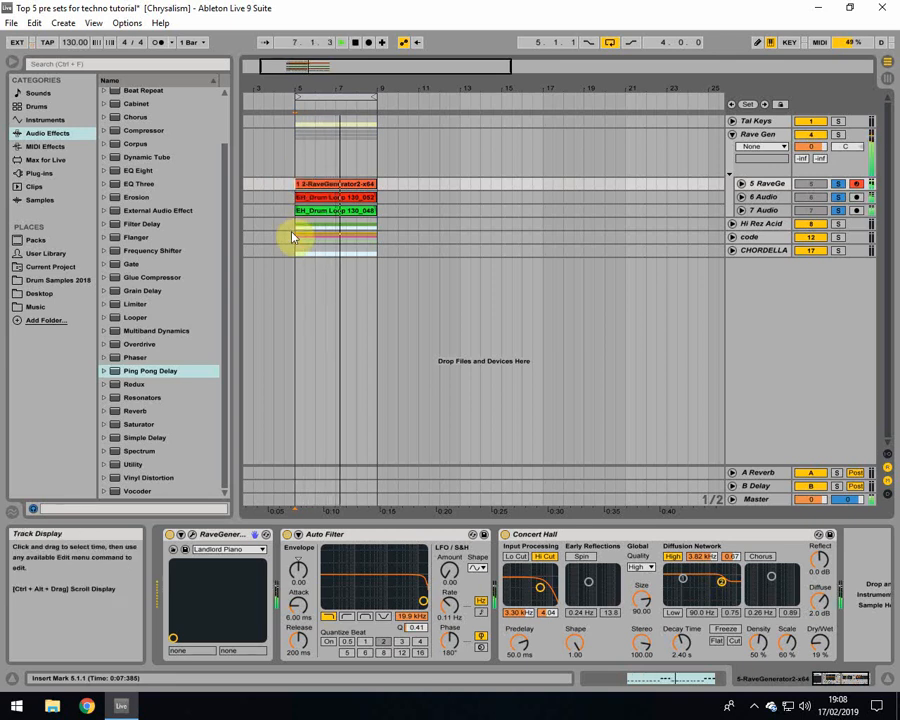
# Step: Clear the solos in the Rave Gen group and collapse the group
pyautogui.click(838, 184)
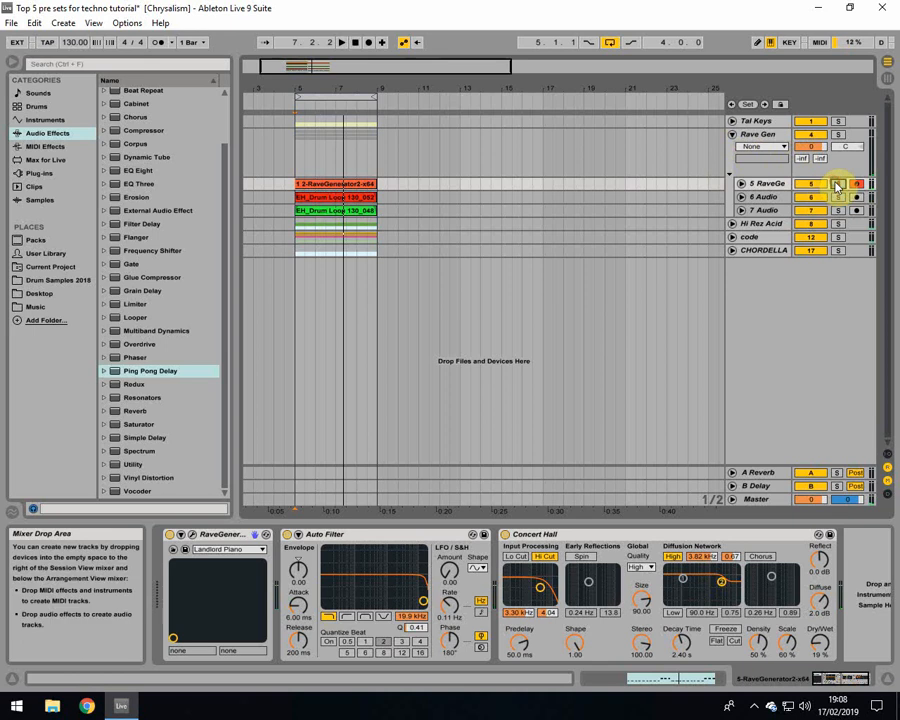
pyautogui.click(733, 135)
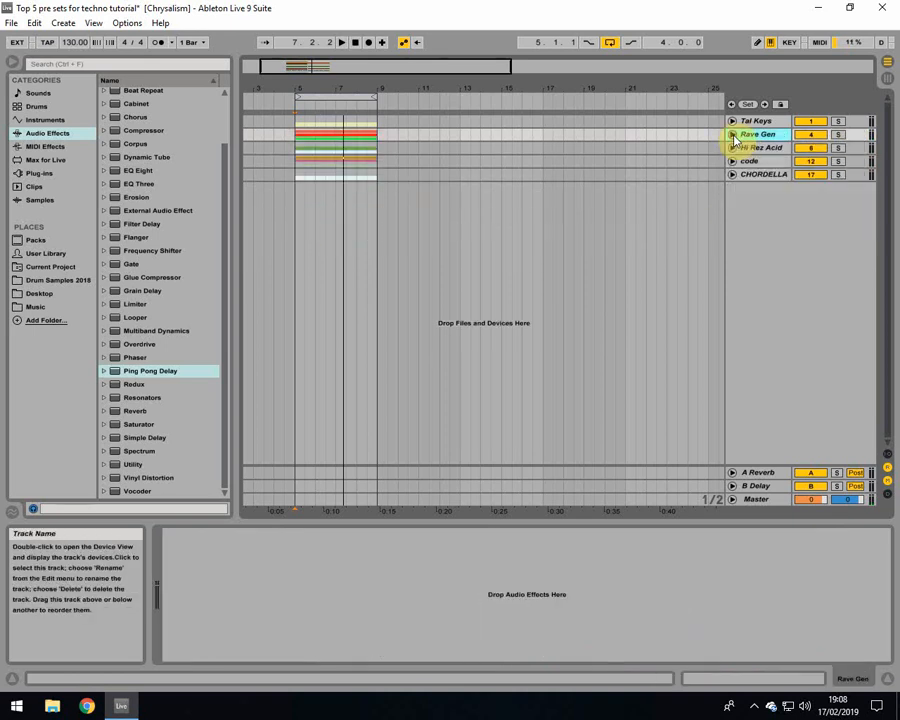
# Step: Expand the Hi Rez Acid group and audition the TAL-Elek7ro-II synth on track 10 with its plug-in window open, closing the window at the end
pyautogui.click(760, 148)
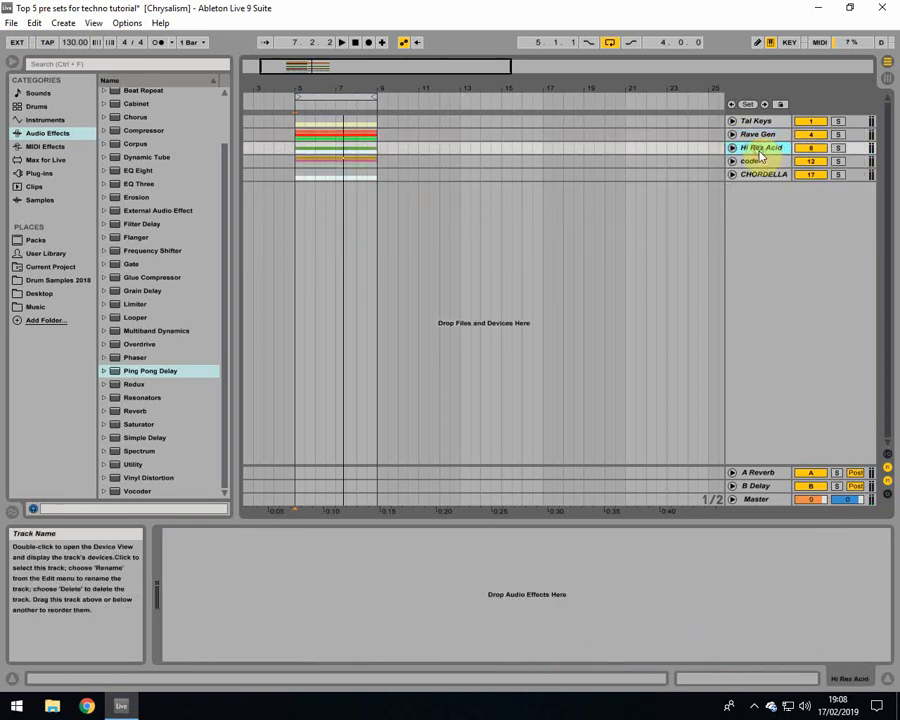
pyautogui.click(732, 148)
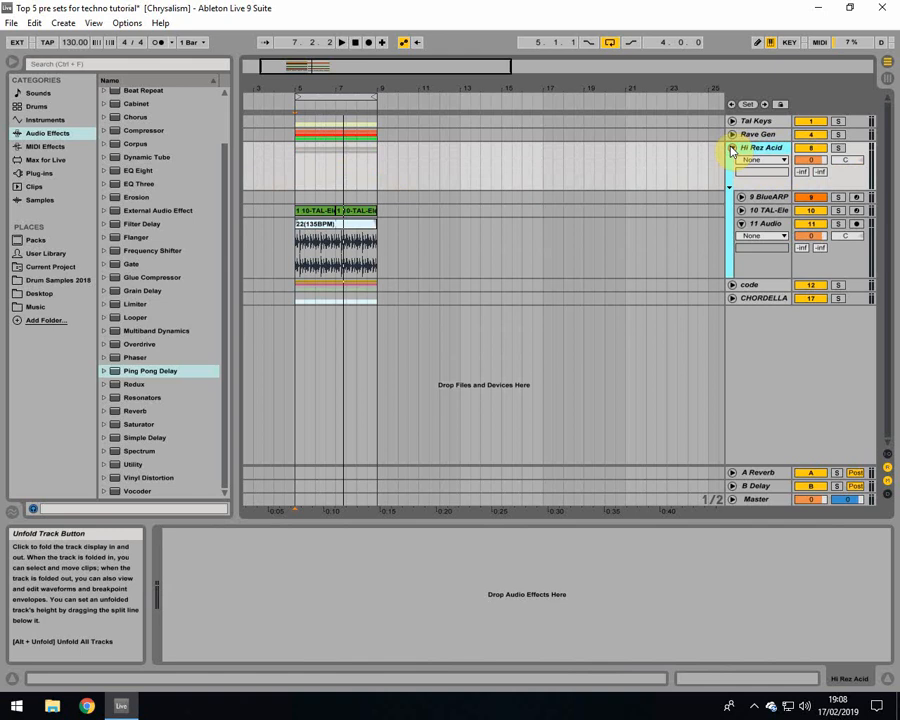
pyautogui.click(768, 210)
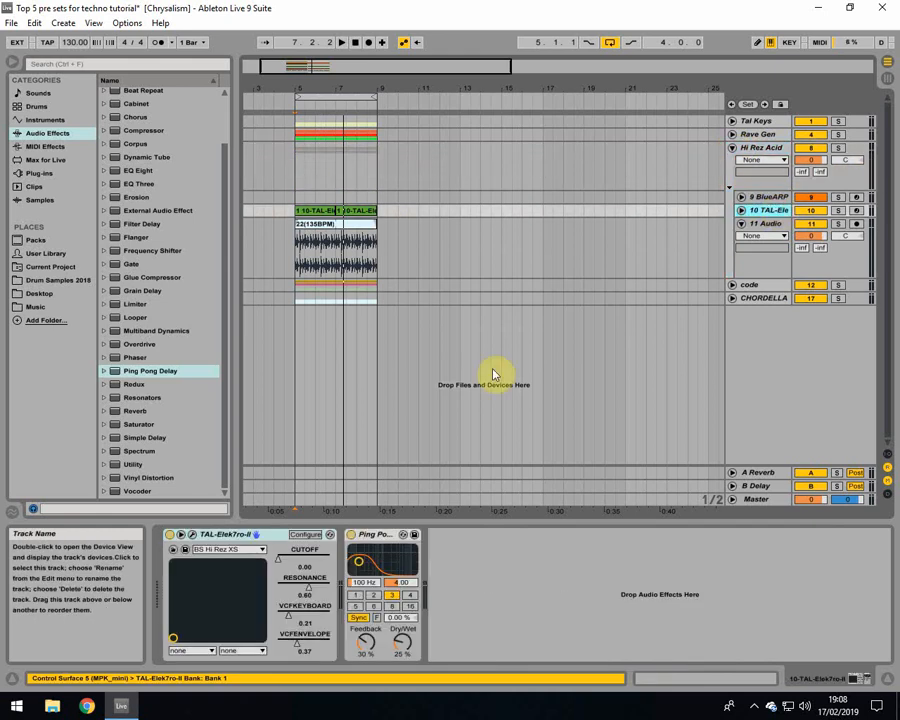
pyautogui.click(192, 535)
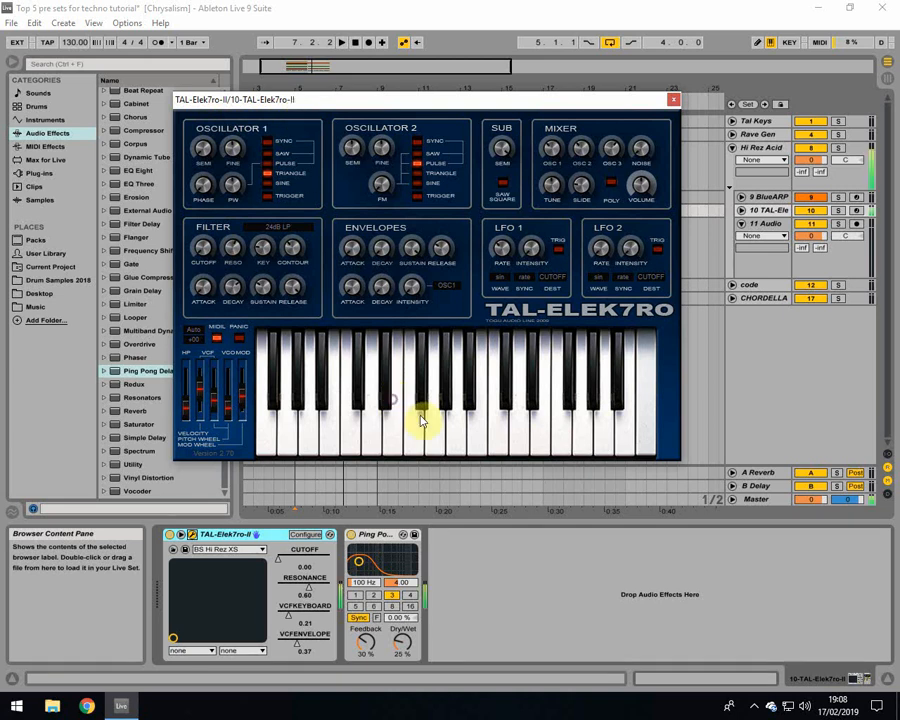
pyautogui.click(674, 99)
# Step: Look up the BS Hi Rez XS preset in TAL-Elek7ro-II's preset list without changing the selection
pyautogui.click(238, 550)
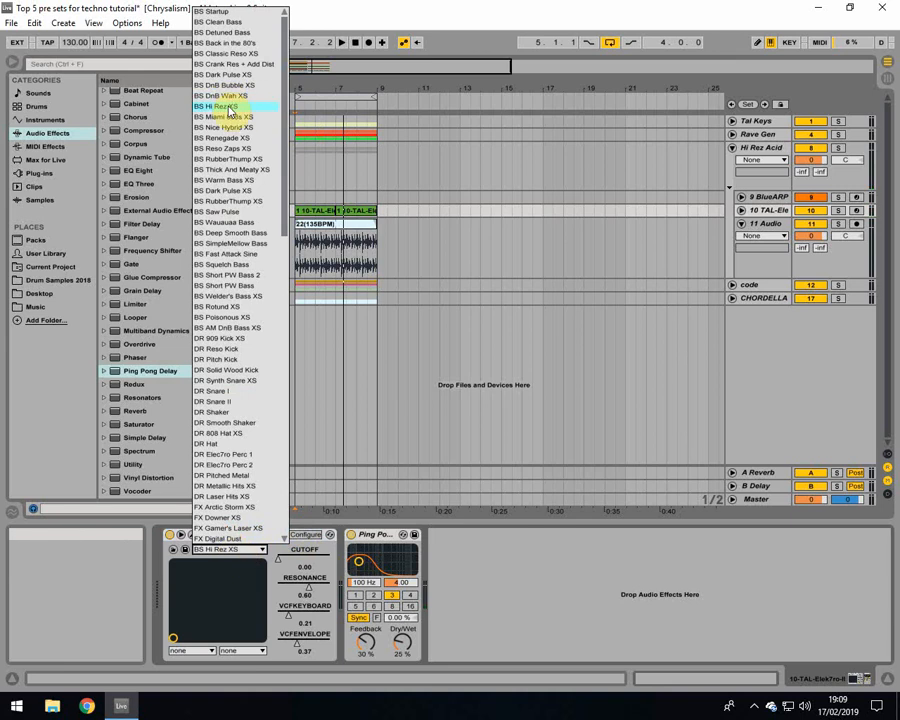
pyautogui.click(504, 347)
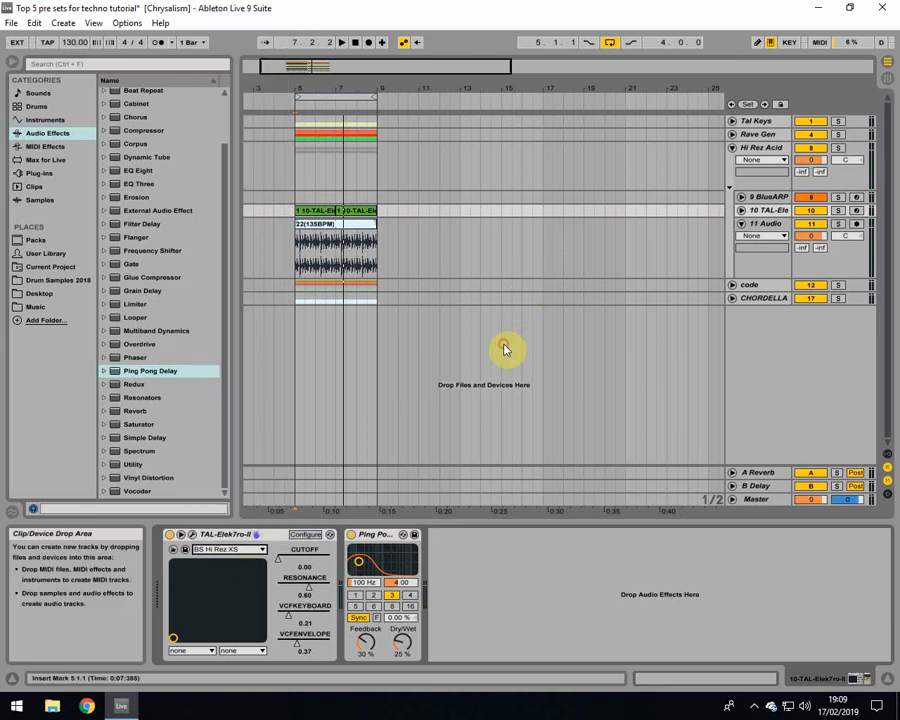
pyautogui.click(181, 535)
pyautogui.click(181, 537)
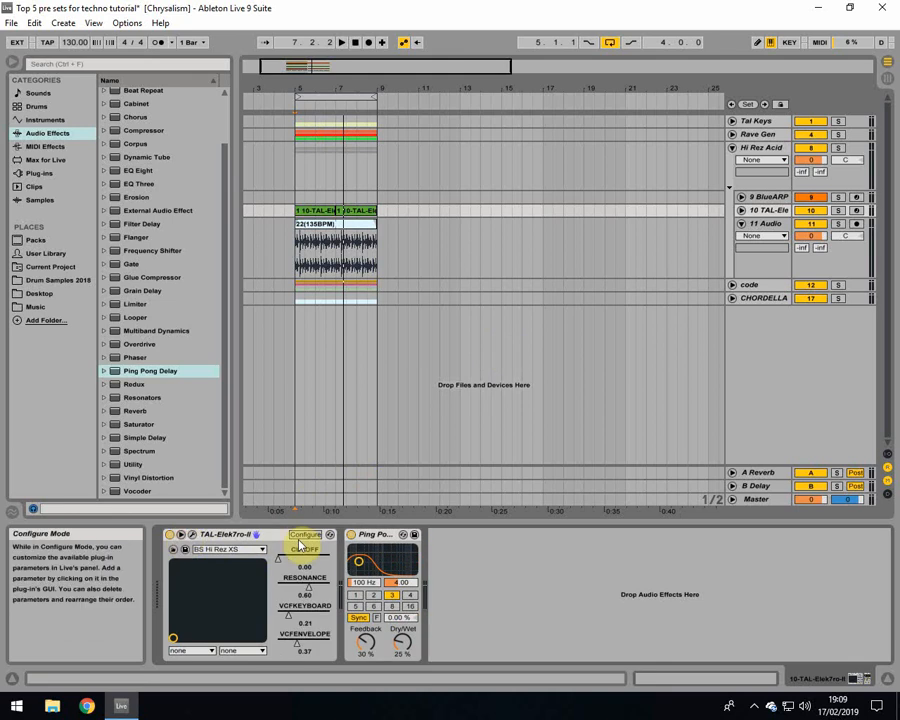
# Step: Examine TAL-Elek7ro-II's mapped parameters in Configure mode, close the plug-in window and leave the mode
pyautogui.click(302, 535)
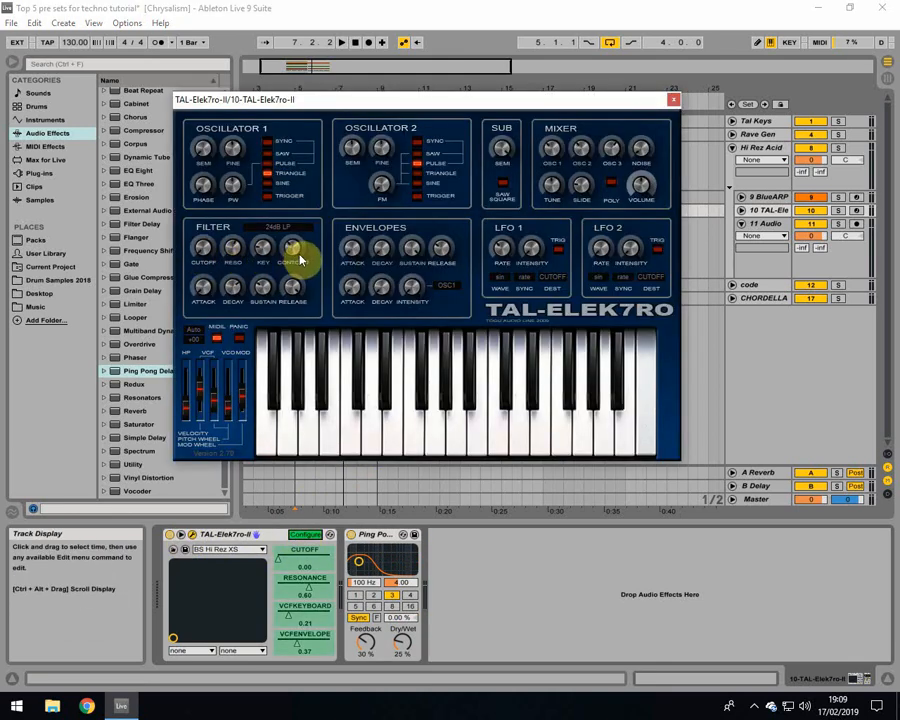
pyautogui.click(671, 99)
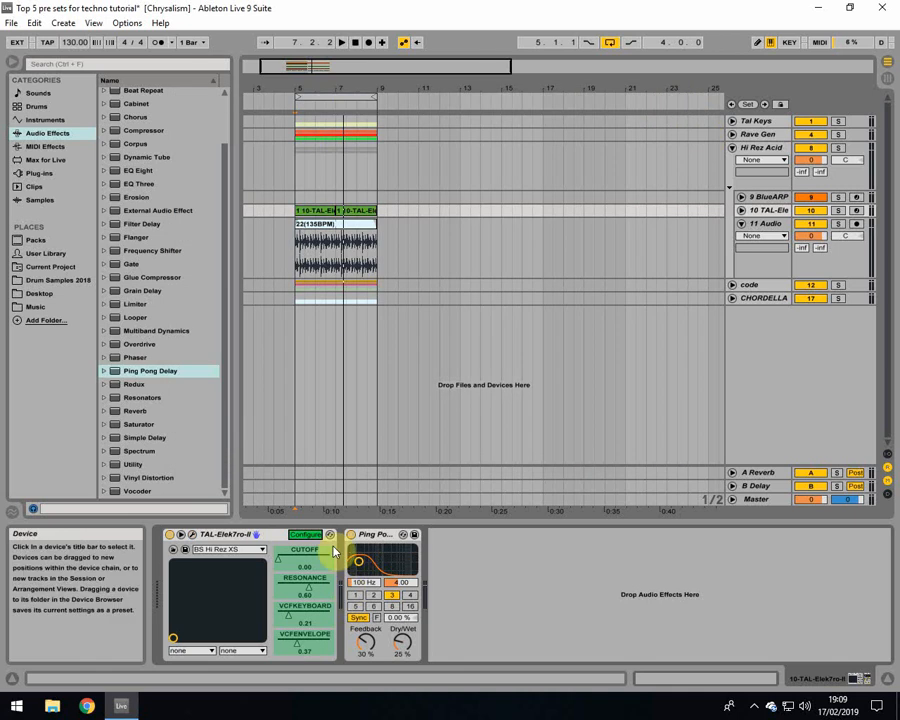
pyautogui.click(305, 535)
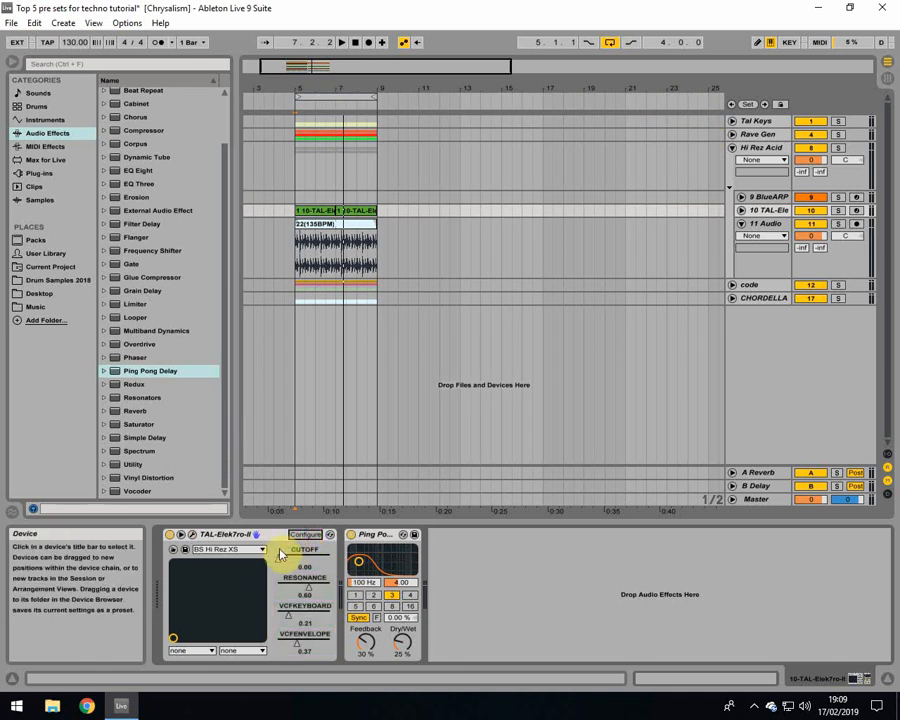
pyautogui.click(270, 537)
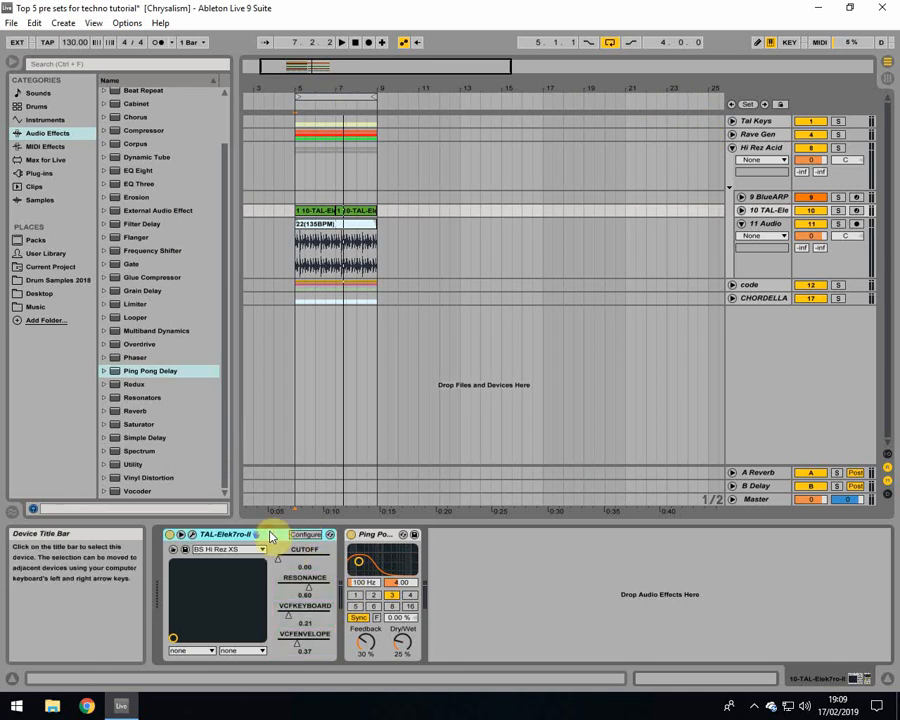
# Step: Solo the TAL-Elek7ro-II and 11 Audio tracks during loop playback, setting the synth's cutoff to 0.06 and resonance to 0.88
pyautogui.click(318, 215)
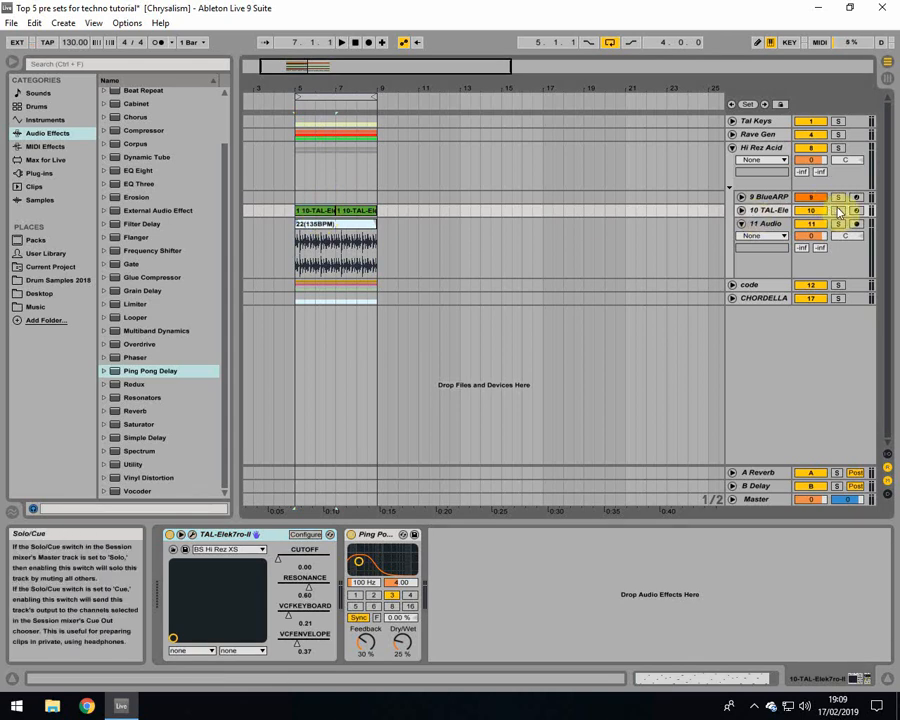
pyautogui.click(838, 211)
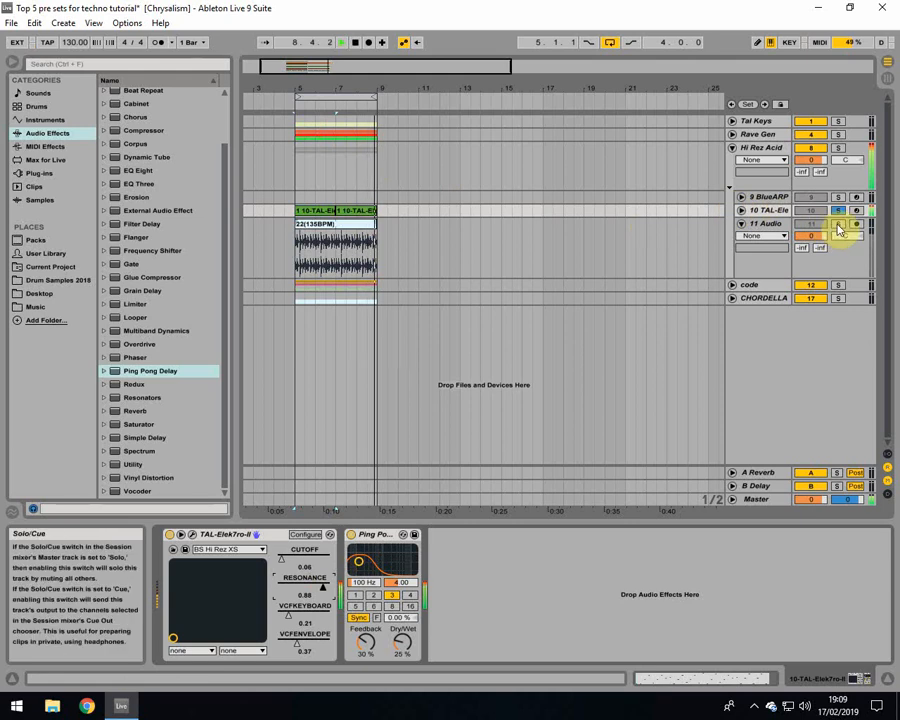
pyautogui.click(775, 225)
# Step: Inspect the 22(135BPM) drum clip on 11 Audio and return to the TAL-Elek7ro-II track's devices
pyautogui.click(328, 237)
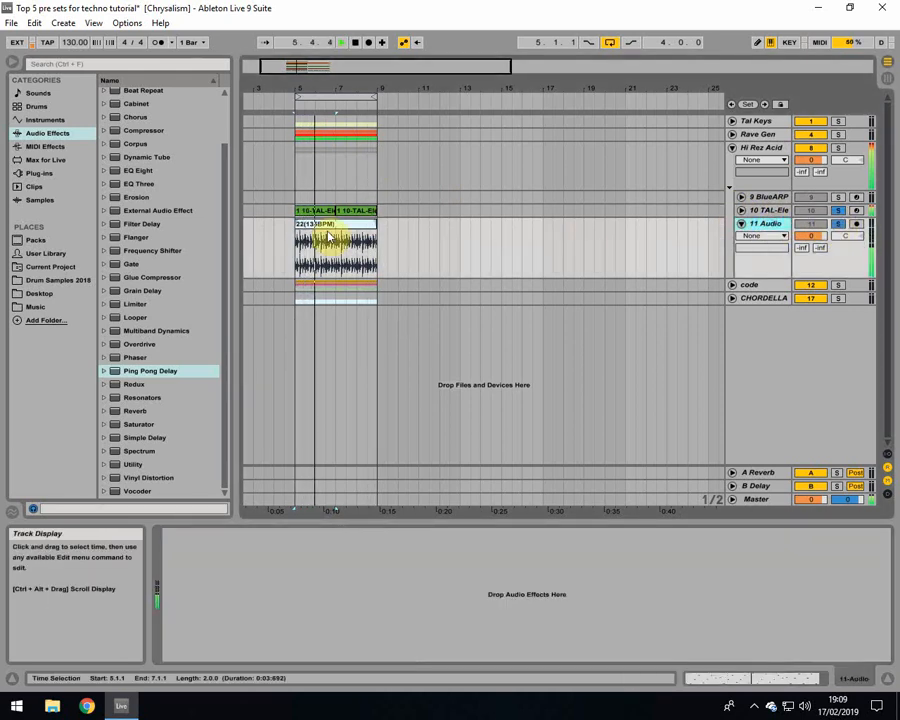
pyautogui.doubleClick(328, 237)
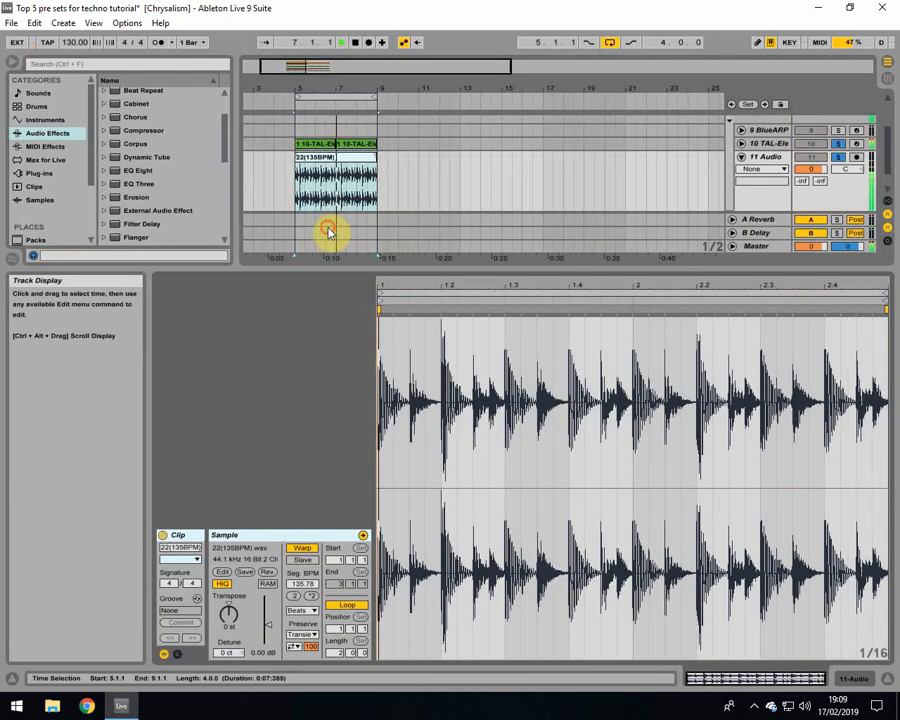
pyautogui.click(644, 229)
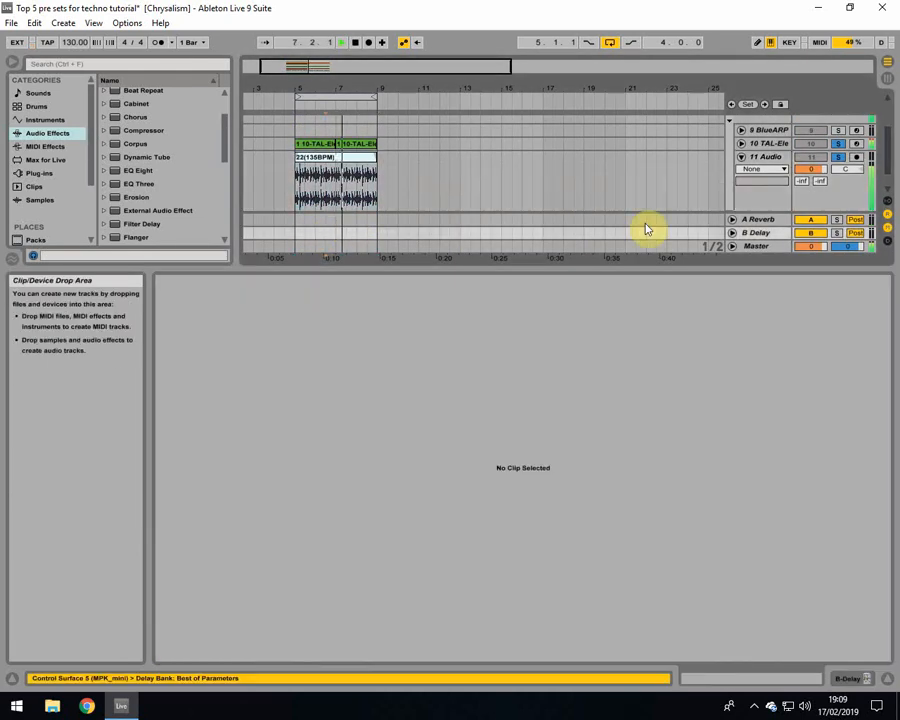
pyautogui.click(770, 143)
pyautogui.click(847, 684)
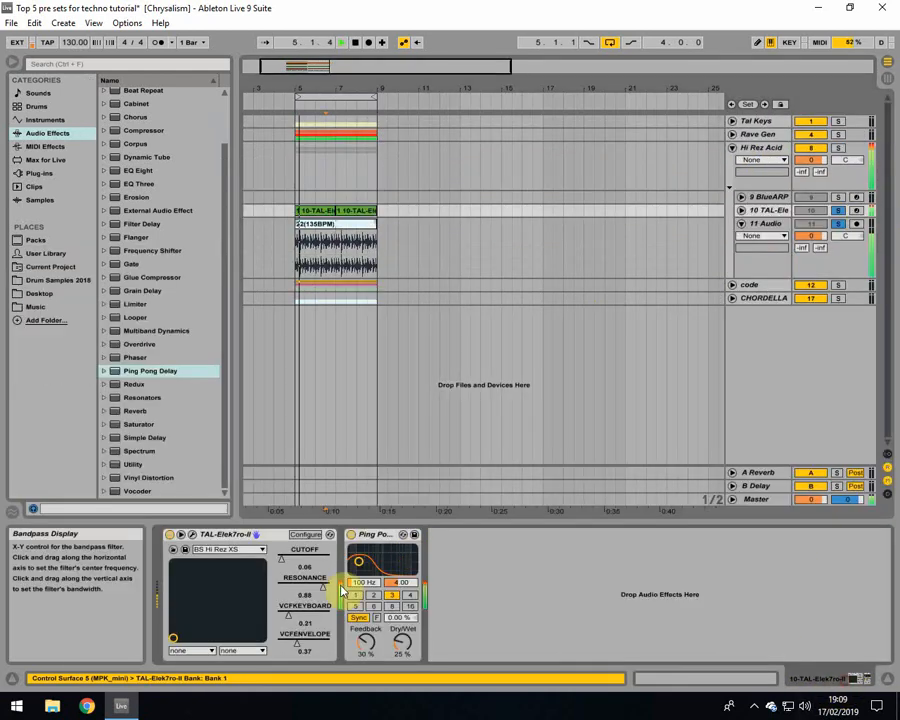
# Step: Adjust the mixer volume in the TAL-Elek7ro-II window, close it and select the device
pyautogui.click(183, 535)
pyautogui.click(642, 187)
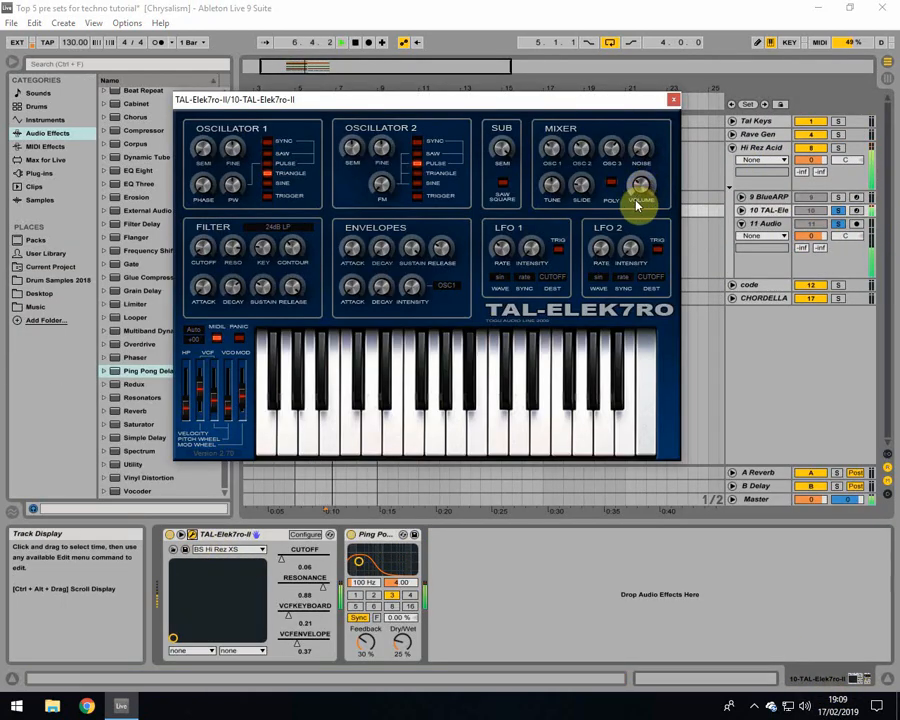
pyautogui.click(674, 99)
pyautogui.click(260, 536)
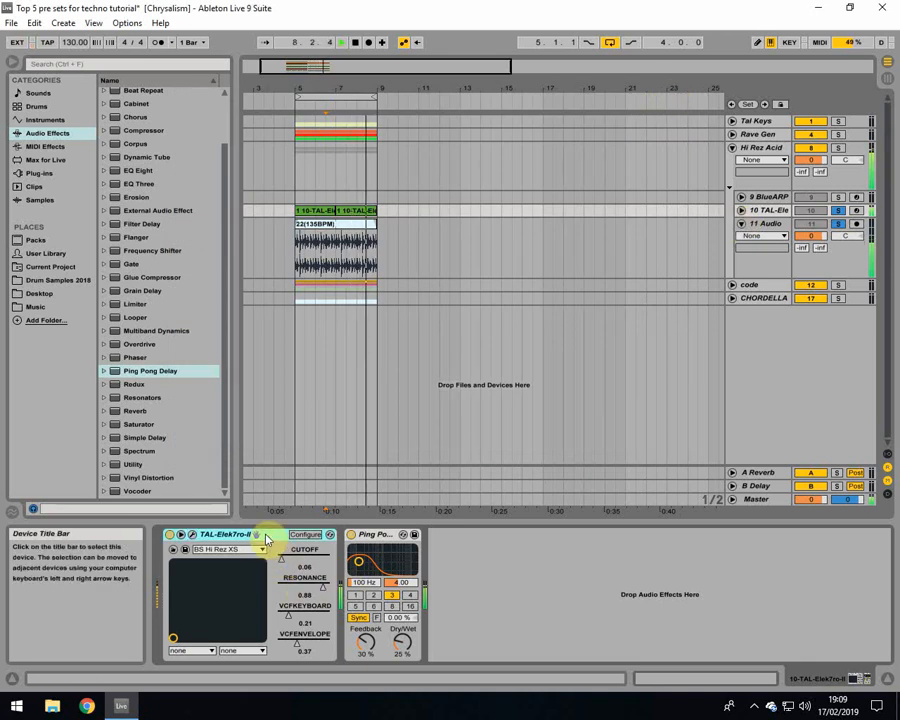
# Step: Sweep TAL-Elek7ro-II's filter during playback, ending at cutoff 0.13, resonance 0.85, VCFKEYBOARD 0.23 and VCFENVELOPE 0.26
pyautogui.moveTo(323, 588); pyautogui.dragTo(319, 588)
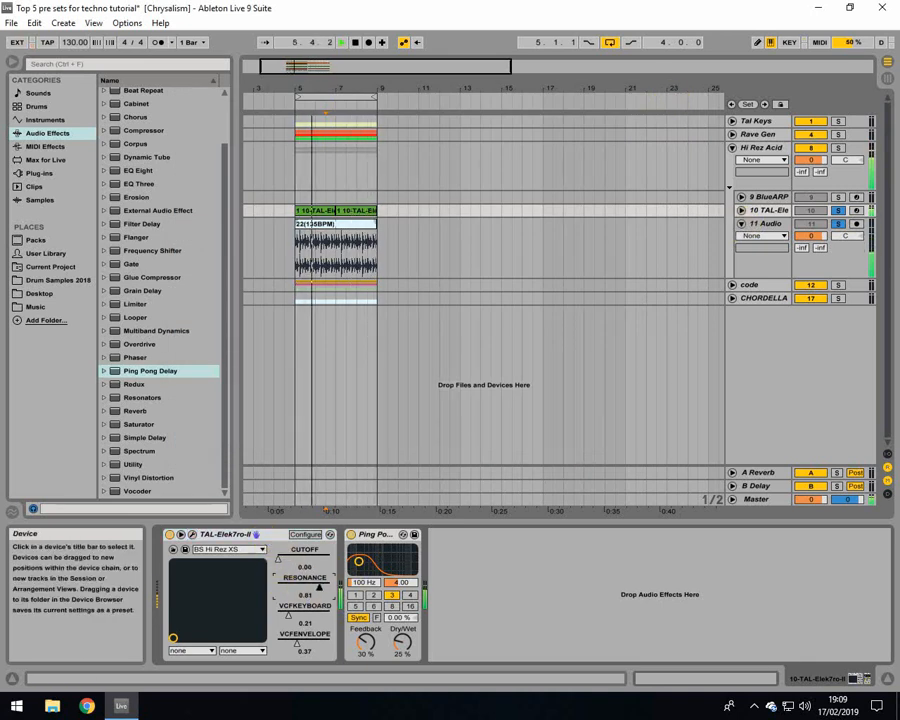
pyautogui.click(291, 612)
pyautogui.moveTo(291, 612); pyautogui.dragTo(302, 644)
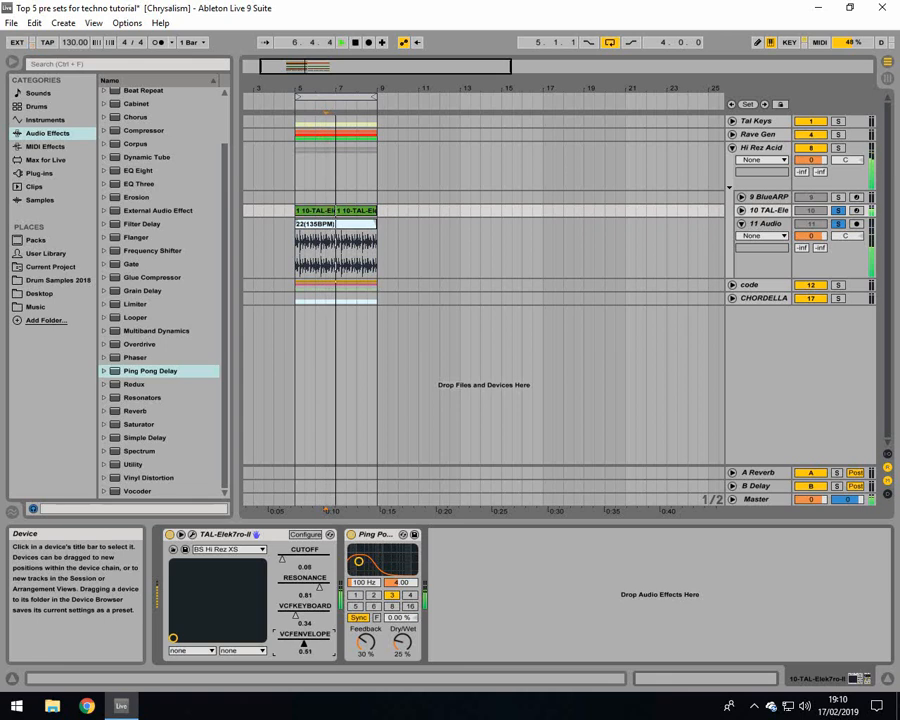
pyautogui.moveTo(304, 592); pyautogui.dragTo(304, 585)
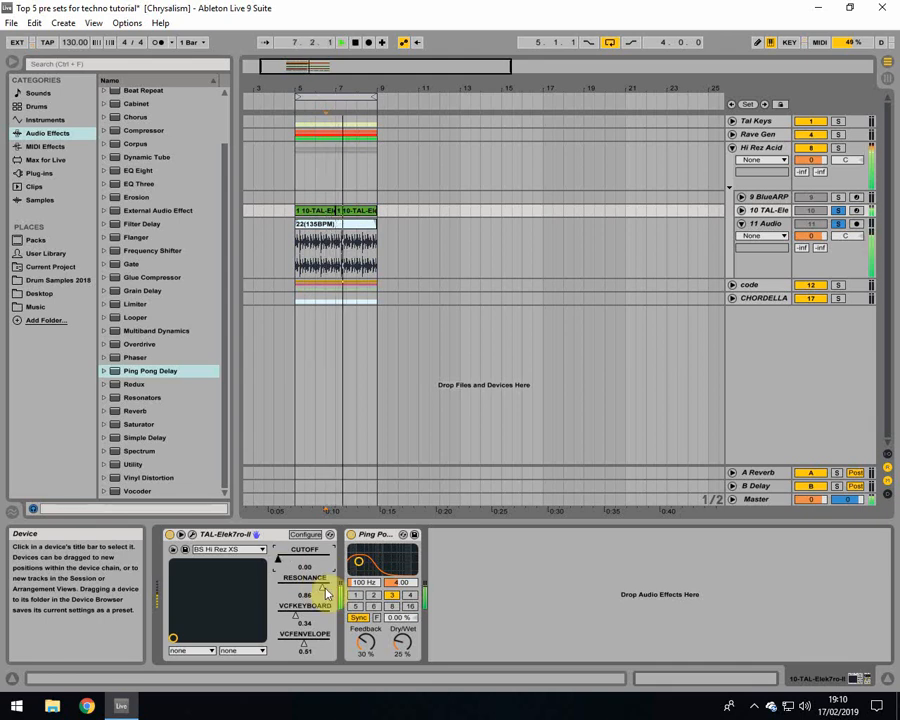
pyautogui.moveTo(324, 589); pyautogui.dragTo(291, 644)
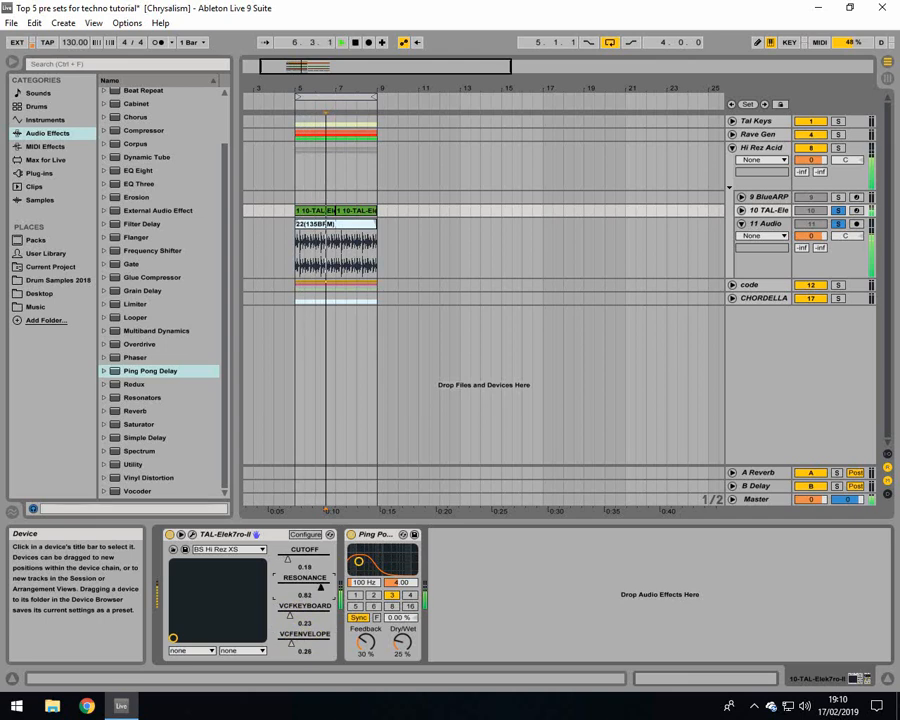
pyautogui.moveTo(316, 591); pyautogui.dragTo(322, 590)
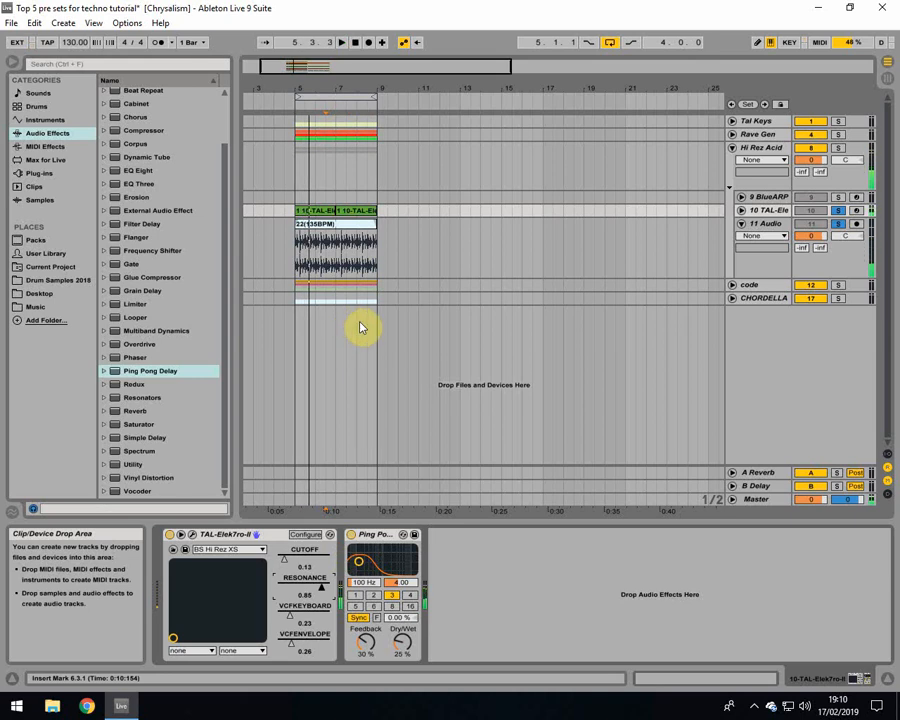
# Step: Stop playback, arm the TAL-Elek7ro-II track for live playing and leave it as the only soloed track
pyautogui.press('space')
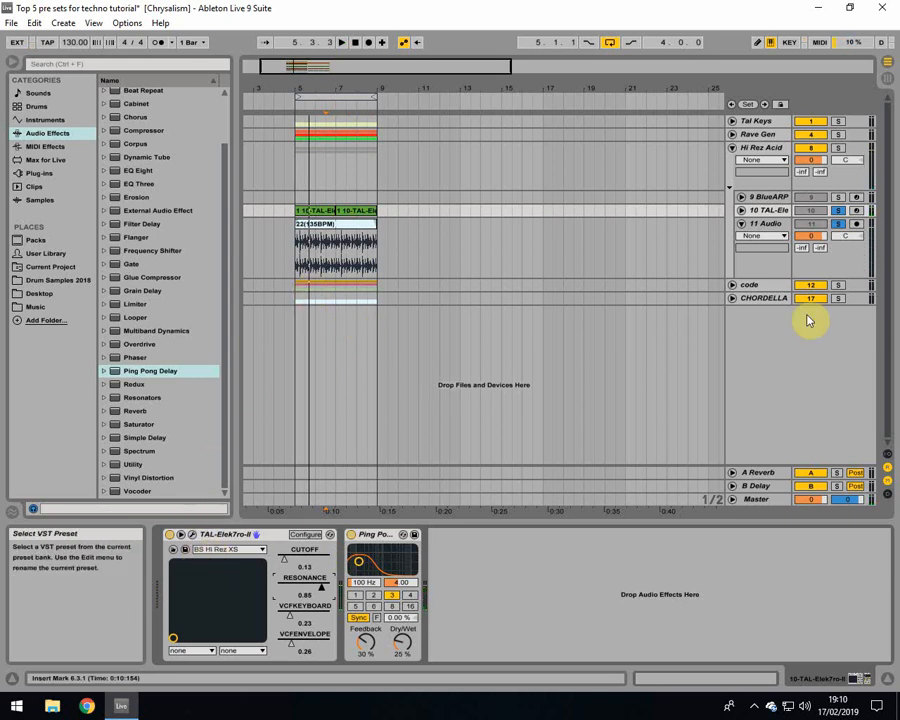
pyautogui.click(856, 211)
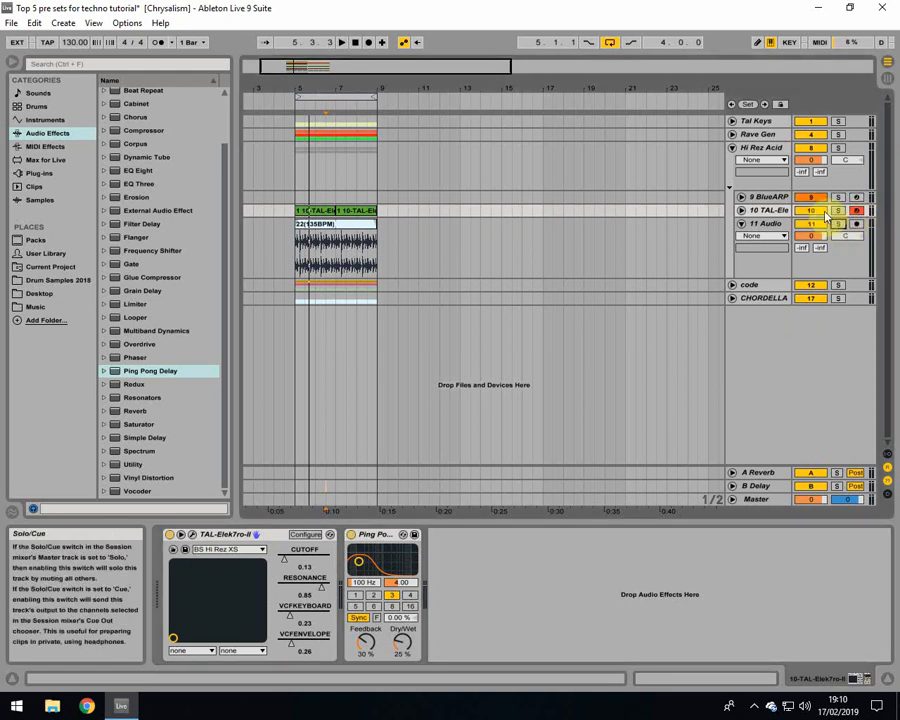
pyautogui.click(818, 213)
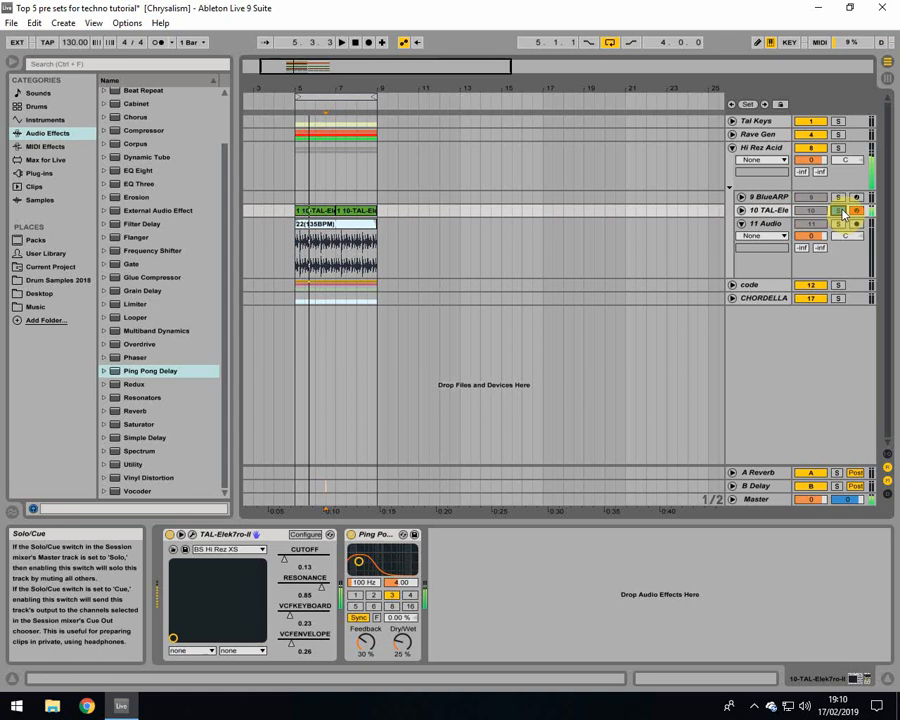
# Step: Open the BlueARP arpeggiator on track 9, load the program Chr Dance with me var1 and start playback
pyautogui.click(765, 196)
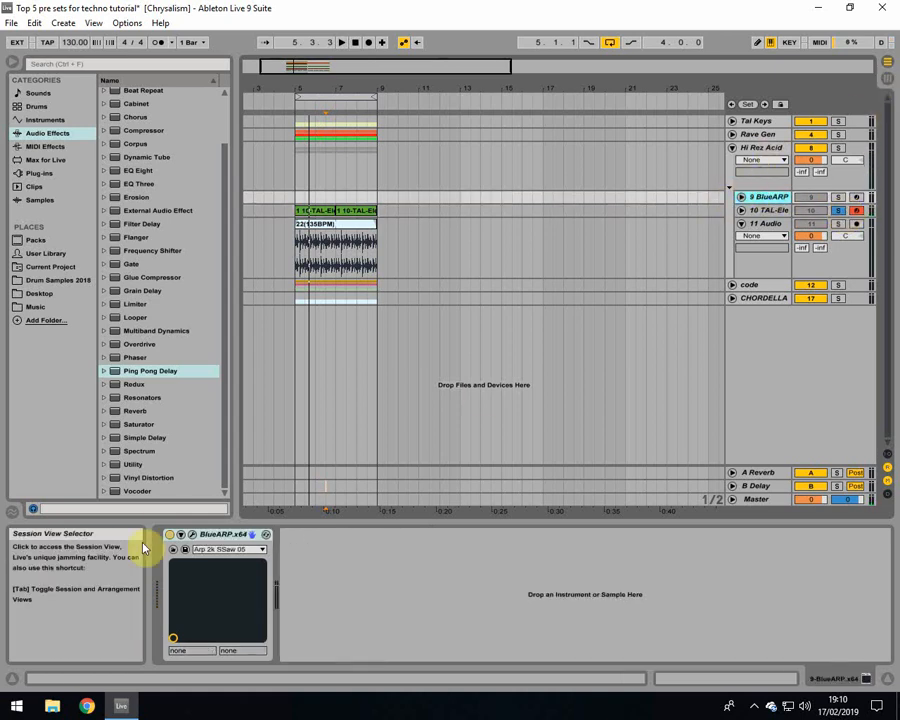
pyautogui.click(193, 536)
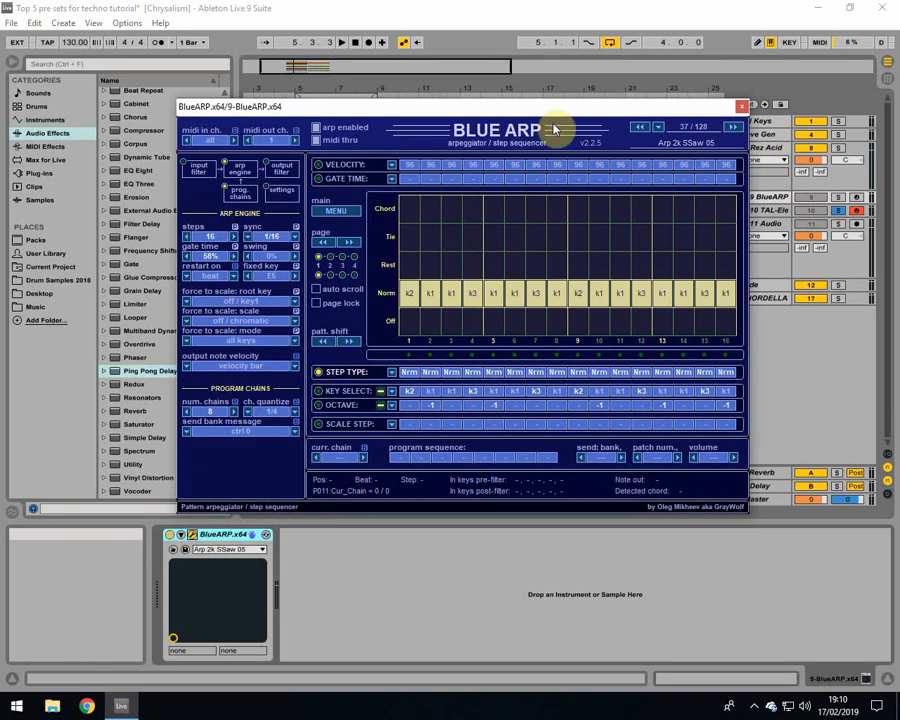
pyautogui.click(663, 138)
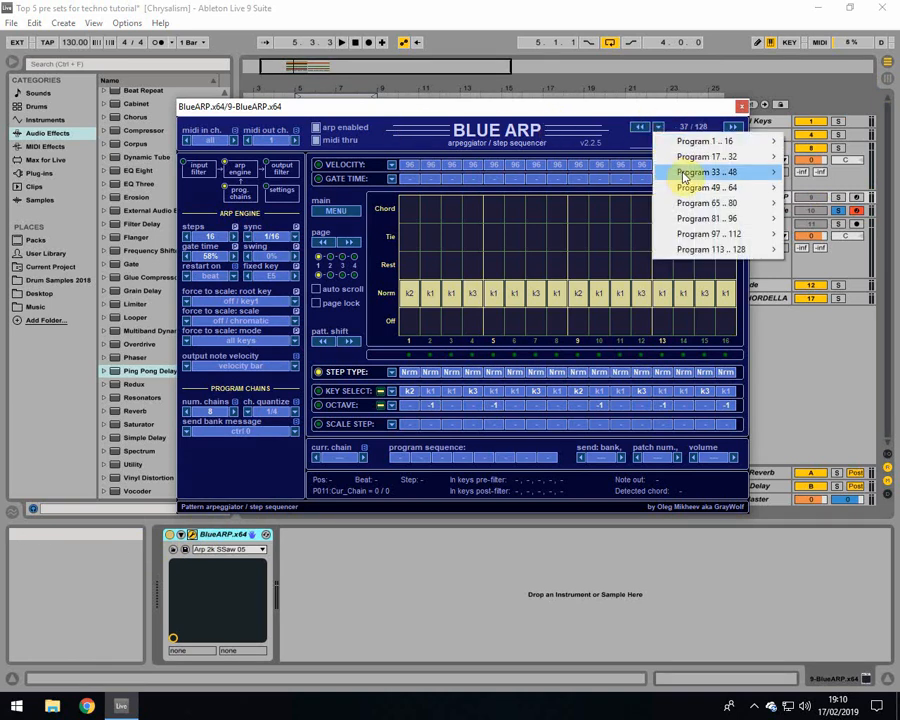
pyautogui.click(661, 130)
pyautogui.click(661, 130)
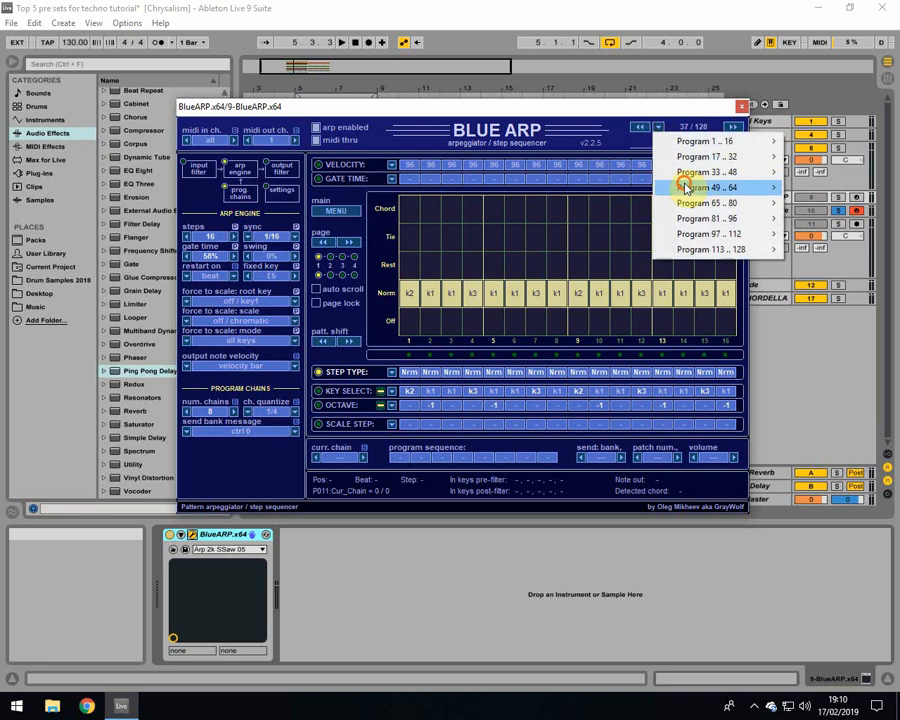
pyautogui.moveTo(685, 187)
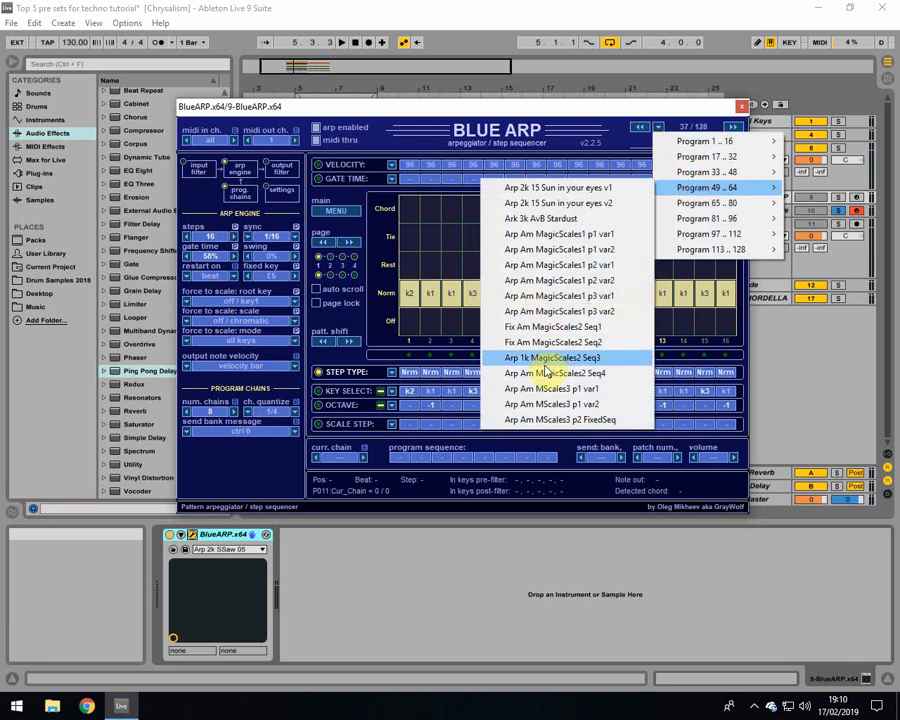
pyautogui.moveTo(731, 158)
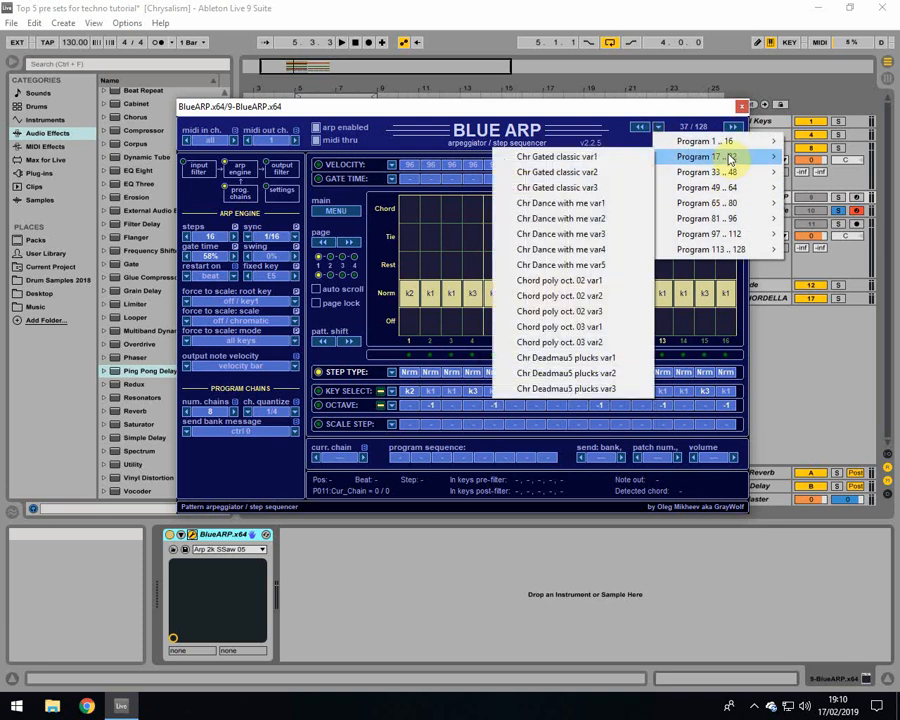
pyautogui.click(580, 203)
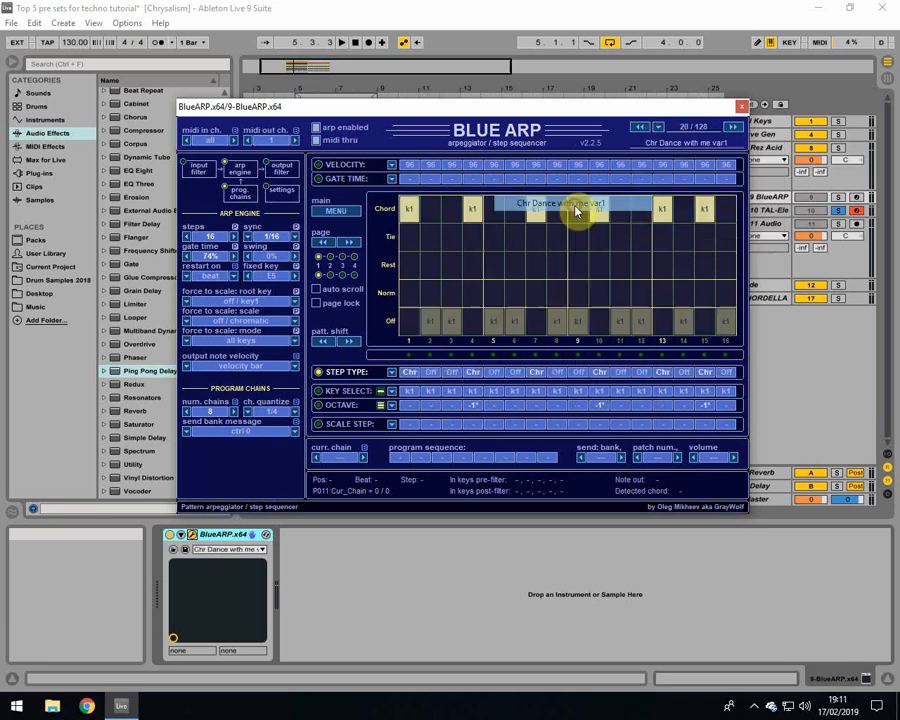
pyautogui.click(342, 43)
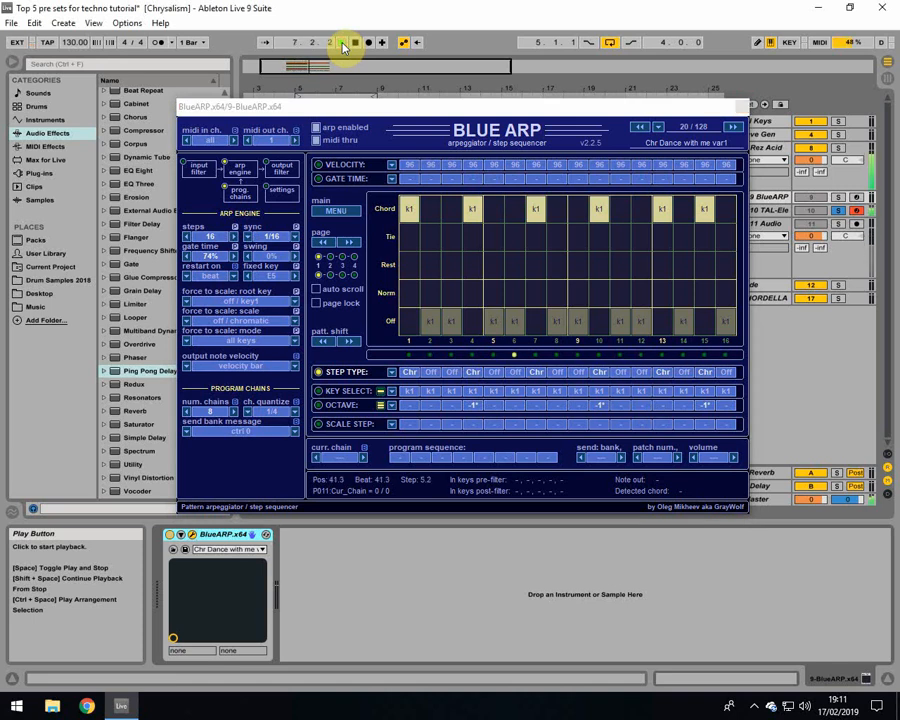
# Step: Close the BlueARP window, stop playback and bring up the Session View mixer
pyautogui.click(741, 105)
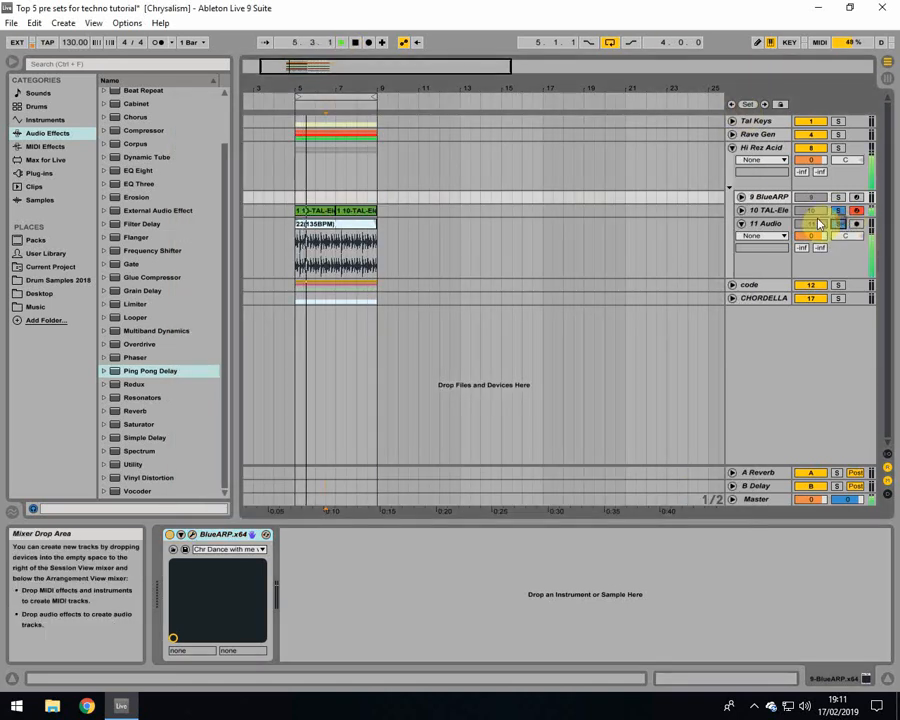
pyautogui.click(772, 209)
pyautogui.click(771, 198)
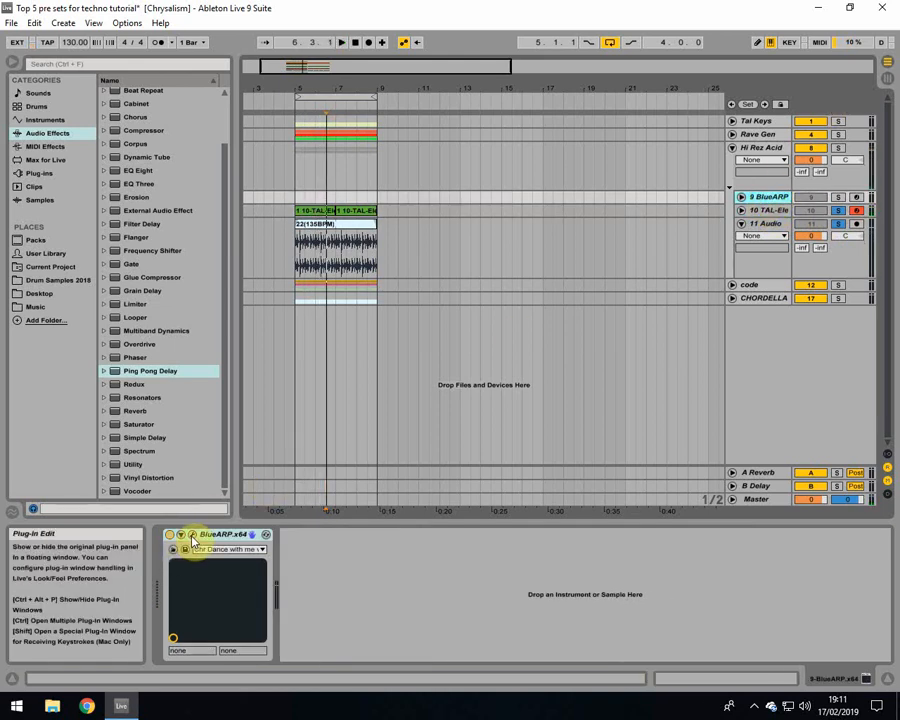
pyautogui.click(880, 76)
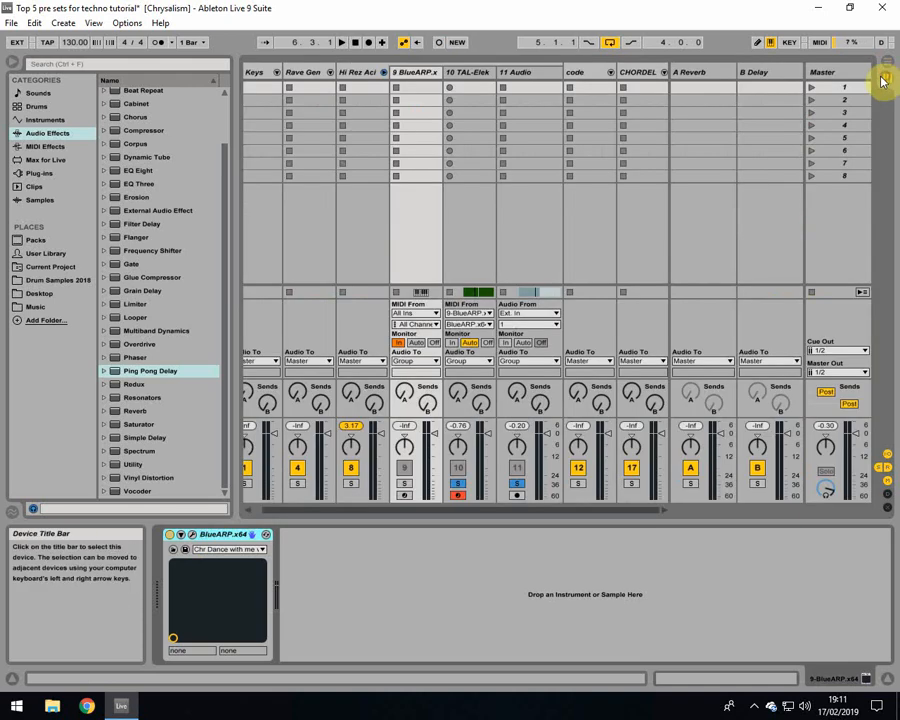
# Step: Examine the TAL-Elek7ro-II track's MIDI input source and channel routing, and the BlueARP track that feeds it
pyautogui.click(449, 74)
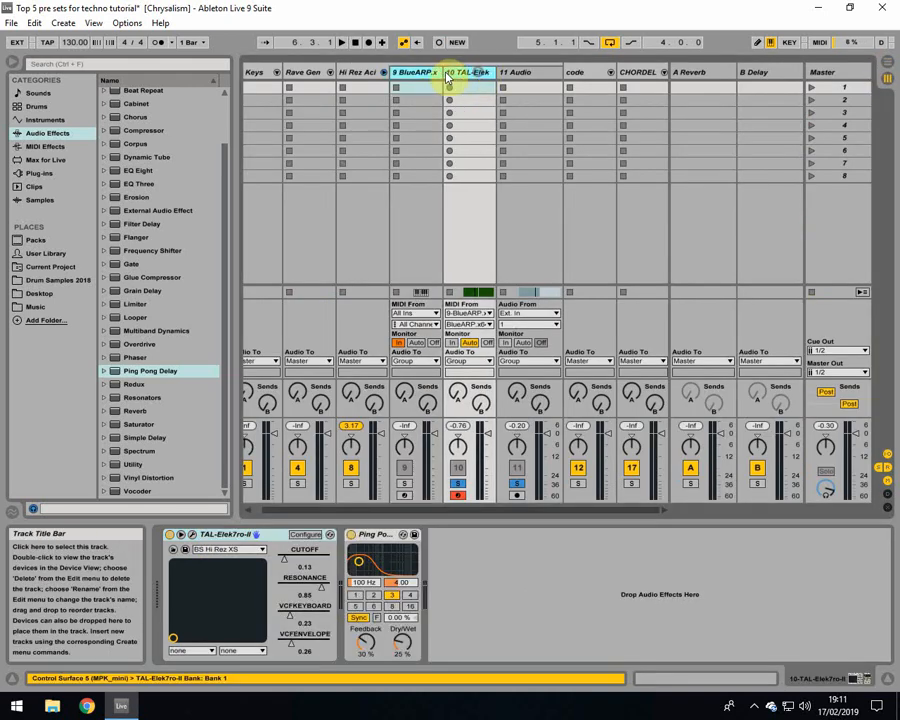
pyautogui.click(467, 314)
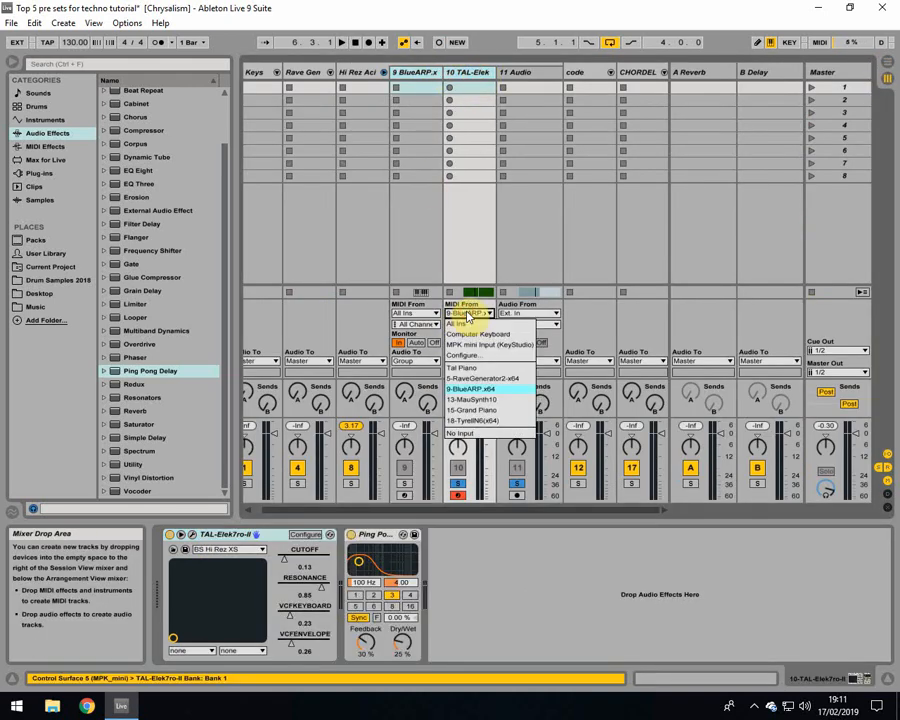
pyautogui.click(465, 314)
pyautogui.click(463, 328)
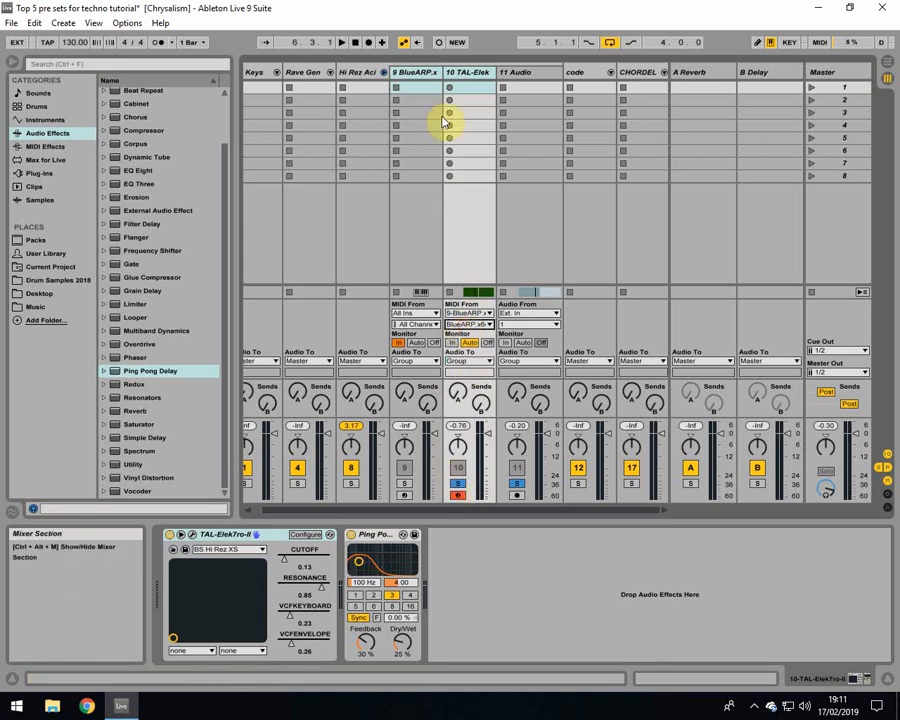
pyautogui.click(415, 74)
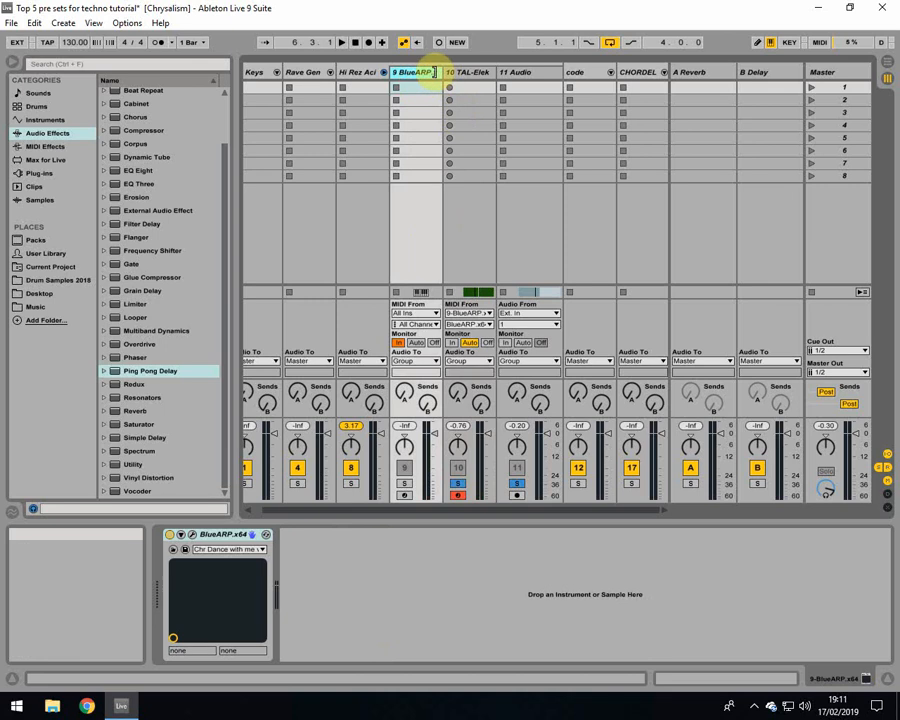
# Step: Sweep TAL-Elek7ro-II's filter while playing notes live, ending at cutoff 0.29 and resonance 0.81
pyautogui.click(463, 80)
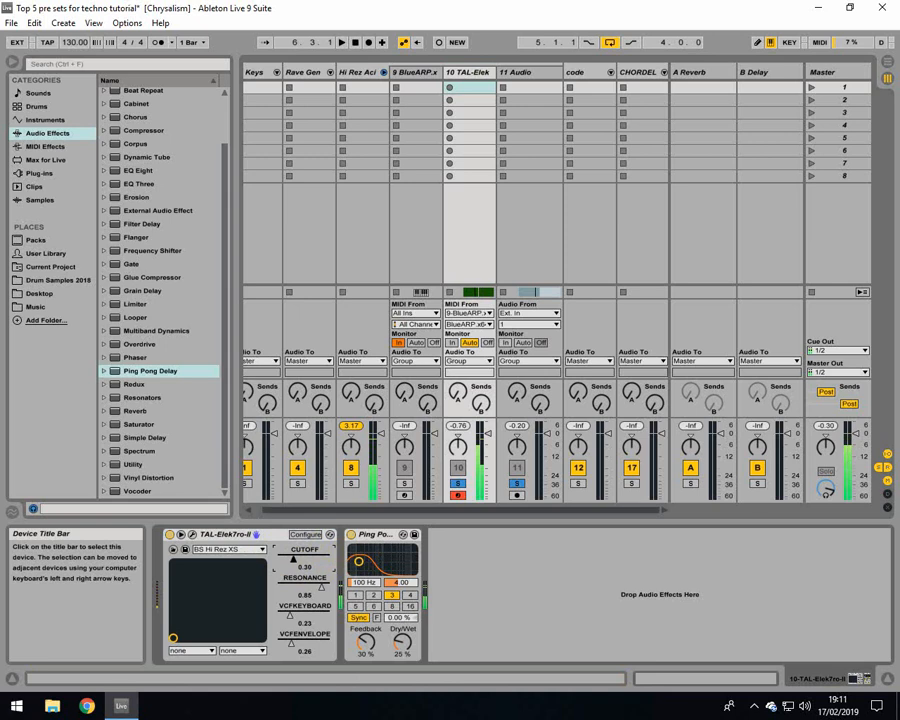
pyautogui.moveTo(288, 559); pyautogui.dragTo(312, 586)
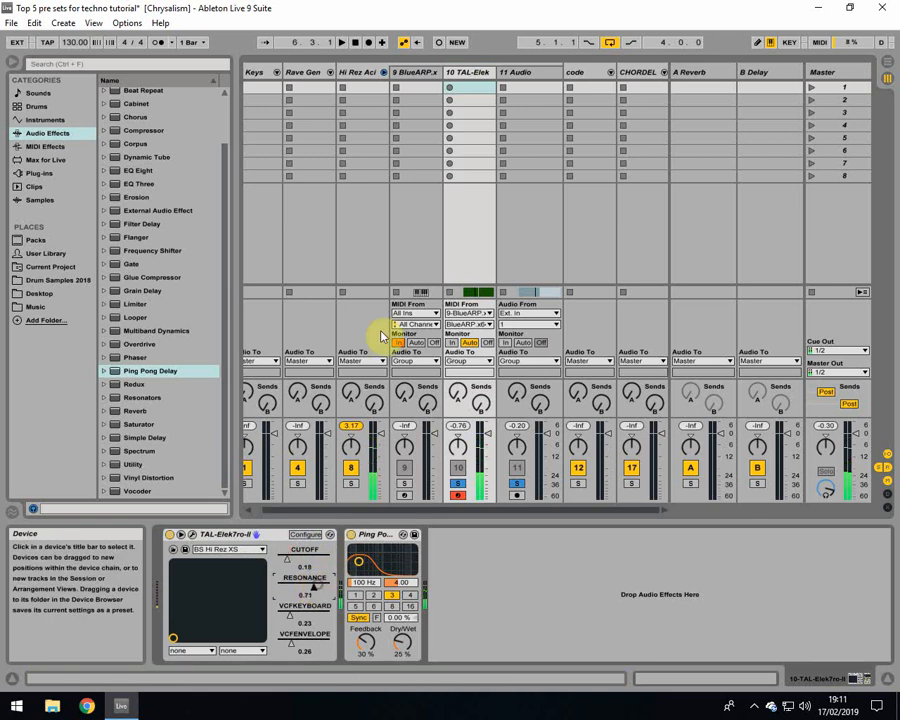
pyautogui.click(420, 78)
pyautogui.click(460, 73)
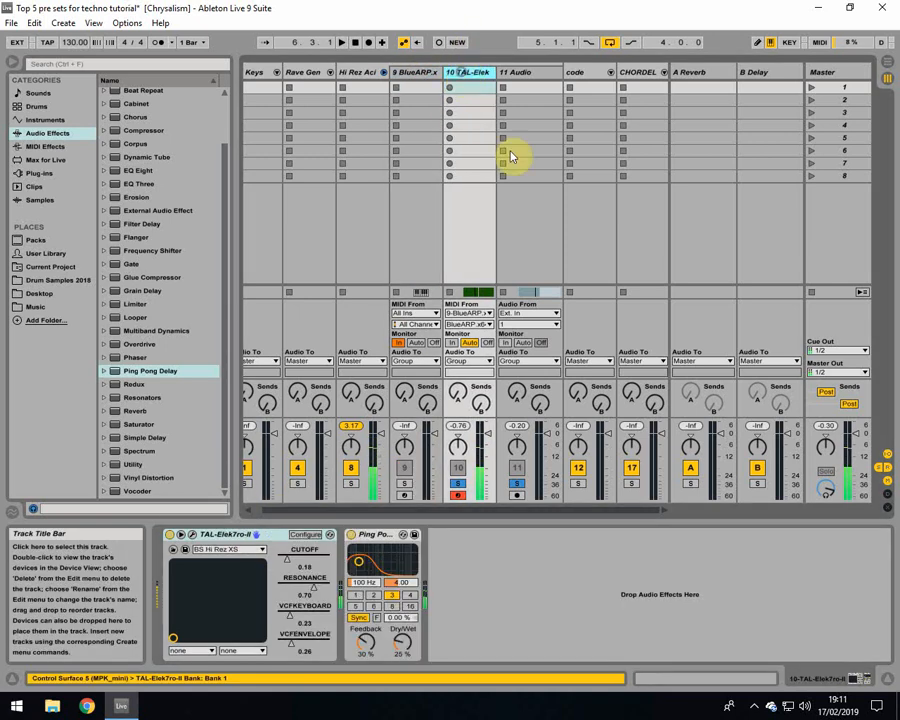
pyautogui.moveTo(288, 559); pyautogui.dragTo(321, 587)
# Step: Return to the Arrangement View and delete the two MIDI clips on the TAL-Elek7ro-II track
pyautogui.click(885, 49)
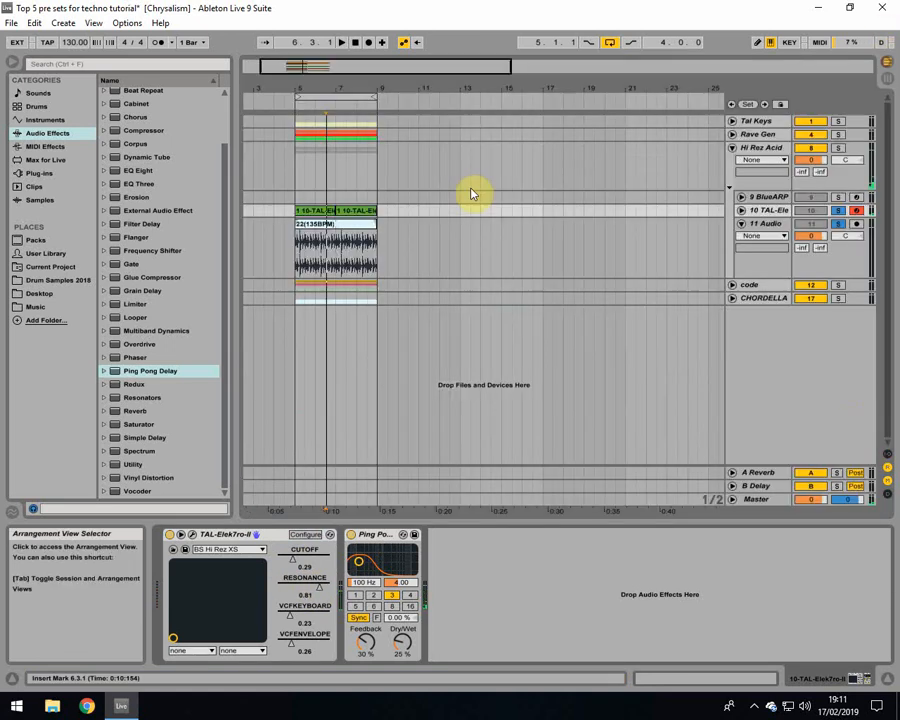
pyautogui.click(363, 213)
pyautogui.moveTo(363, 213); pyautogui.dragTo(321, 214)
# Step: Start playback and sweep TAL-Elek7ro-II's filter, ending at cutoff 0.07 and resonance 0.99
pyautogui.press('space')
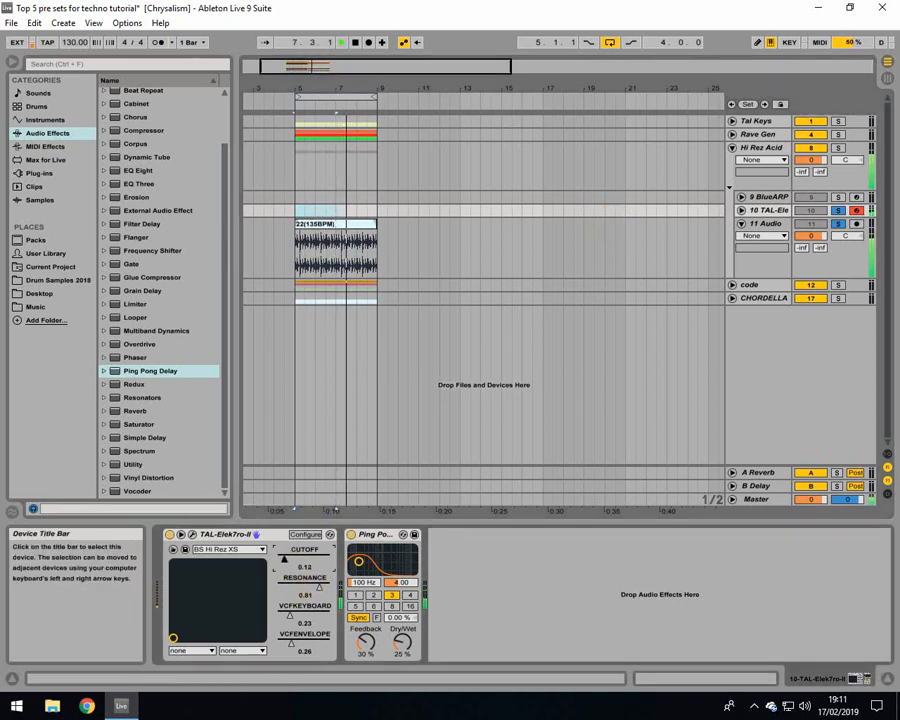
pyautogui.moveTo(287, 556); pyautogui.dragTo(320, 584)
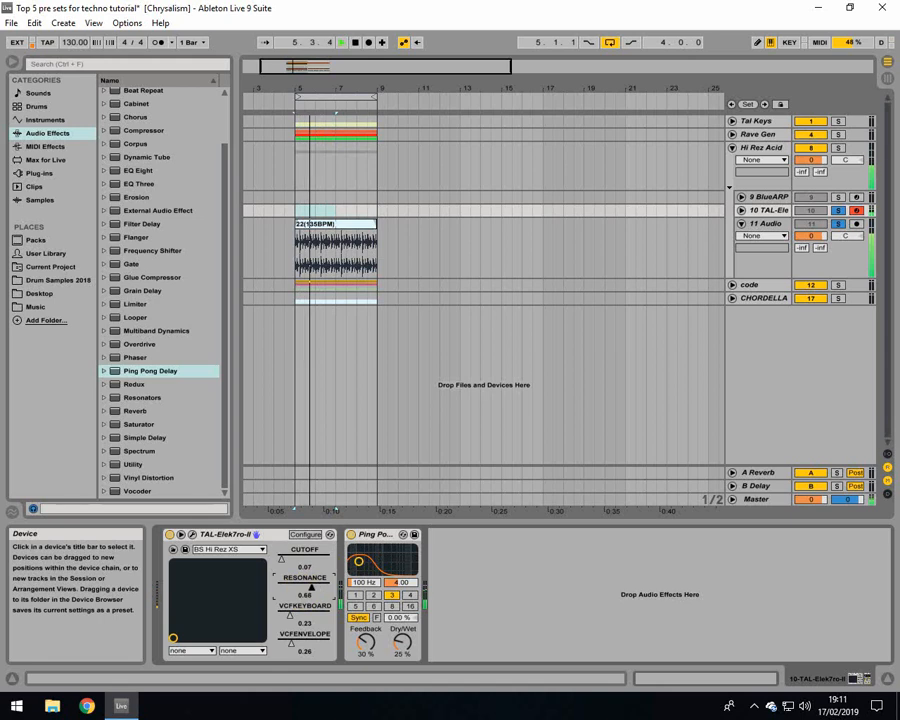
# Step: Audition BlueARP's Arp 3k SSaw 06 Illusion program, and load Arp 2k SuperSaw 12 on track 9
pyautogui.click(768, 197)
pyautogui.click(203, 553)
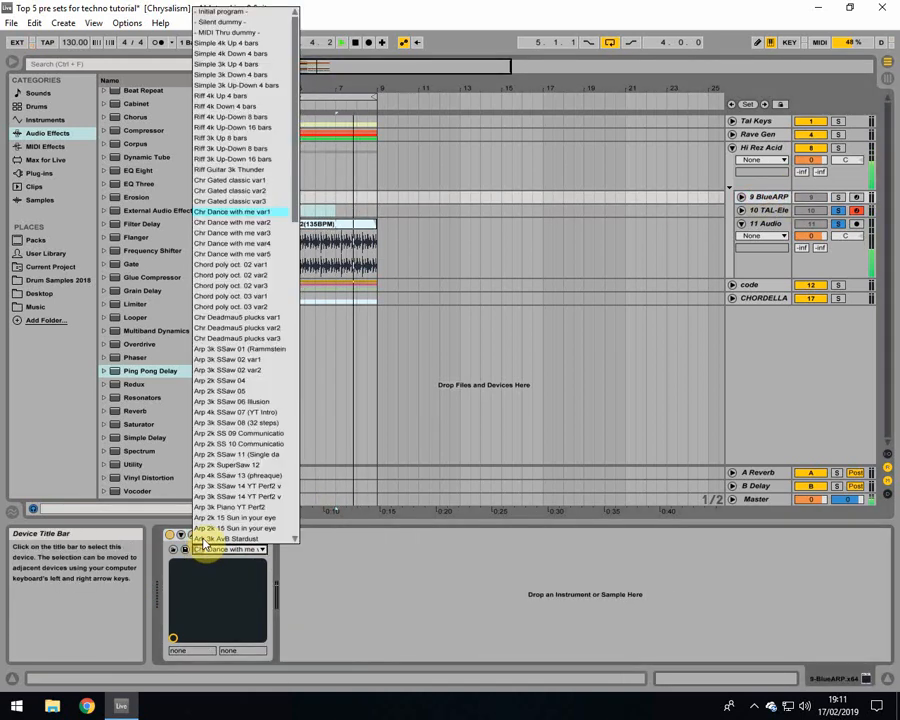
pyautogui.click(214, 403)
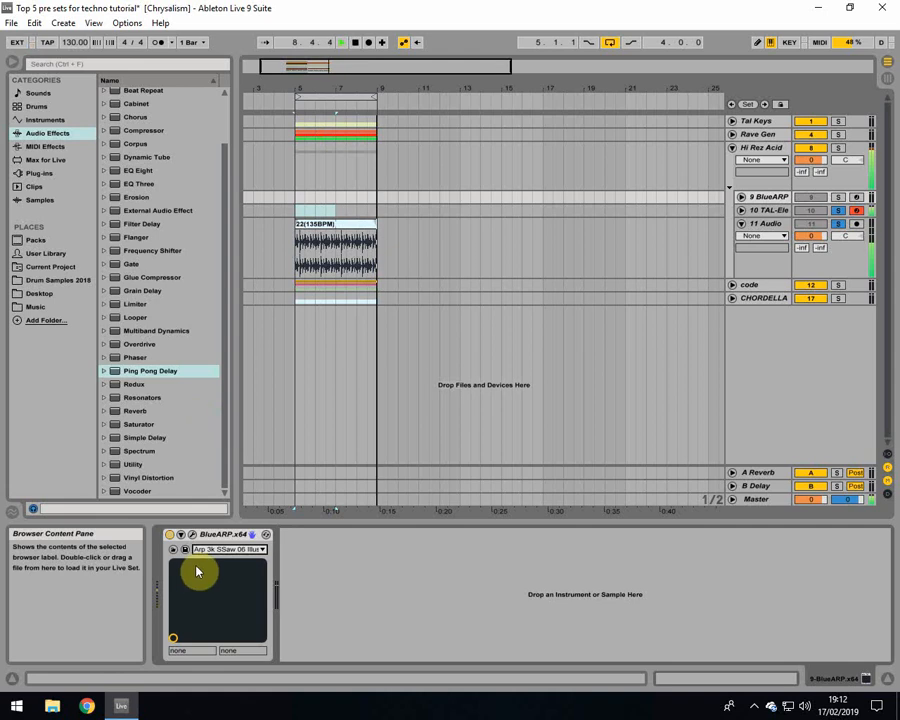
pyautogui.click(229, 551)
pyautogui.click(229, 466)
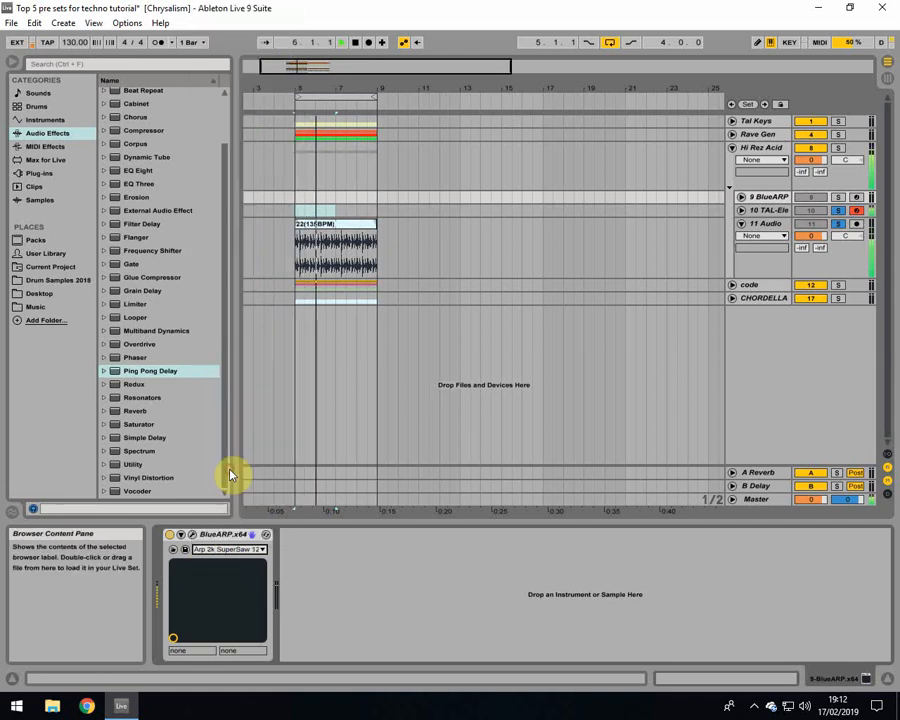
# Step: Tweak TAL-Elek7ro-II's filter during playback, ending at cutoff 0.12, resonance 0.86, VCFKEYBOARD 0.10 and VCFENVELOPE 0.27
pyautogui.click(353, 218)
pyautogui.click(675, 209)
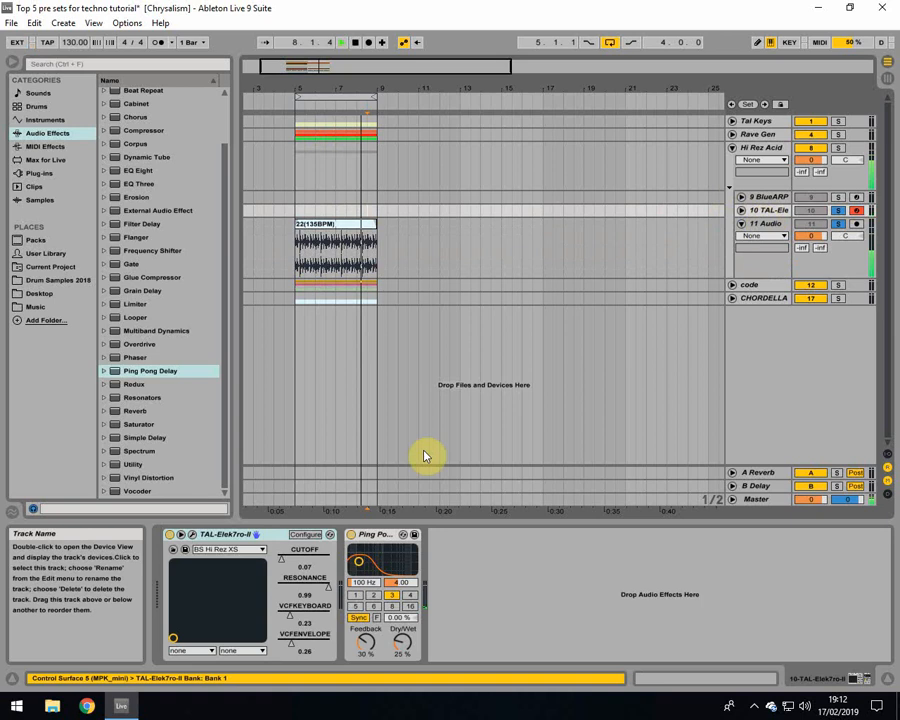
pyautogui.moveTo(284, 560); pyautogui.dragTo(282, 560)
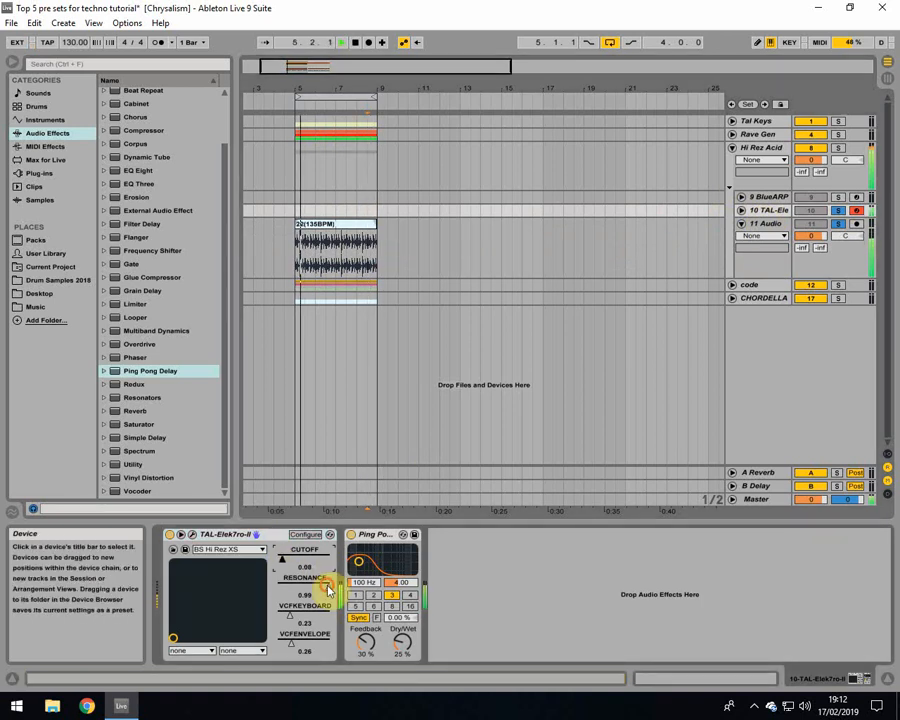
pyautogui.moveTo(328, 588); pyautogui.dragTo(292, 643)
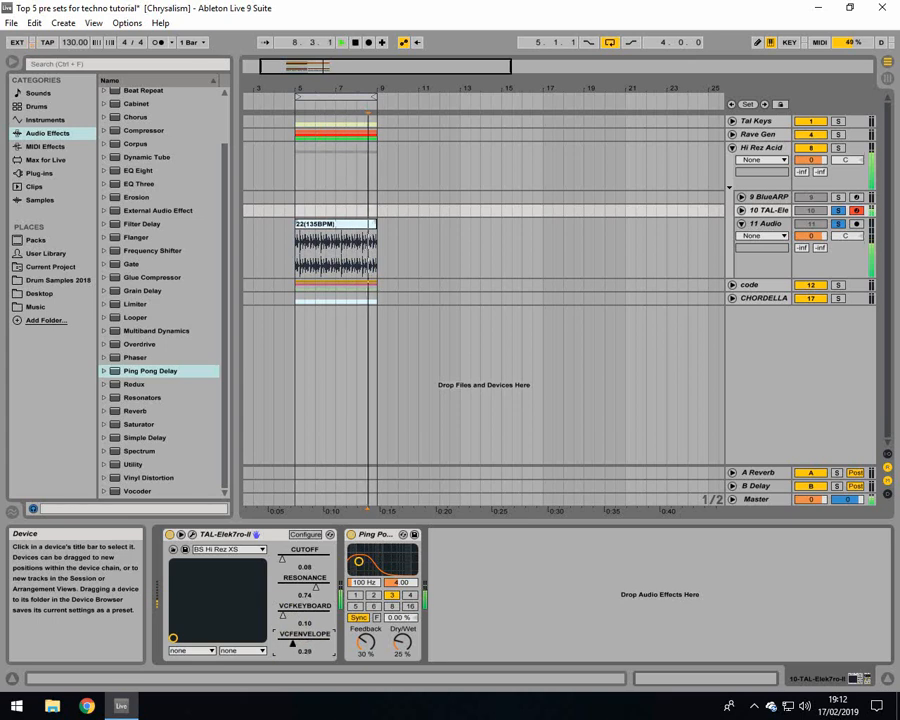
pyautogui.moveTo(282, 561)
pyautogui.mouseDown()
pyautogui.moveTo(289, 587)
pyautogui.moveTo(300, 587)
pyautogui.moveTo(284, 560)
pyautogui.mouseUp()
# Step: Set the Ping Pong Delay's bandpass filter to 1.16 kHz and 2.82, lower TAL-Elek7ro-II's cutoff to 0.01 and stop playback
pyautogui.moveTo(359, 562); pyautogui.dragTo(385, 565)
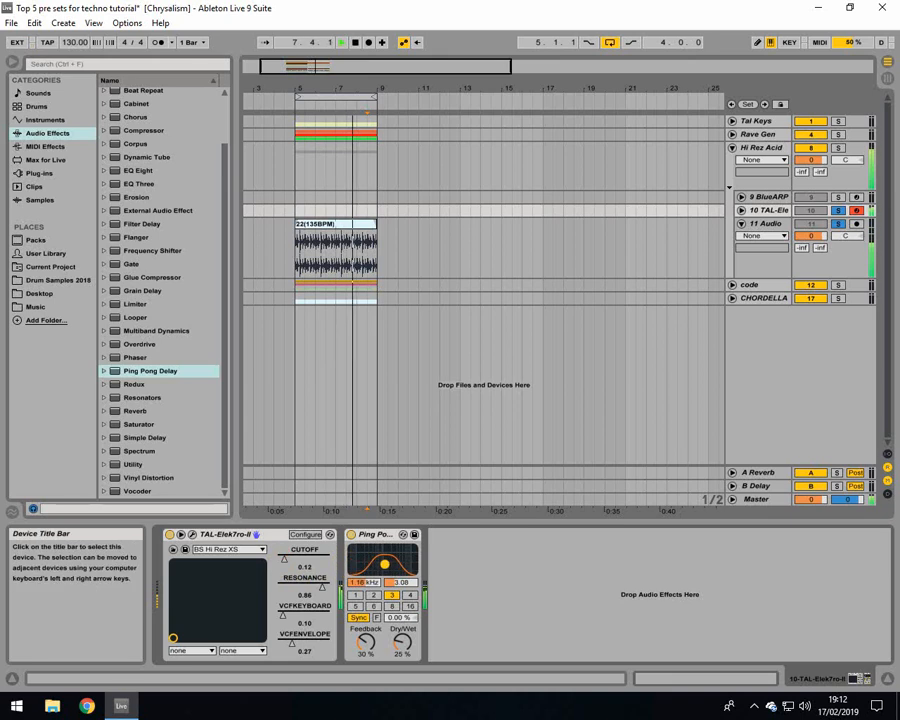
pyautogui.moveTo(284, 560); pyautogui.dragTo(279, 560)
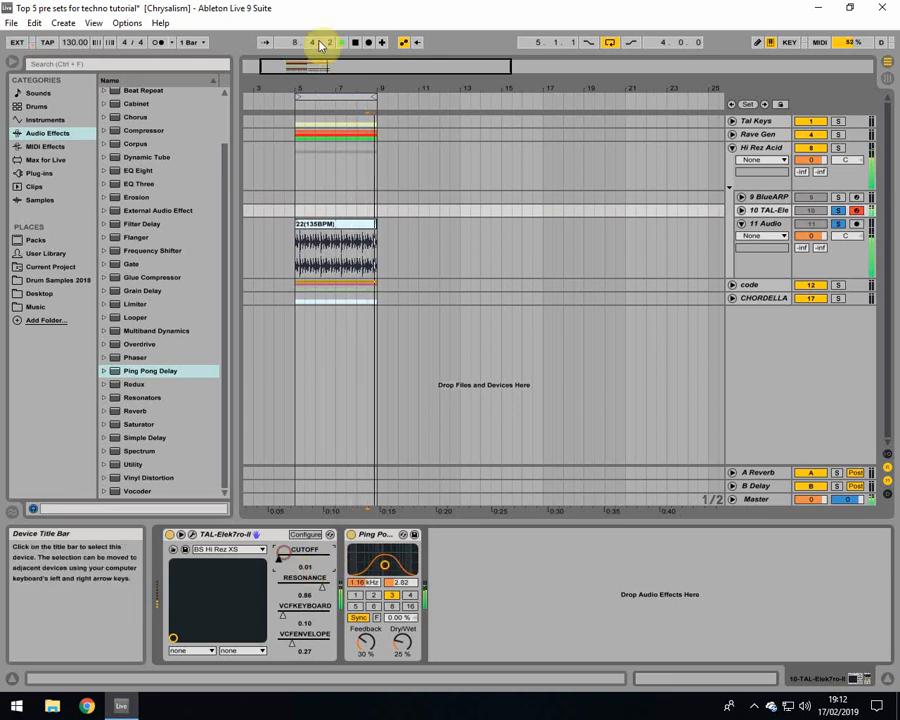
pyautogui.click(358, 43)
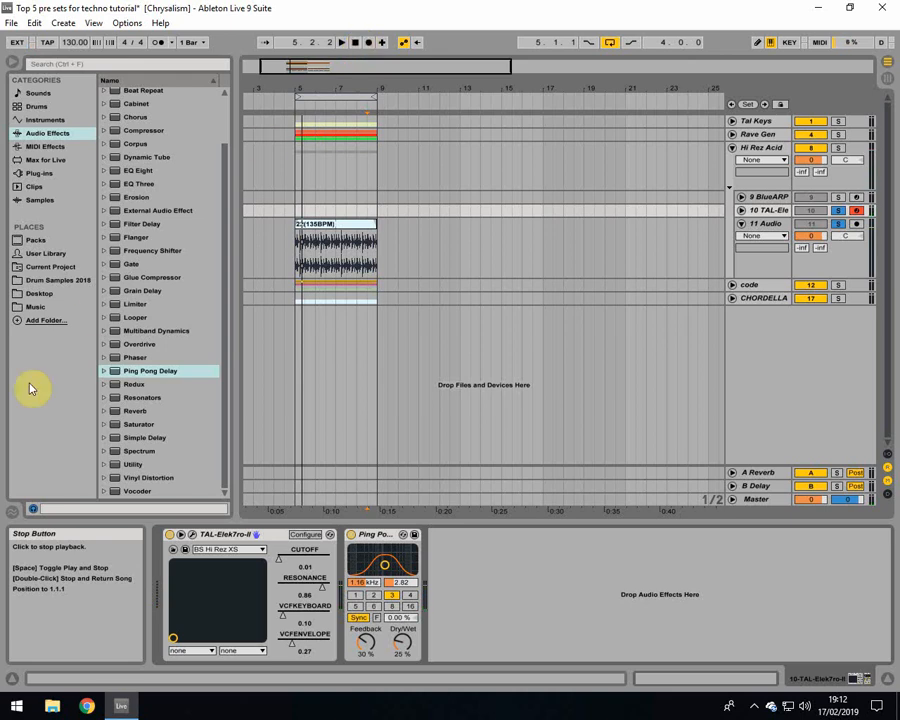
# Step: Review the BlueARP device on track 9 and the TAL-Elek7ro-II plug-in window on track 10
pyautogui.click(771, 197)
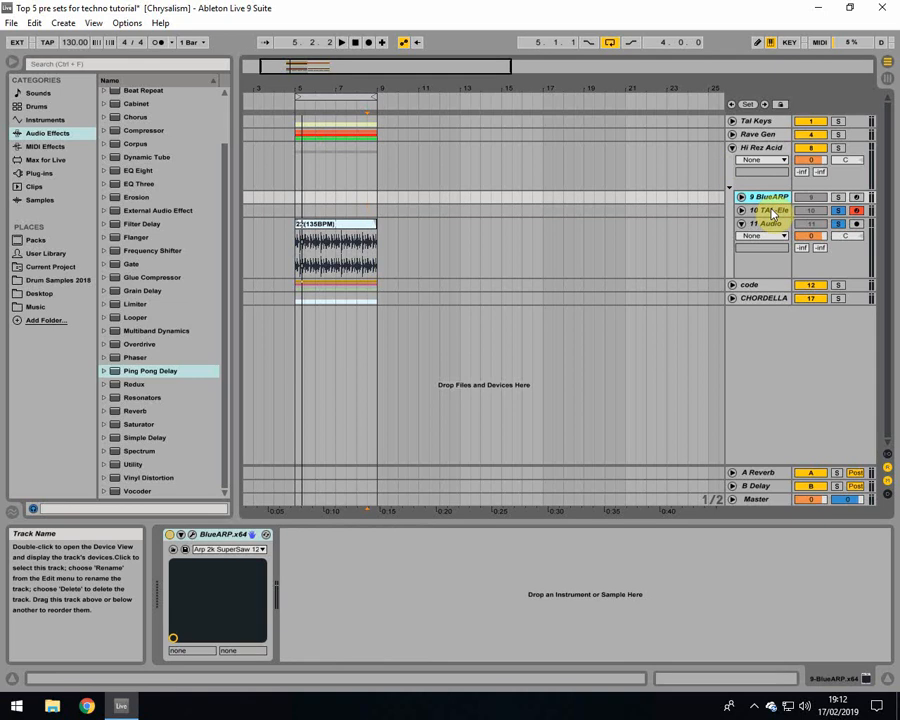
pyautogui.click(772, 211)
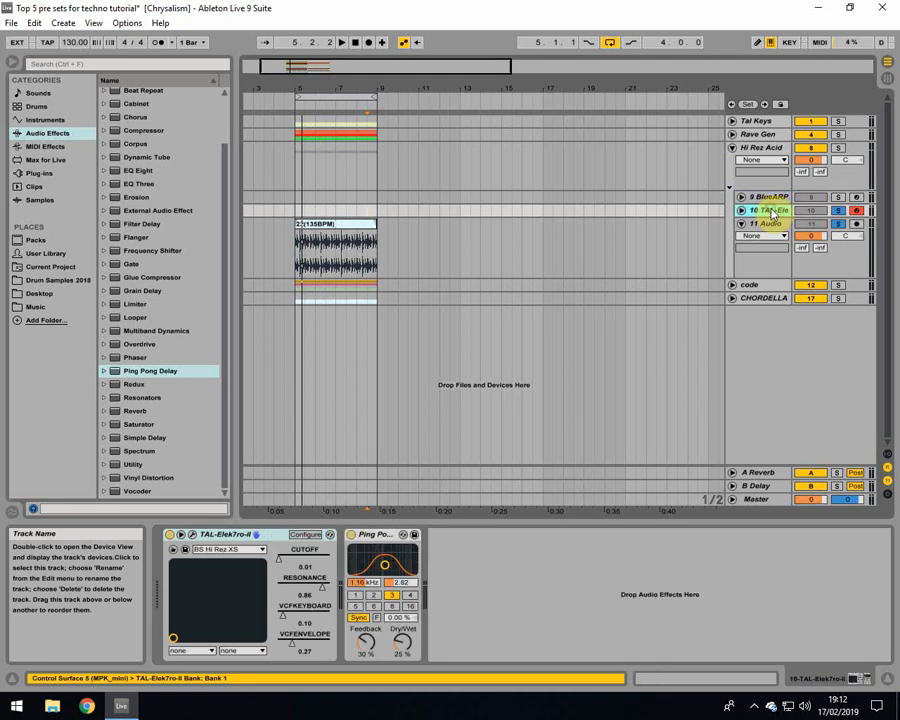
pyautogui.click(193, 534)
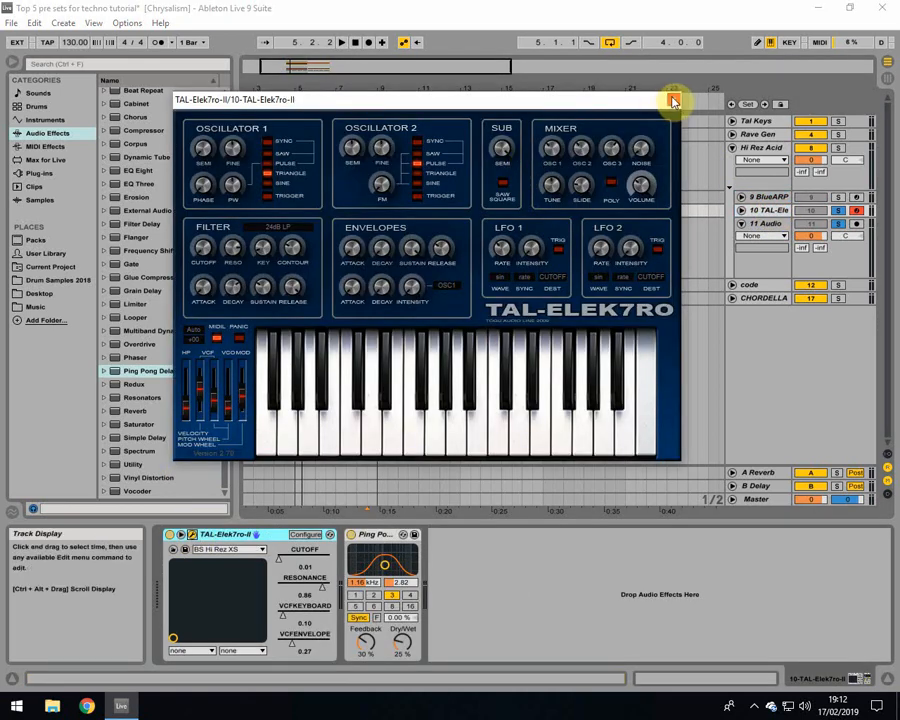
pyautogui.click(674, 101)
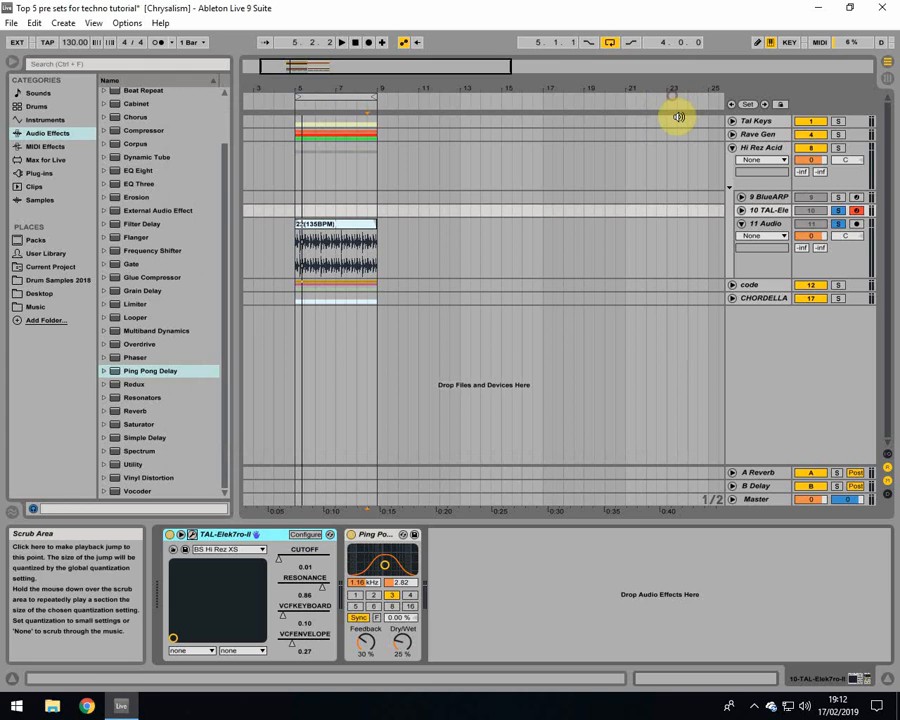
# Step: Fold the Hi Rez Acid group, unfold the code group and view the MauSynth10 plug-in window on track 13
pyautogui.click(741, 147)
pyautogui.click(734, 162)
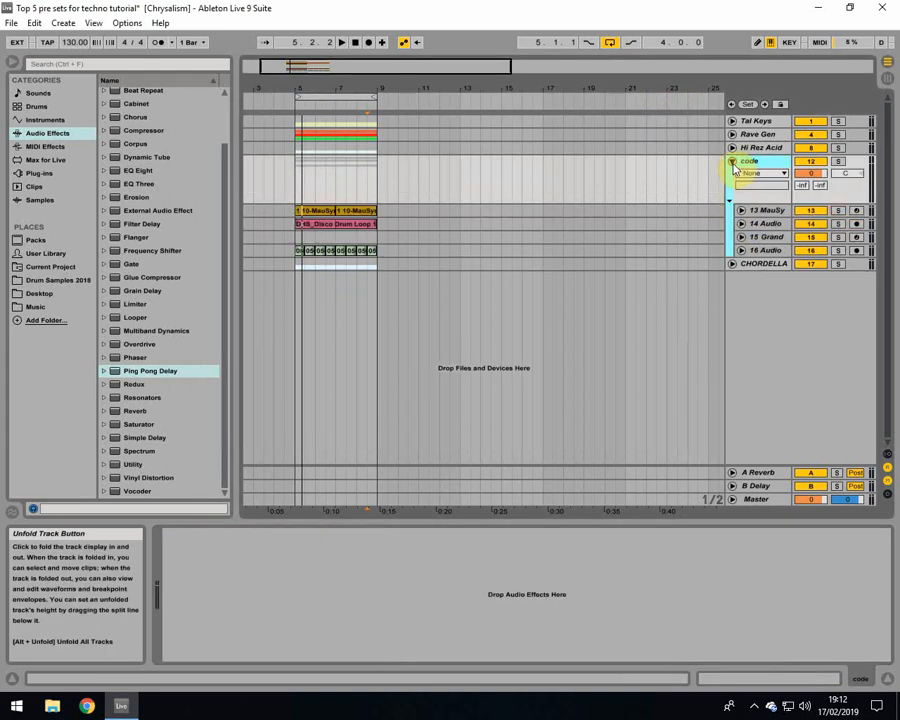
pyautogui.click(766, 213)
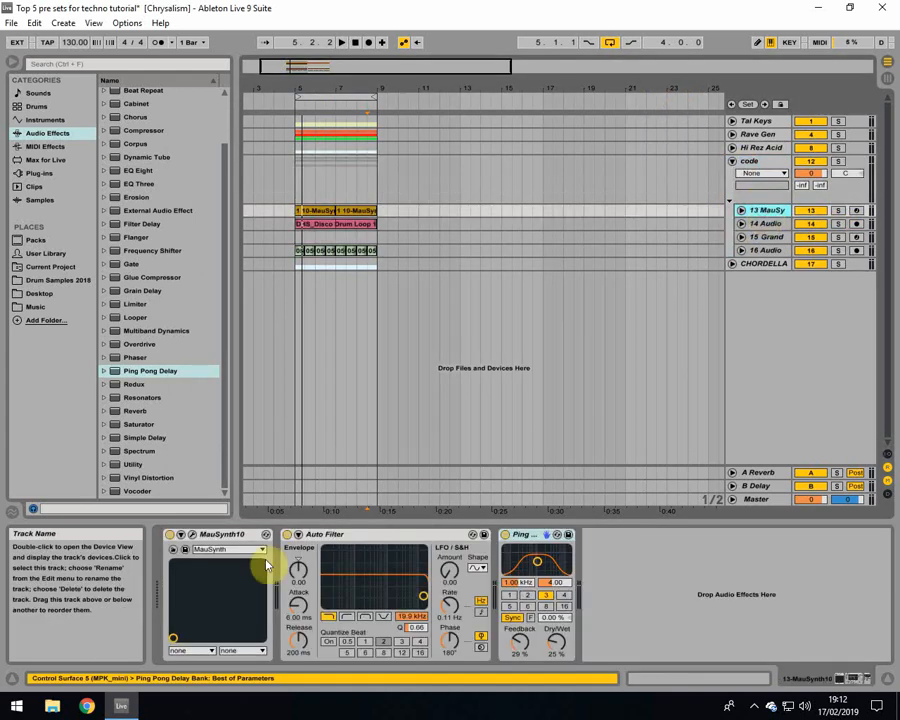
pyautogui.click(197, 541)
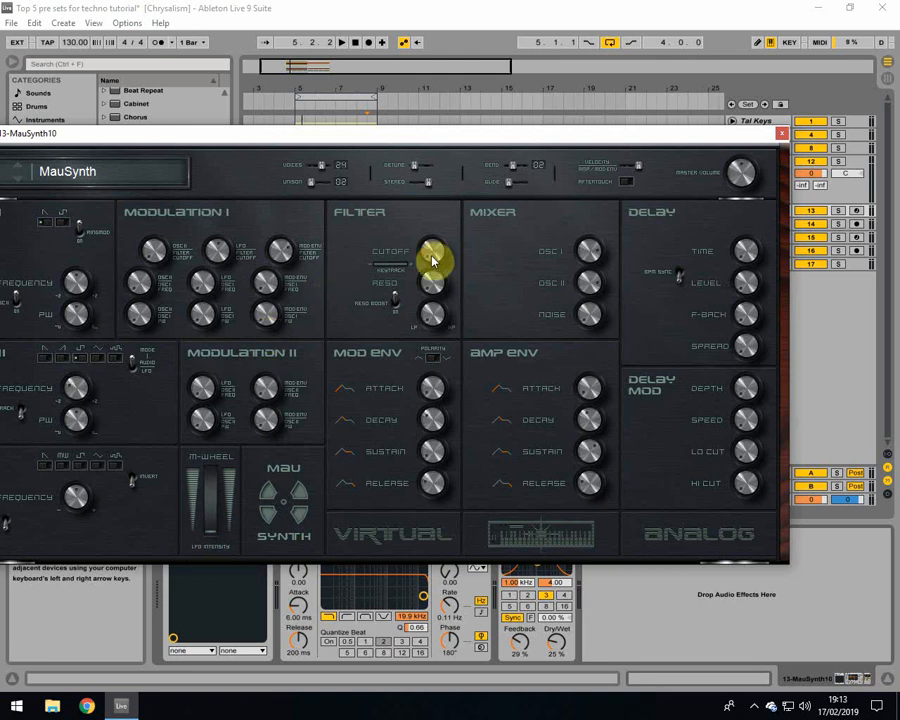
pyautogui.click(780, 134)
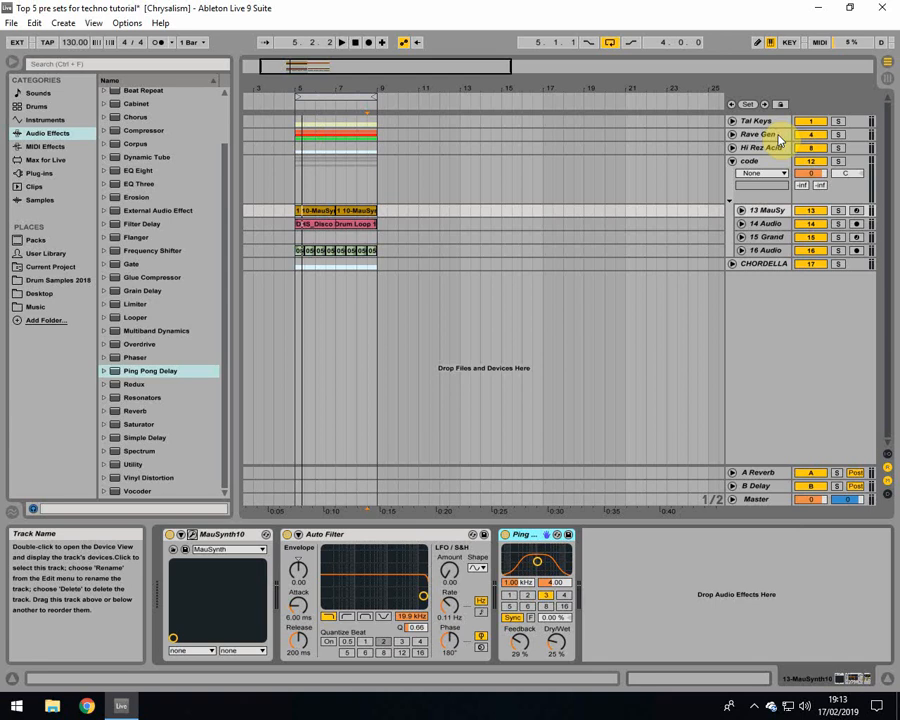
# Step: Arm and solo the MauSynth10 track, and lower its Auto Filter cutoff to 1.61 kHz
pyautogui.click(857, 211)
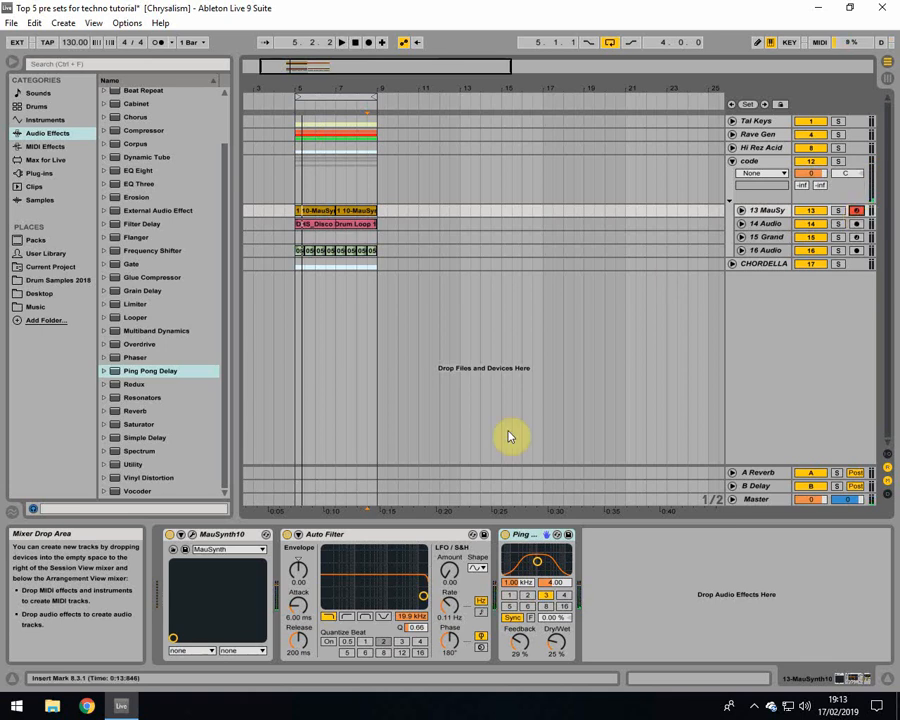
pyautogui.moveTo(421, 605); pyautogui.dragTo(386, 596)
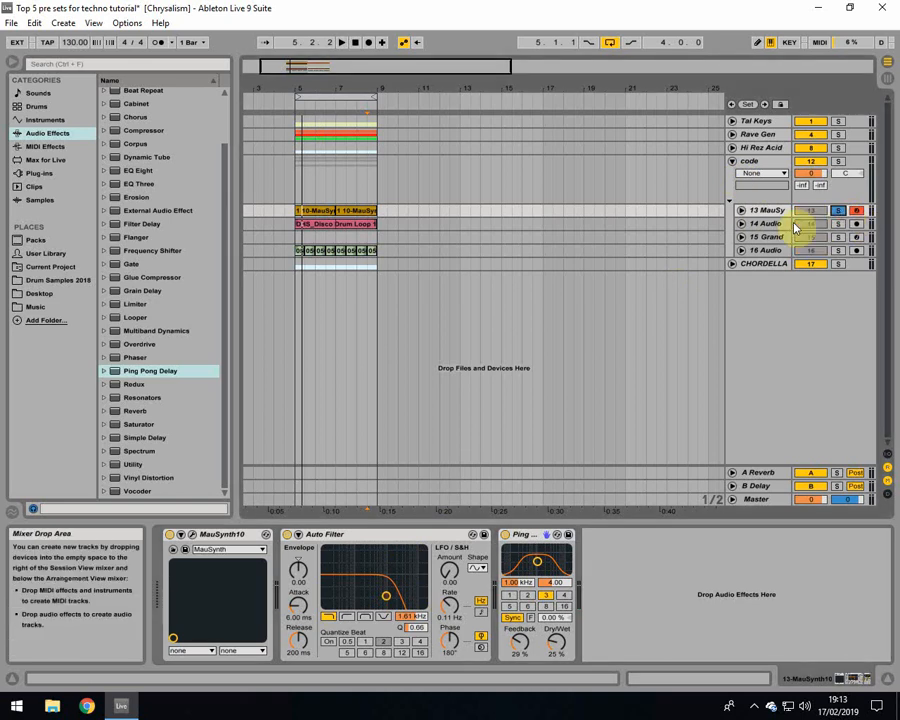
# Step: Reopen the MauSynth10 plug-in window, move it clear of the device chain and unfold the device's parameter panel
pyautogui.click(765, 210)
pyautogui.click(191, 535)
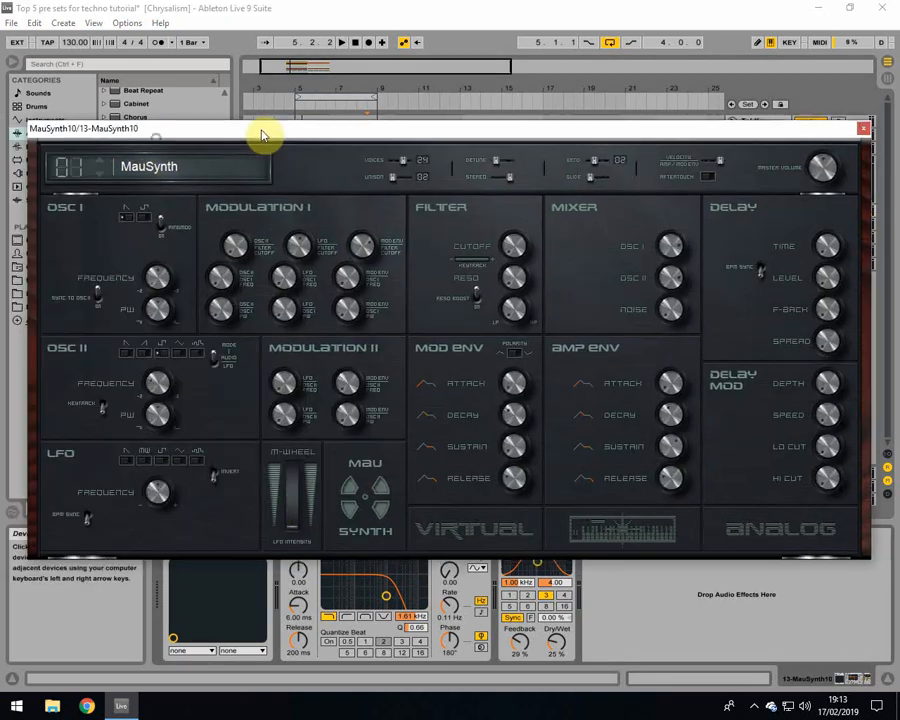
pyautogui.moveTo(262, 136); pyautogui.dragTo(296, 124)
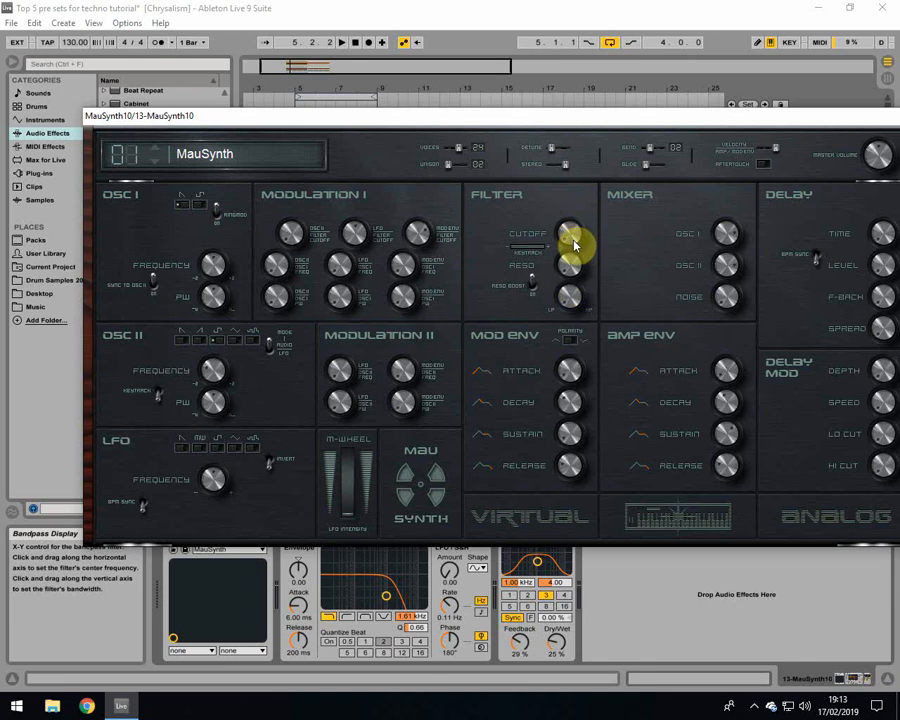
pyautogui.moveTo(682, 120); pyautogui.dragTo(608, 19)
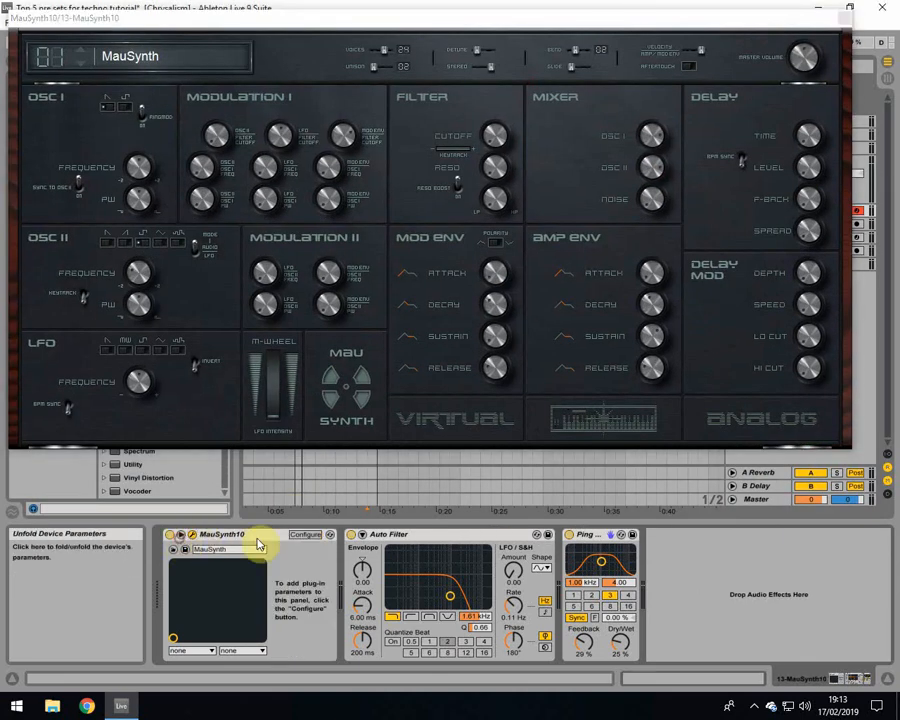
# Step: Add the filter's Cutoff parameter to the MauSynth10 device panel, closing the plug-in window and leaving configure mode
pyautogui.click(303, 534)
pyautogui.click(497, 138)
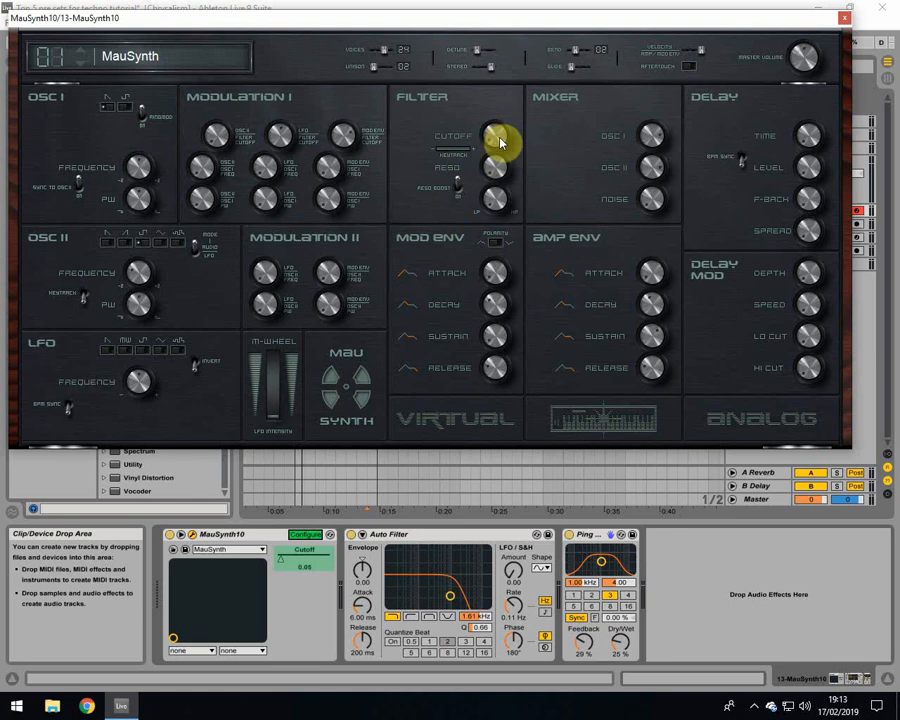
pyautogui.click(843, 17)
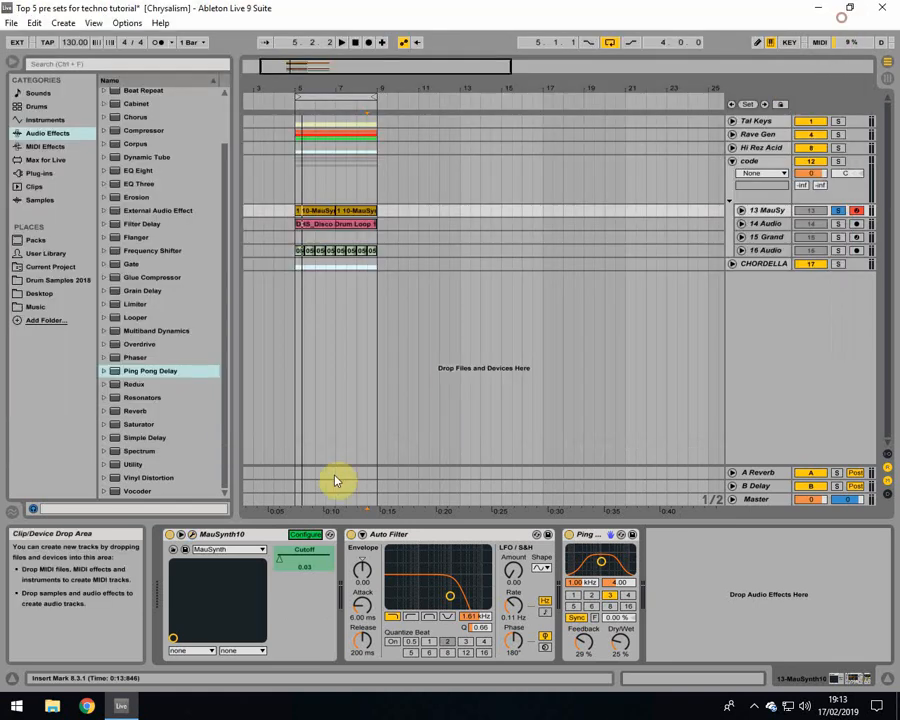
pyautogui.click(301, 536)
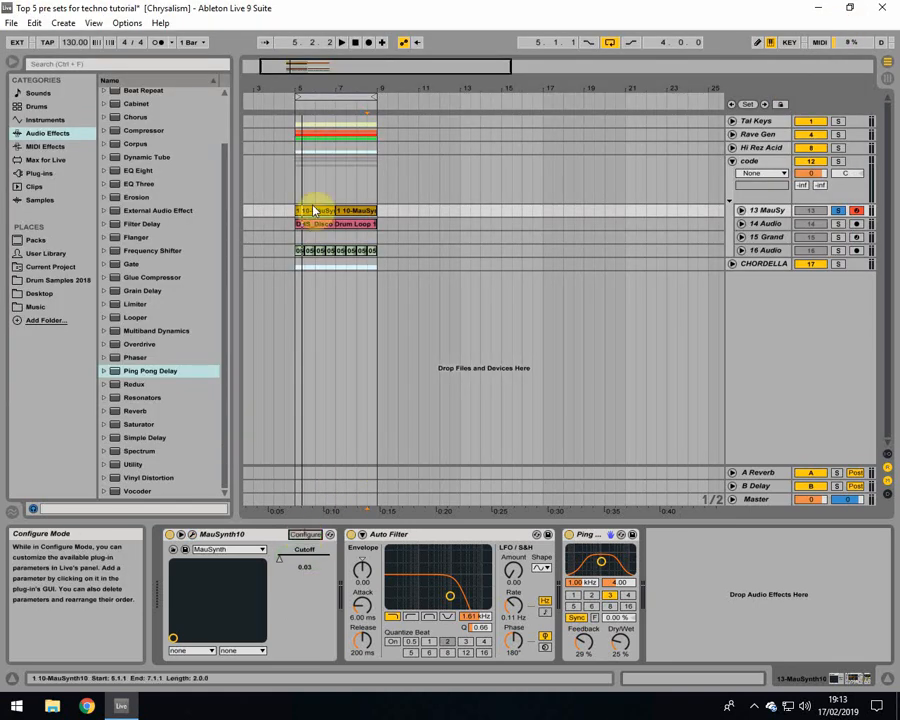
# Step: Audition MauSynth10 with drum loop track 14 also soloed, sweeping the synth's Cutoff and opening the Auto Filter cutoff to 19.9 kHz
pyautogui.keyDown('ctrl'); pyautogui.click(838, 225); pyautogui.keyUp('ctrl')
pyautogui.press('space')
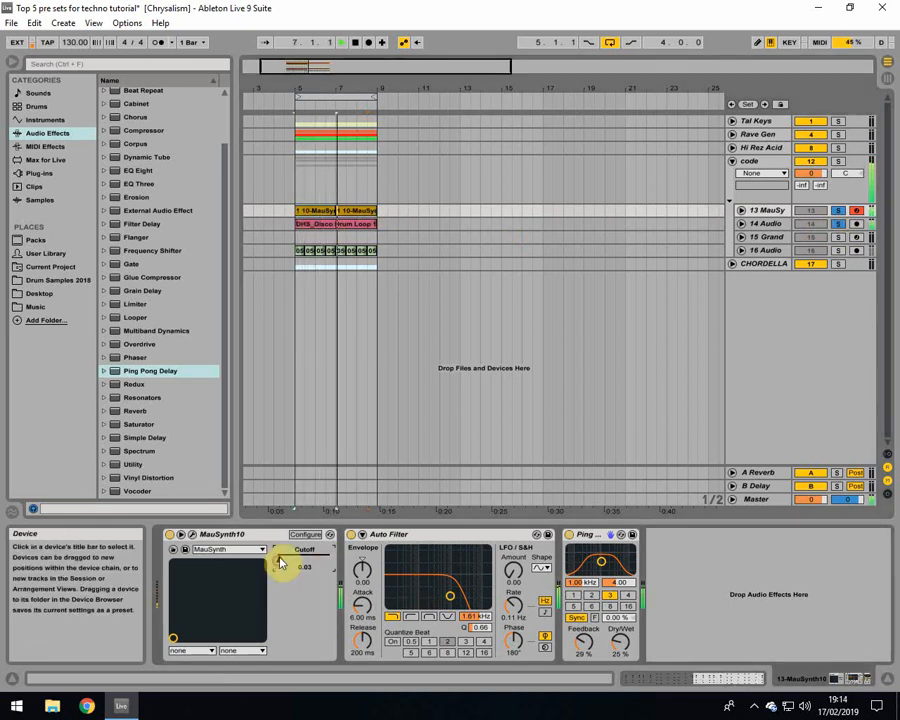
pyautogui.moveTo(280, 562); pyautogui.dragTo(290, 556)
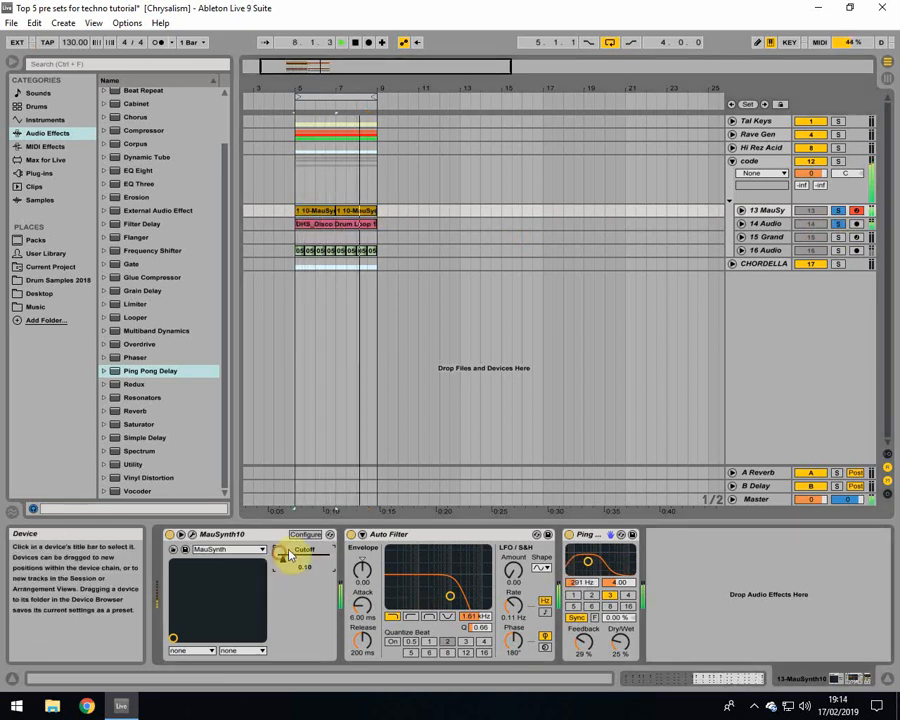
pyautogui.click(272, 535)
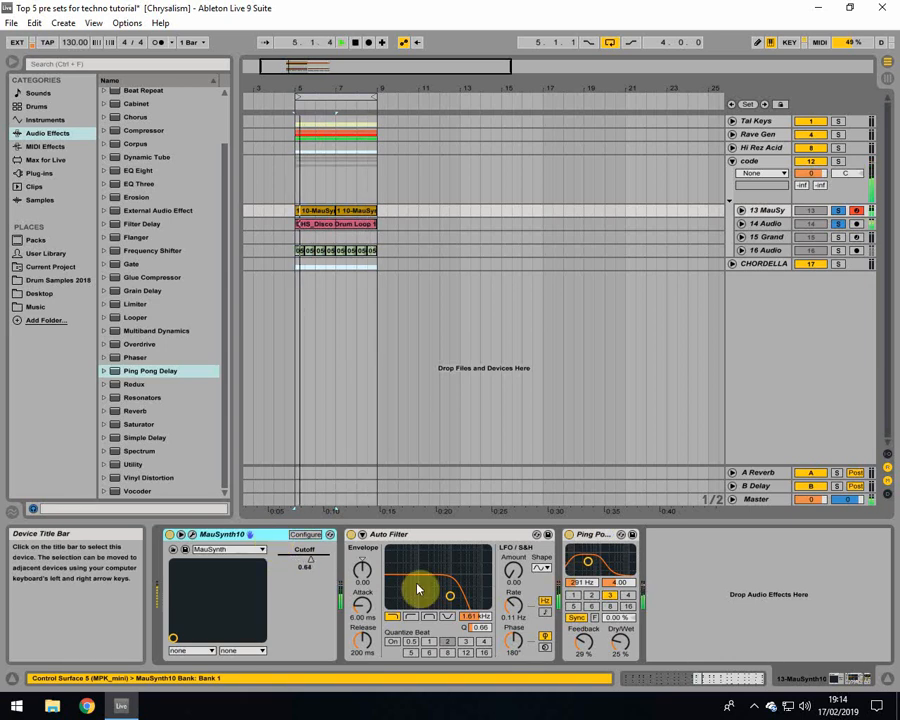
pyautogui.moveTo(451, 597); pyautogui.dragTo(488, 593)
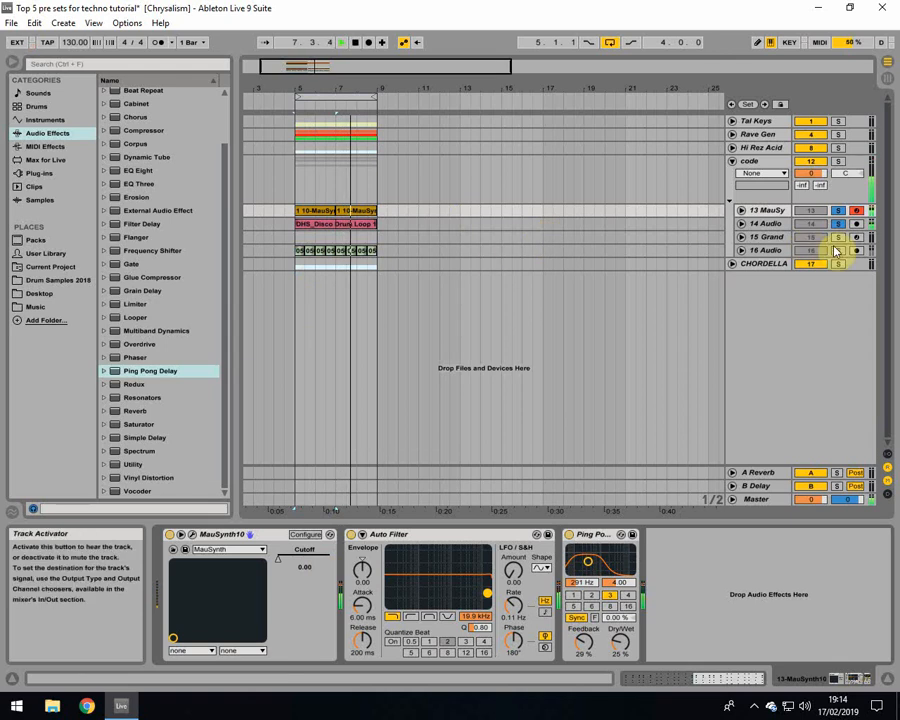
# Step: Arm and solo the Grand Piano on track 15, solo track 16 as well, and audition the code group's loop
pyautogui.click(780, 237)
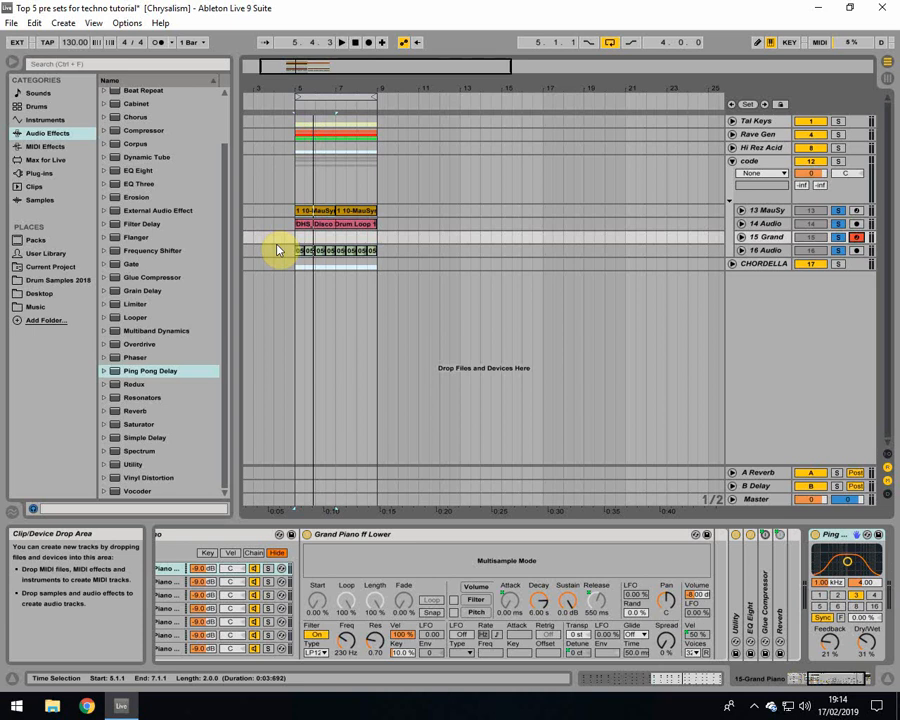
pyautogui.press('space')
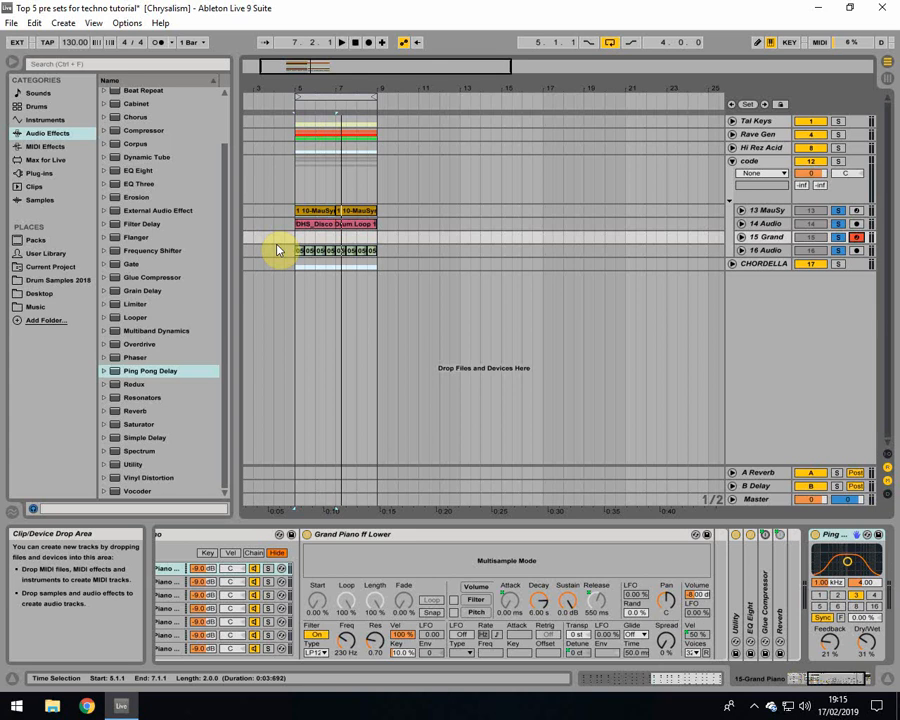
# Step: Select the MauSynth10 device on track 13, rearm its track and clear the solos in the code group
pyautogui.click(767, 211)
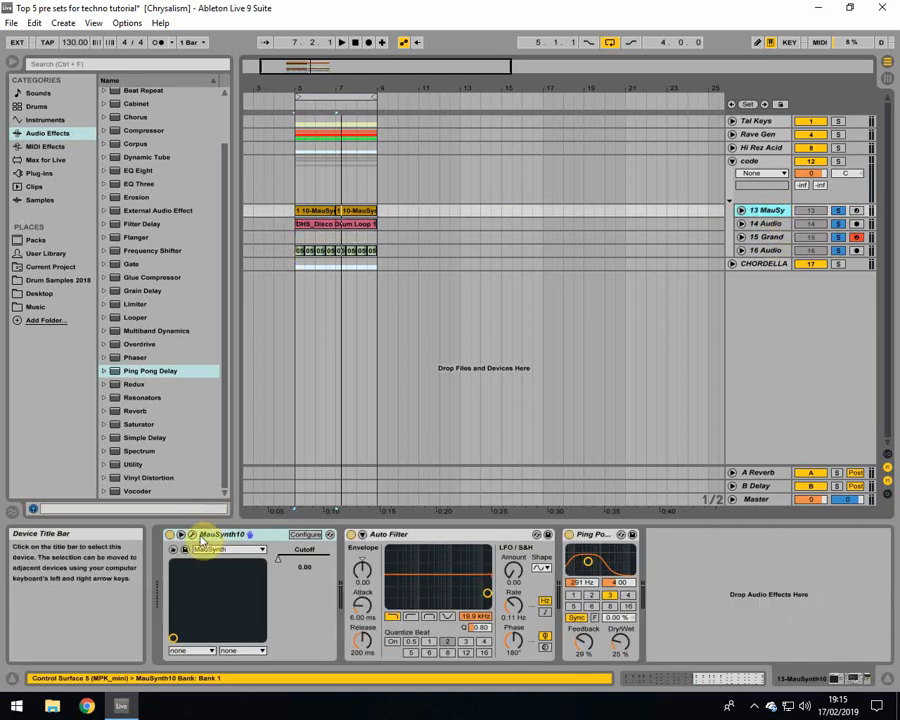
pyautogui.click(224, 536)
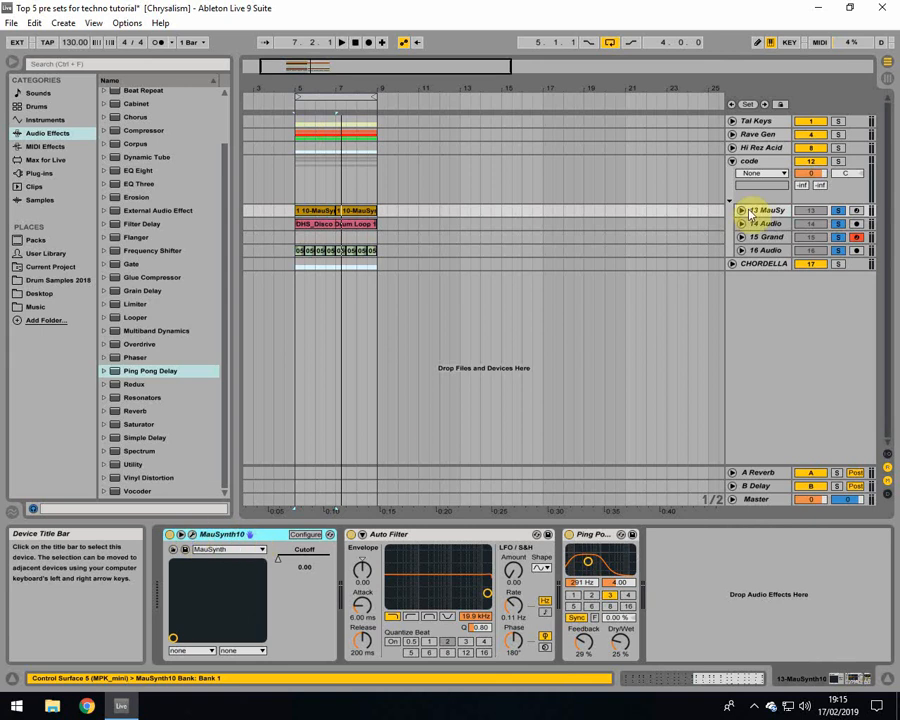
pyautogui.click(855, 211)
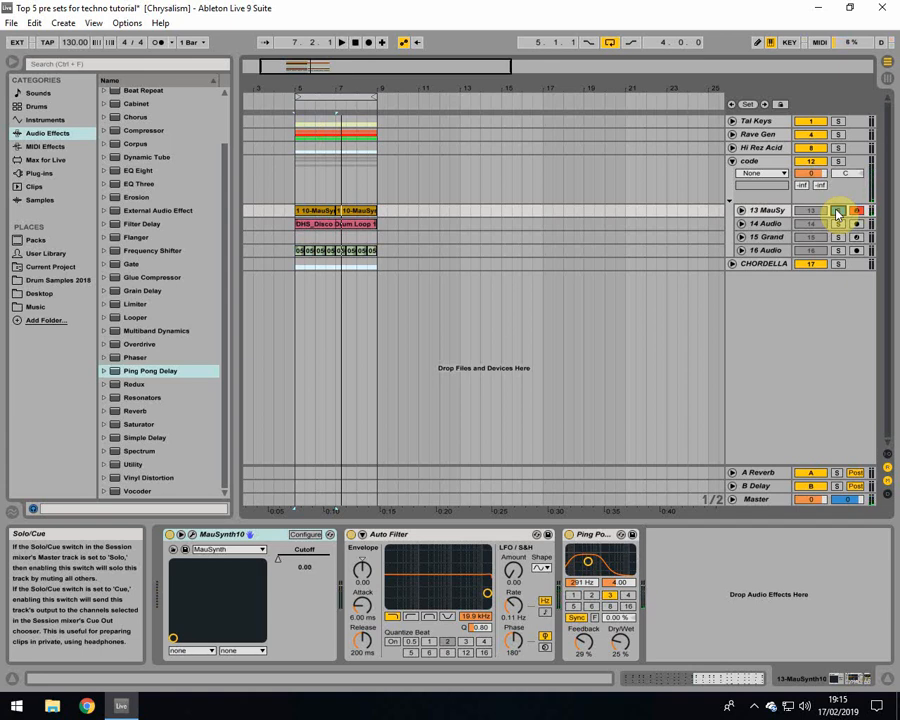
pyautogui.click(837, 212)
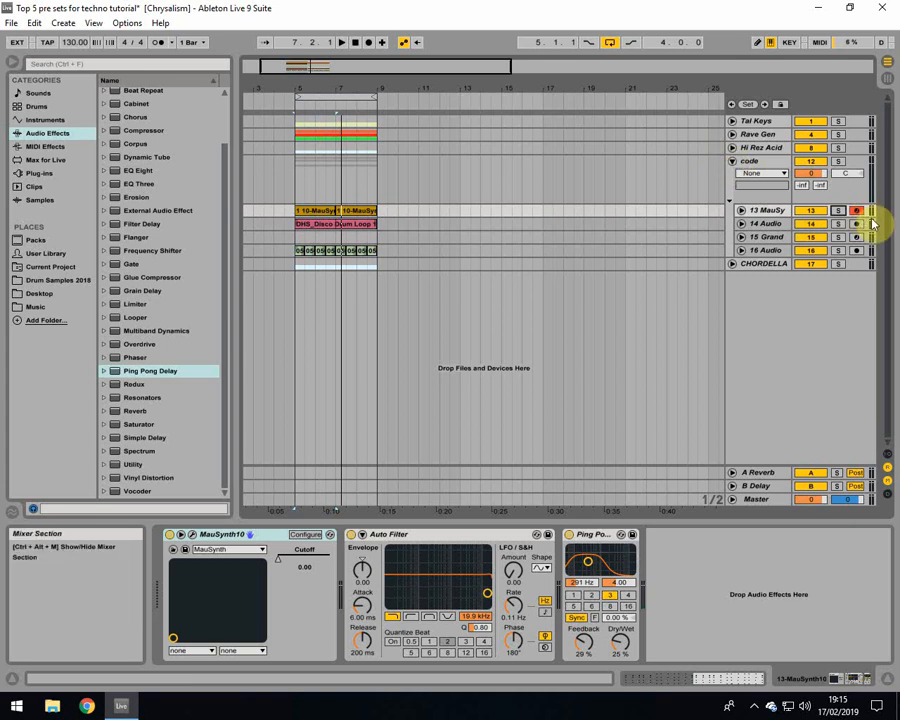
# Step: Fold the code group, unfold the CHORDELLA group and select the TyrellN6 track 18
pyautogui.click(732, 161)
pyautogui.click(752, 176)
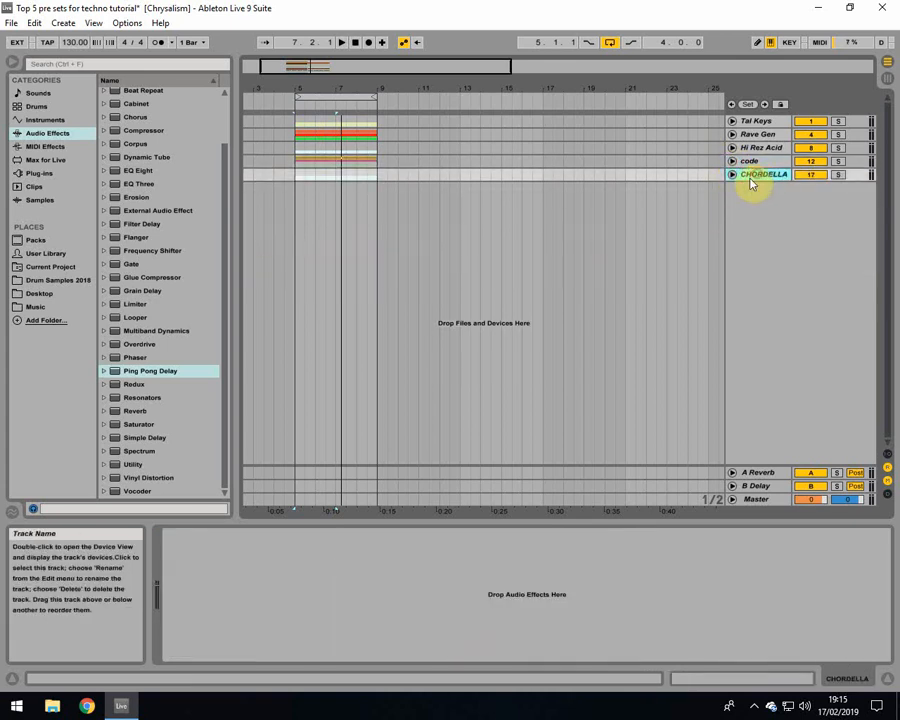
pyautogui.click(733, 175)
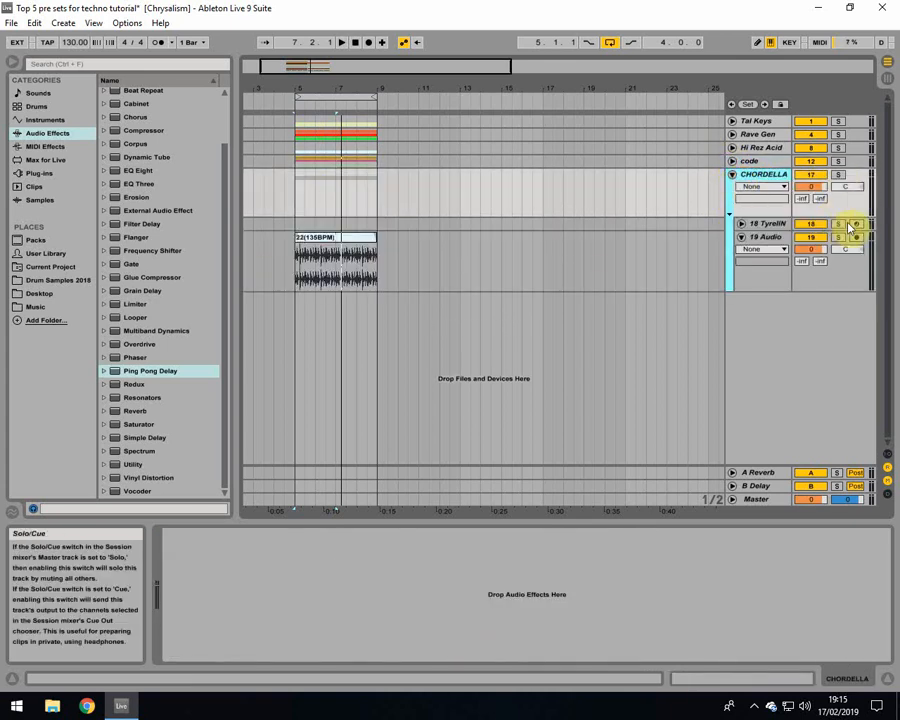
pyautogui.click(776, 224)
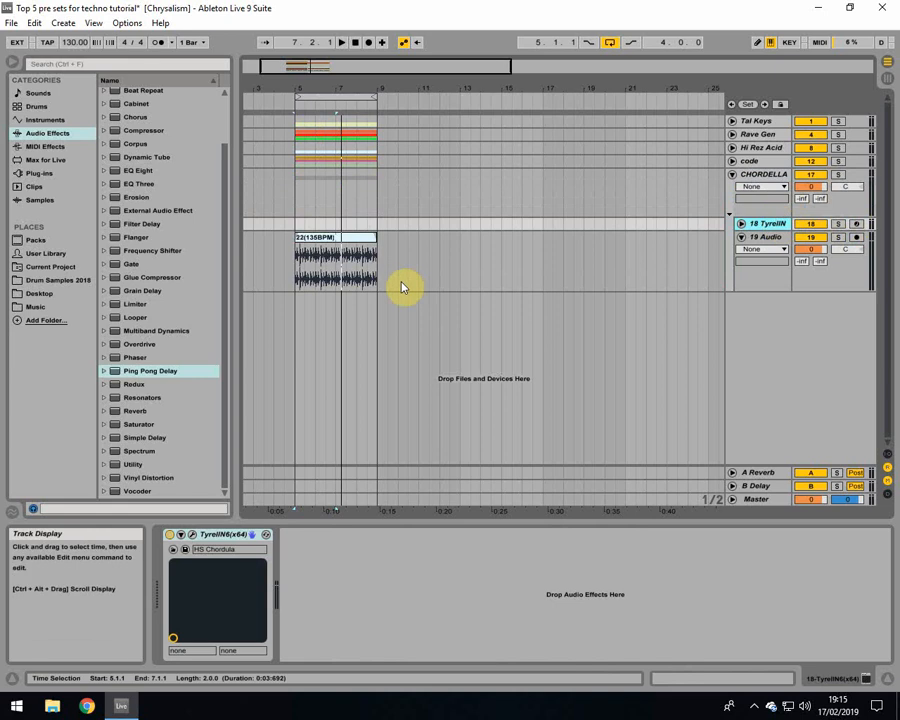
# Step: View the TyrellN6 plug-in window and its preset list with HS Chordula, and close the window again
pyautogui.click(190, 537)
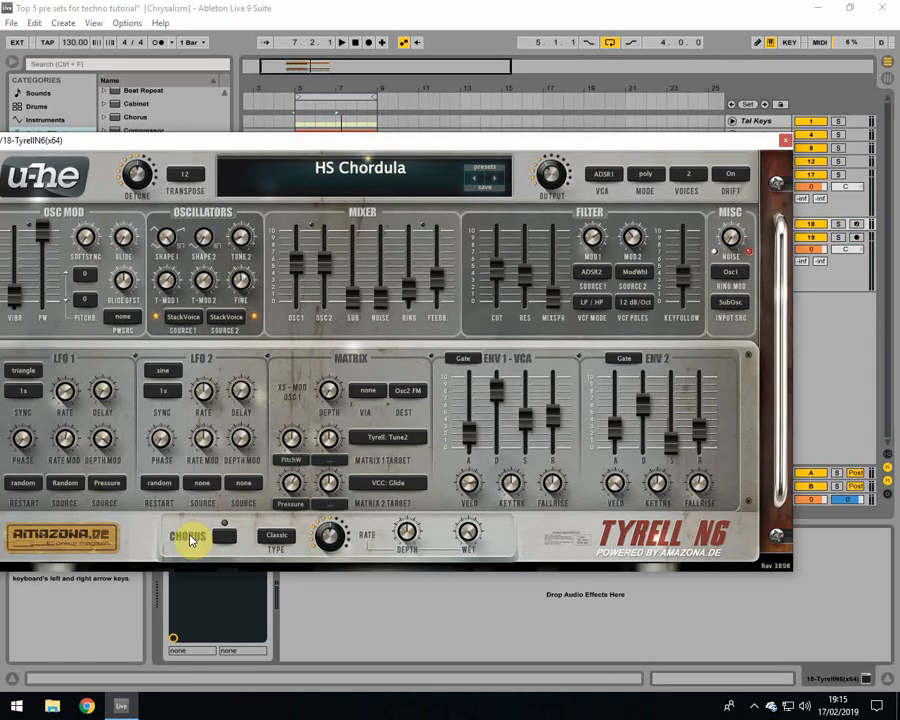
pyautogui.click(484, 170)
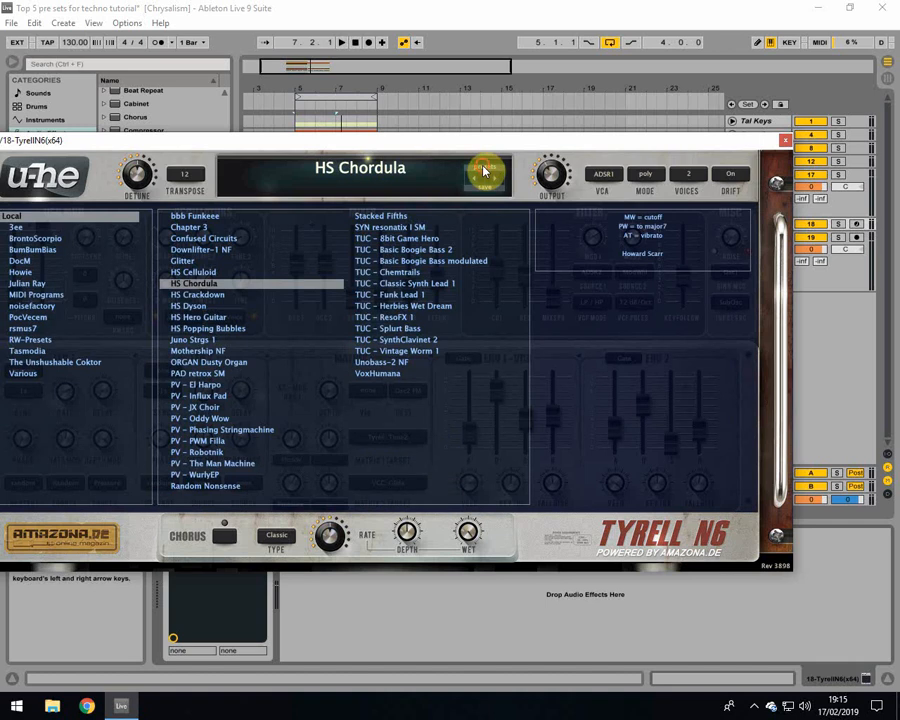
pyautogui.click(484, 170)
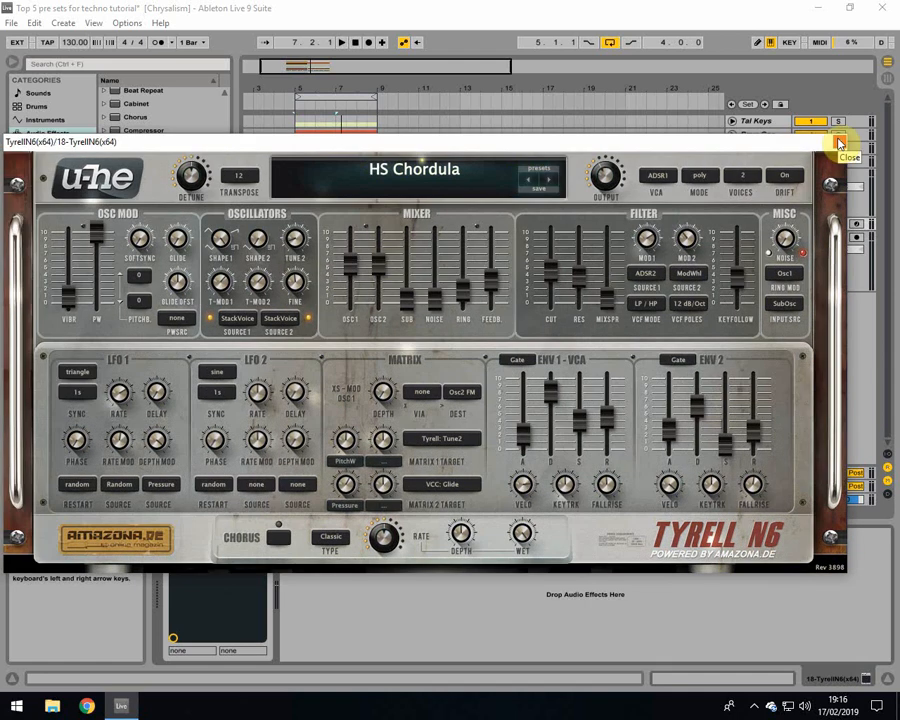
pyautogui.click(838, 142)
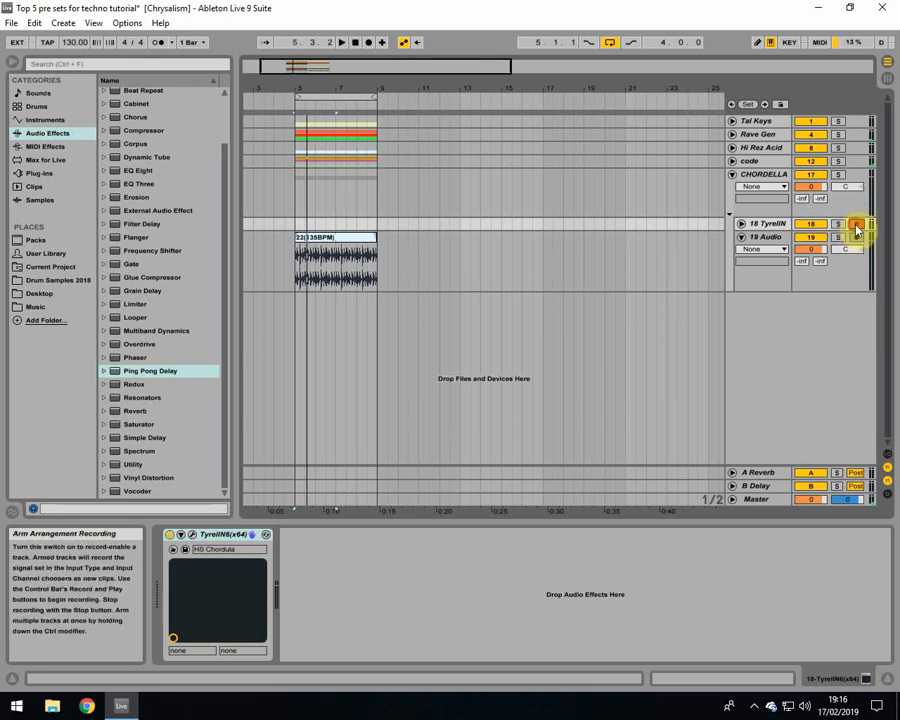
# Step: Arm the TyrellN6 track, solo the CHORDELLA group and audition the HS Chordula preset with the loop playing
pyautogui.click(855, 224)
pyautogui.click(838, 175)
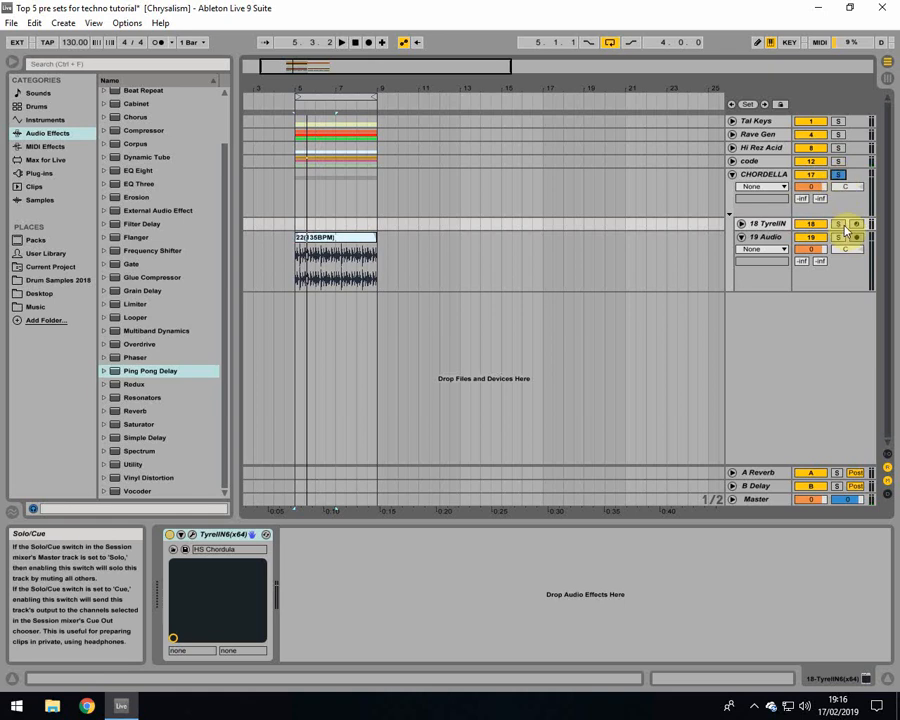
pyautogui.click(855, 225)
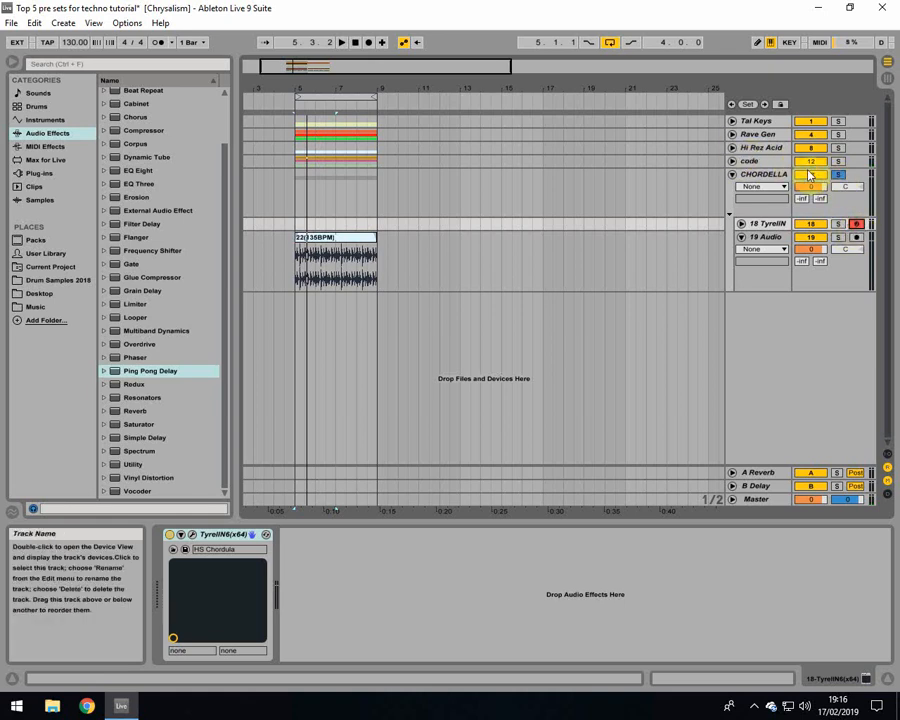
pyautogui.press('space')
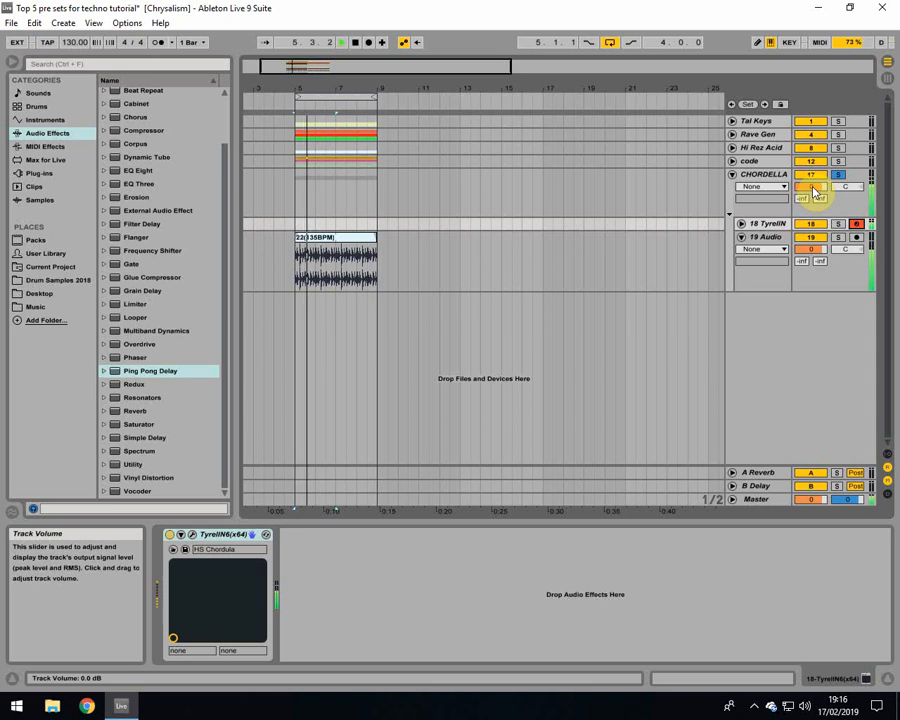
pyautogui.press('space')
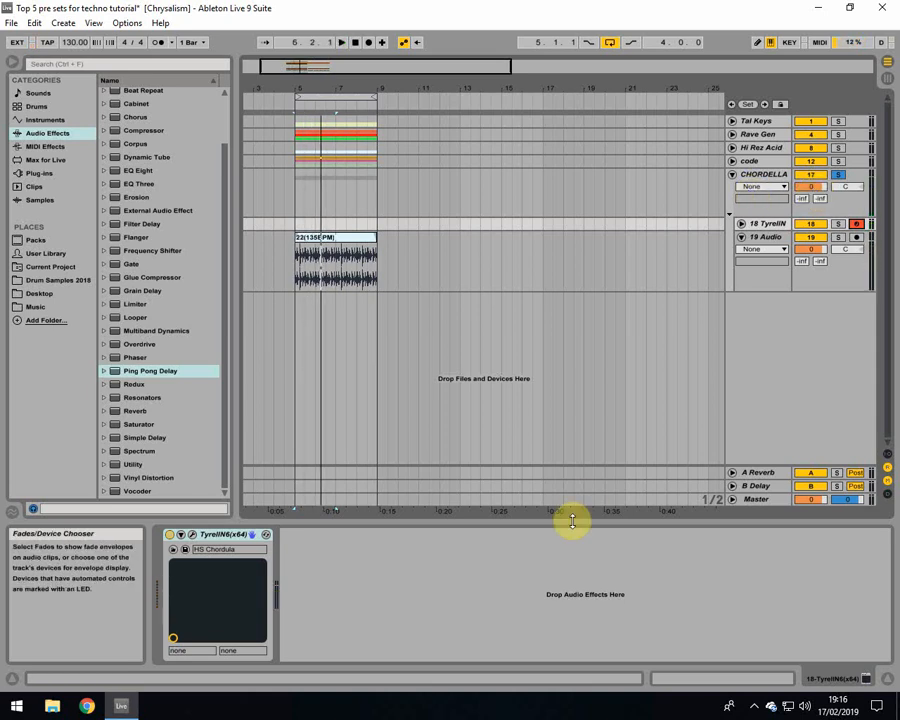
# Step: Reopen the TyrellN6 window, browse the presets, return to HS Chordula and set its filter cutoff to 58.50
pyautogui.click(193, 535)
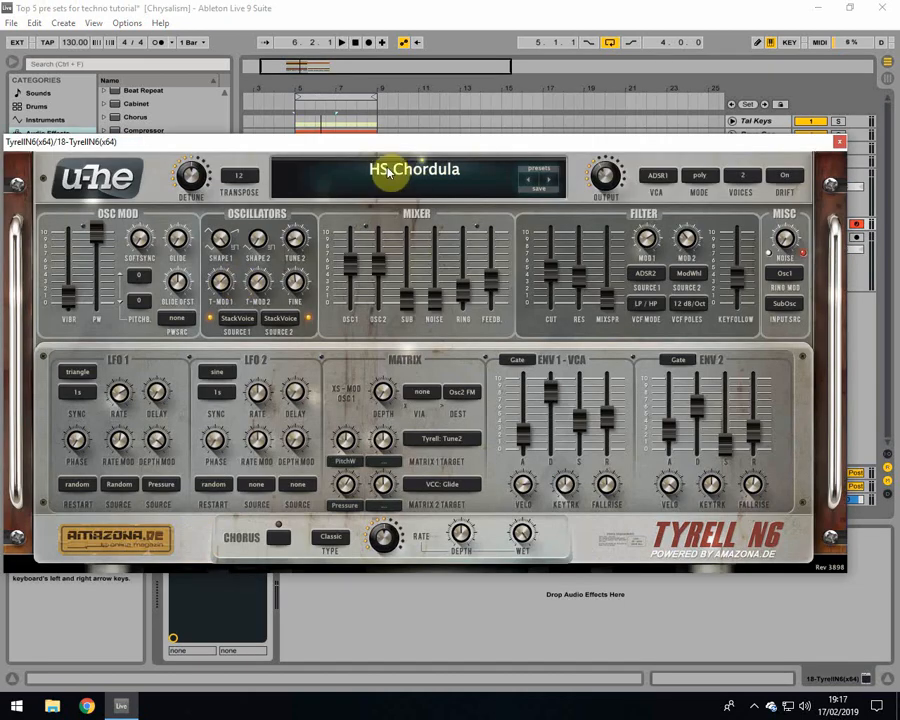
pyautogui.click(548, 172)
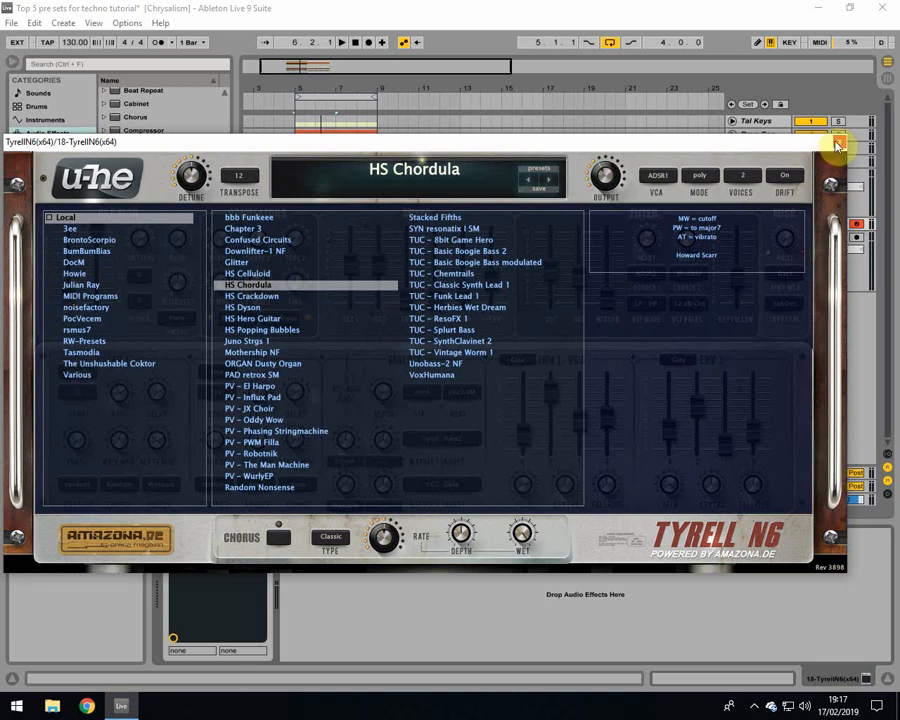
pyautogui.click(529, 179)
pyautogui.click(535, 170)
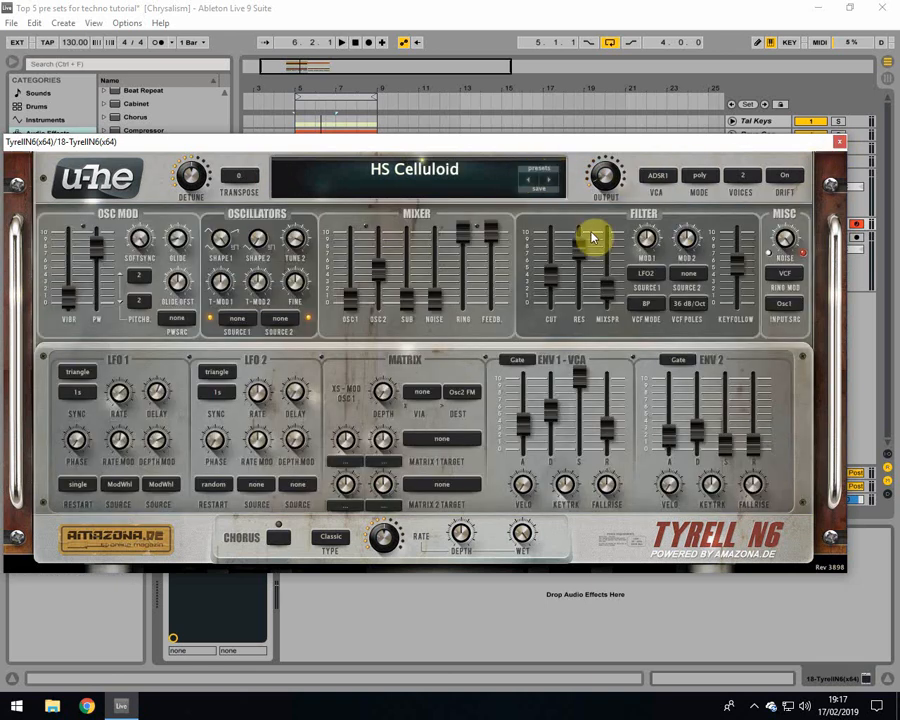
pyautogui.moveTo(557, 269); pyautogui.dragTo(591, 309)
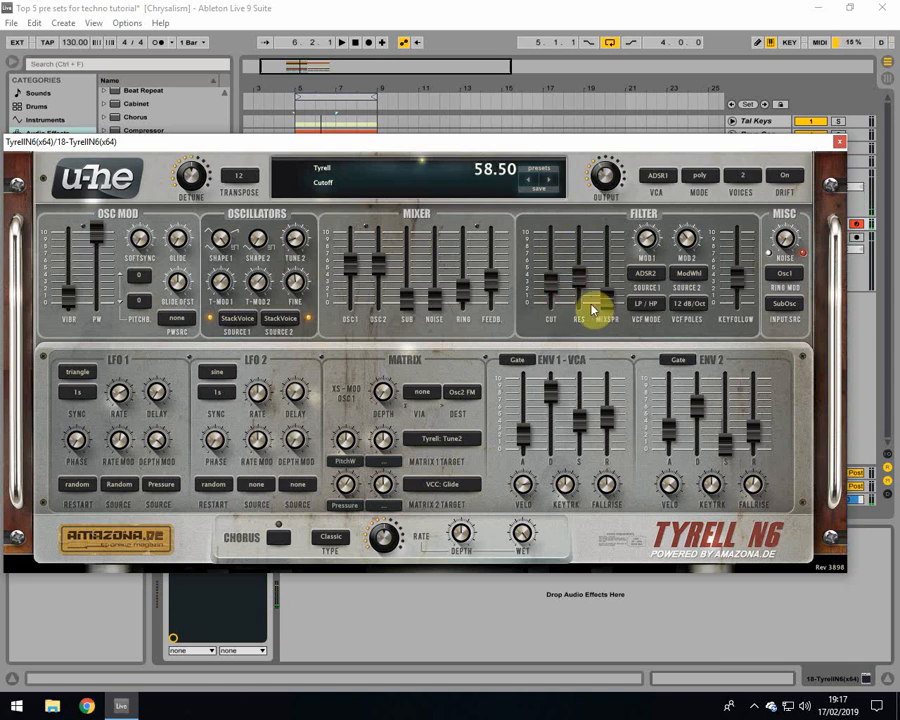
# Step: Close the TyrellN6 plug-in window and fold the CHORDELLA group
pyautogui.click(843, 146)
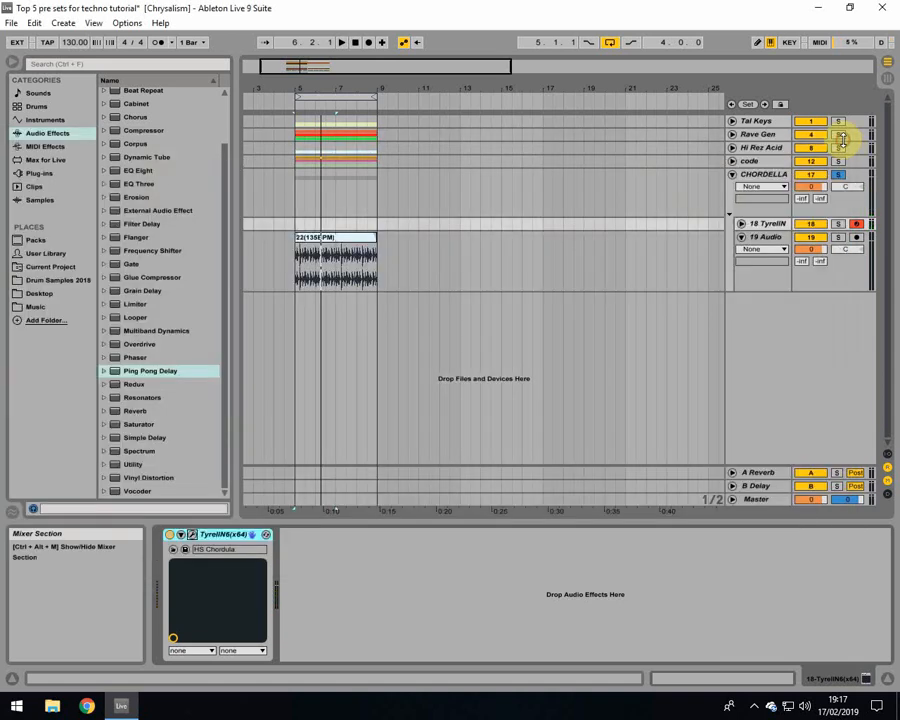
pyautogui.click(766, 238)
pyautogui.click(733, 175)
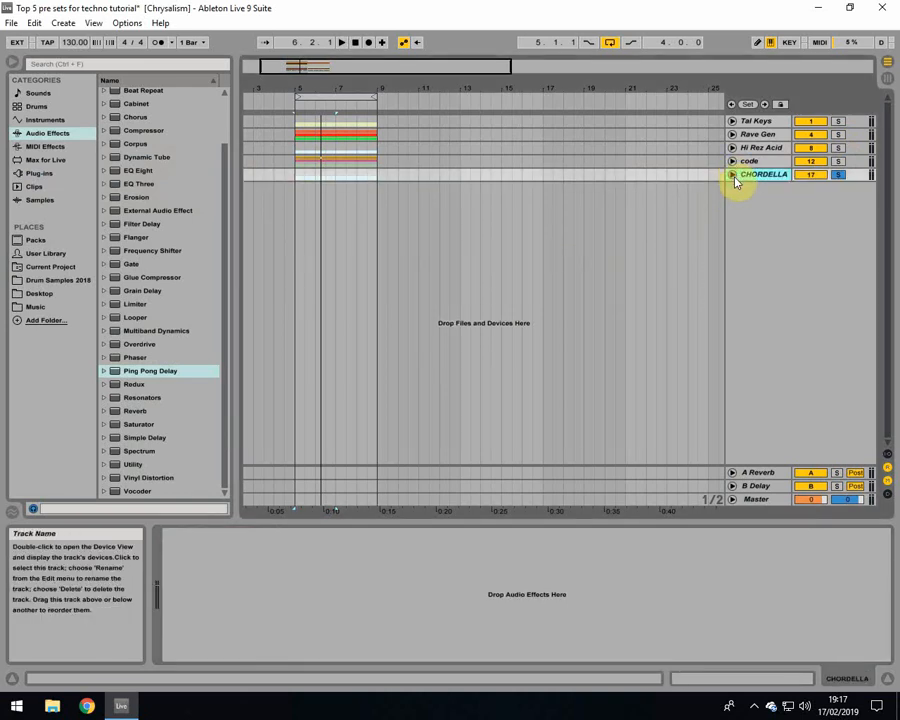
# Step: Review the Tal Keys, Rave Gen, Hi Rez Acid, code and CHORDELLA groups in turn, leaving each one folded
pyautogui.click(765, 122)
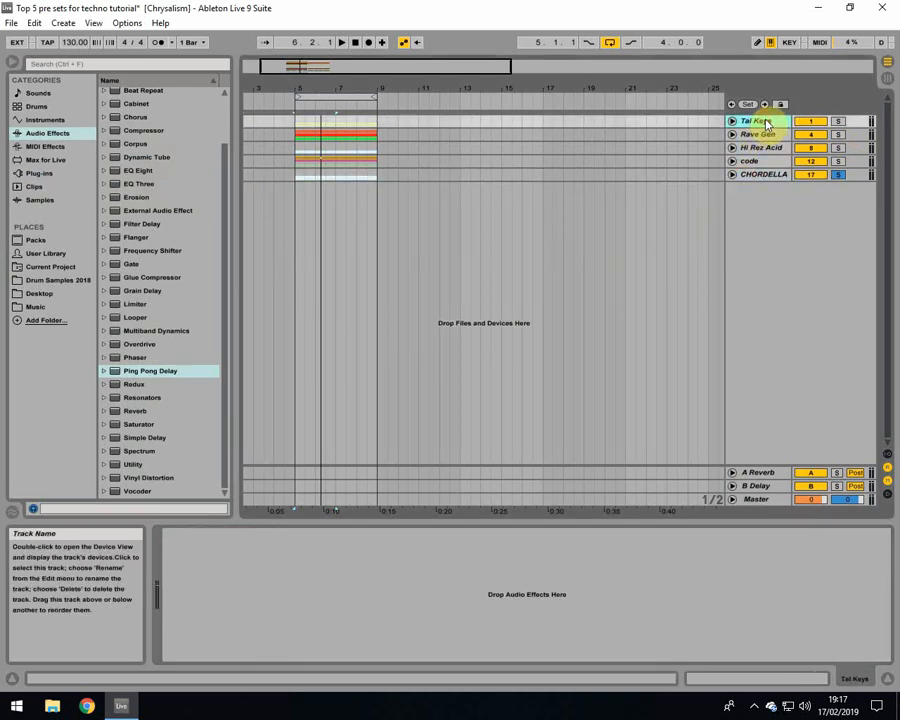
pyautogui.click(732, 121)
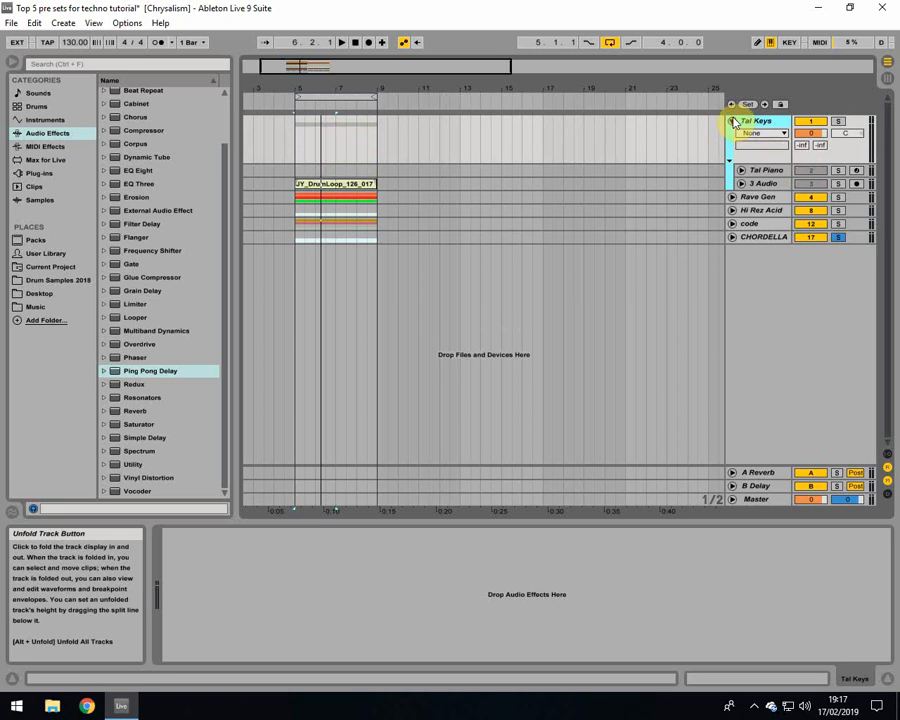
pyautogui.click(732, 121)
pyautogui.click(754, 136)
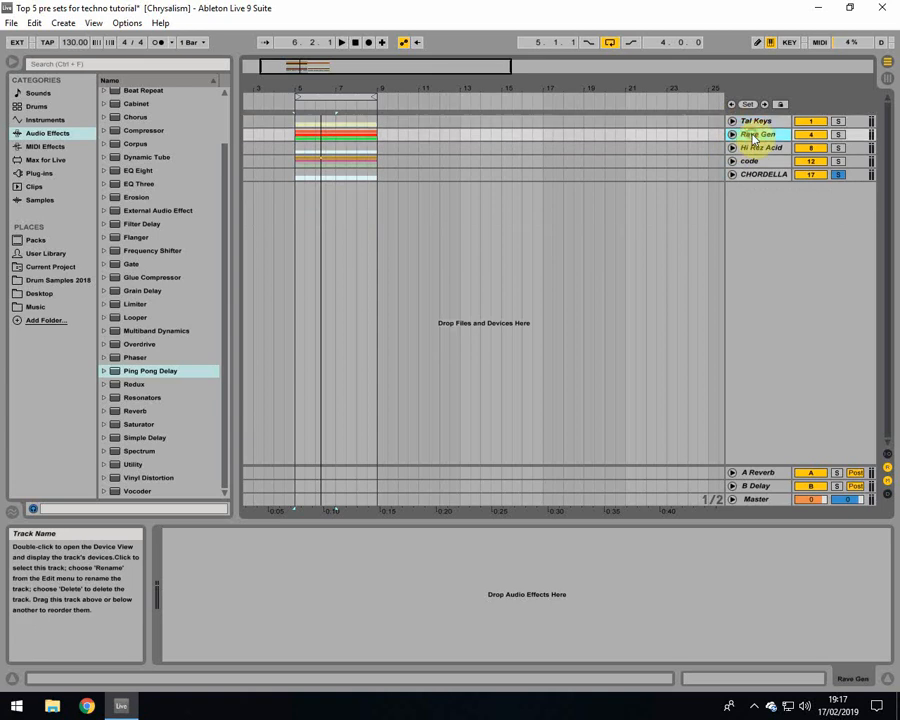
pyautogui.click(732, 148)
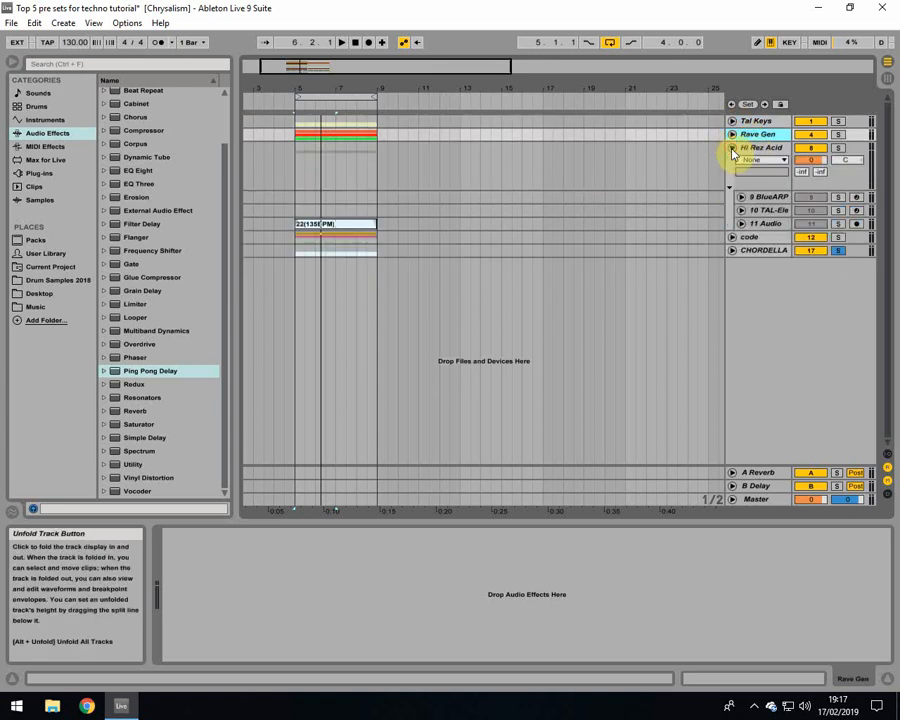
pyautogui.click(732, 149)
pyautogui.click(744, 162)
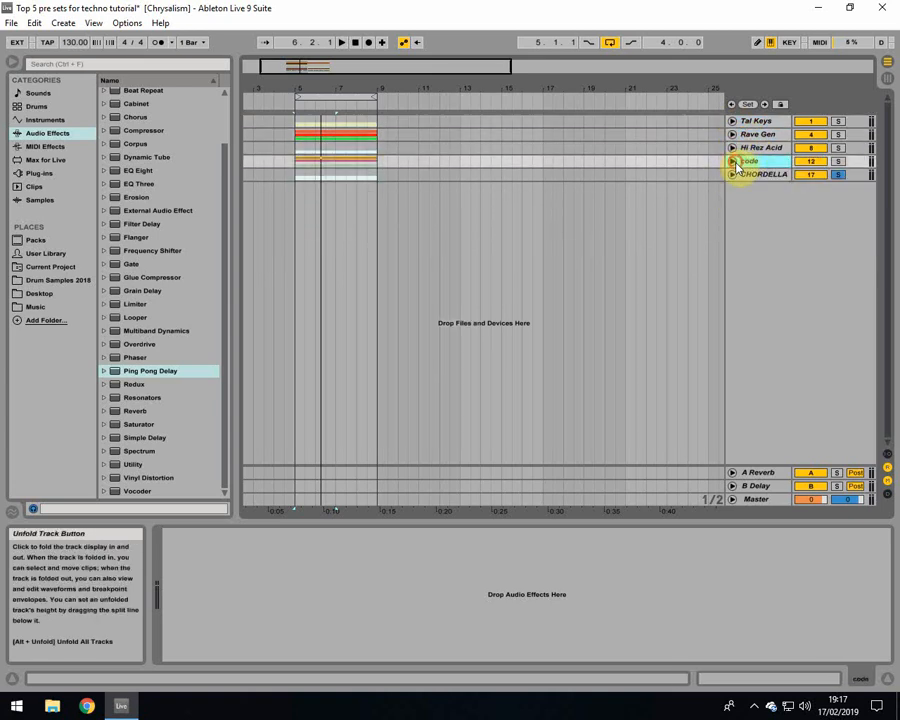
pyautogui.click(733, 162)
pyautogui.click(733, 162)
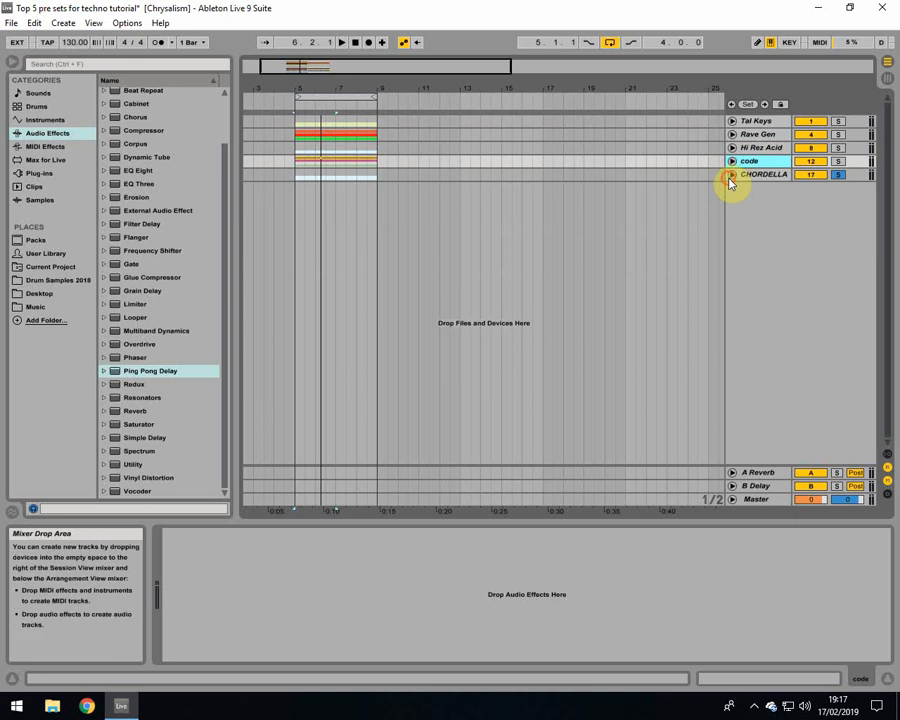
pyautogui.click(731, 176)
pyautogui.click(731, 176)
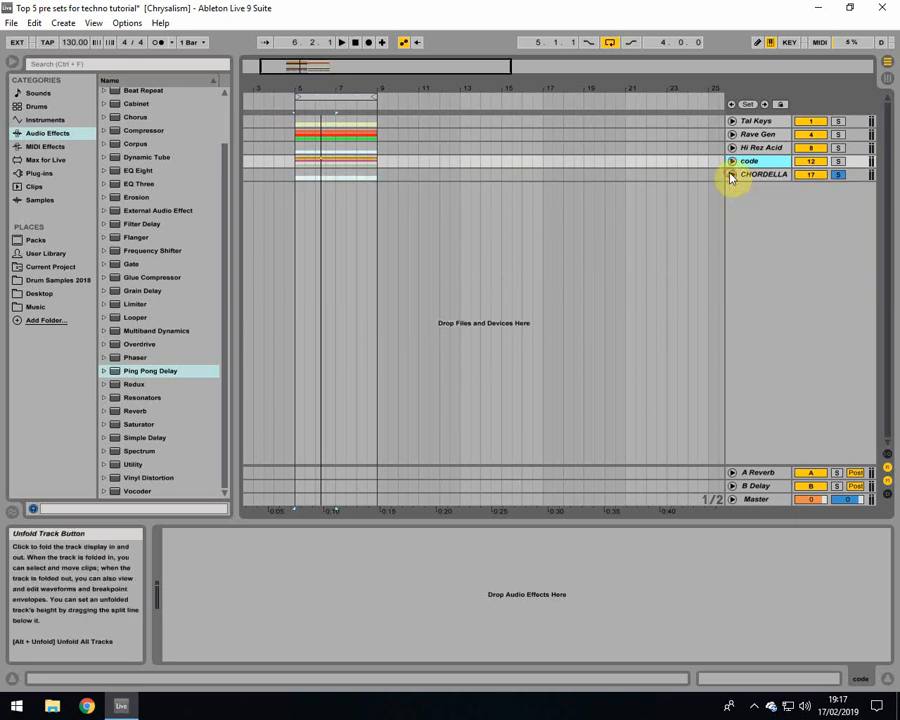
pyautogui.click(304, 217)
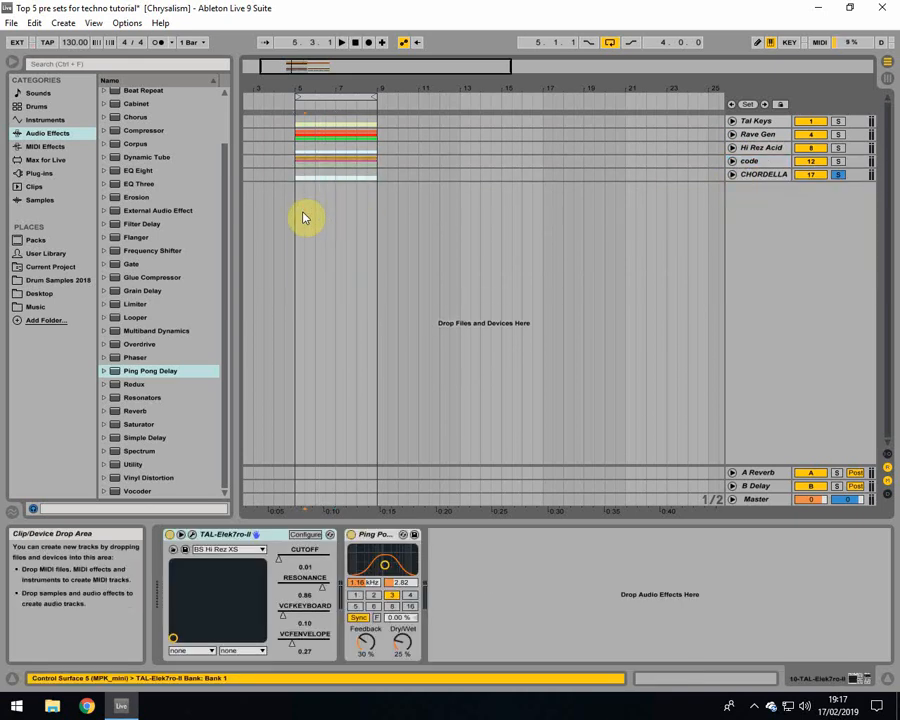